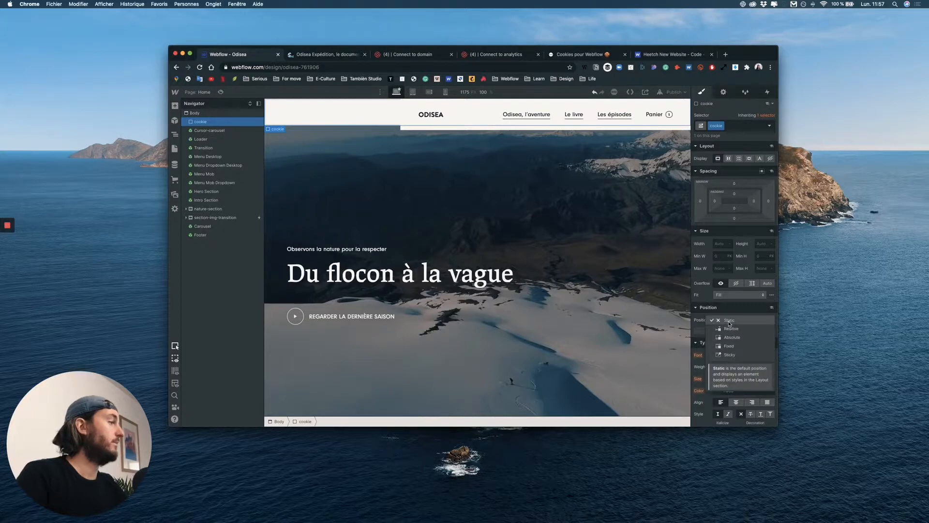
Step: Give the cookie block a fixed position anchored to the bottom-right corner of the page and set its width to 400 px
left_click(730, 346)
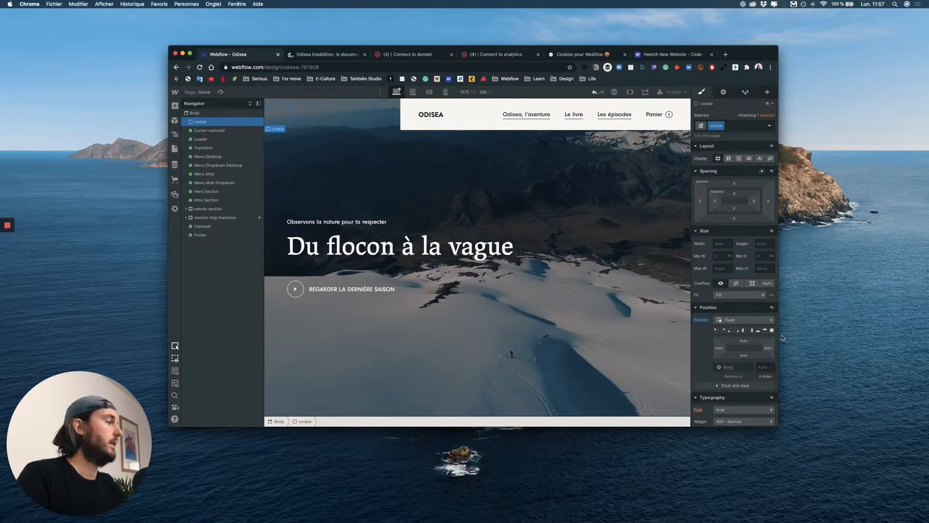
left_click(738, 331)
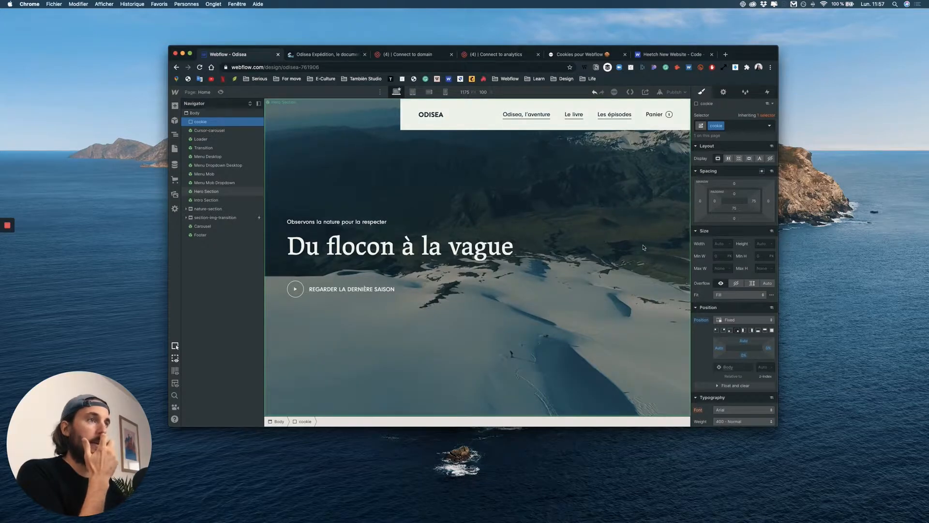
left_click(719, 244)
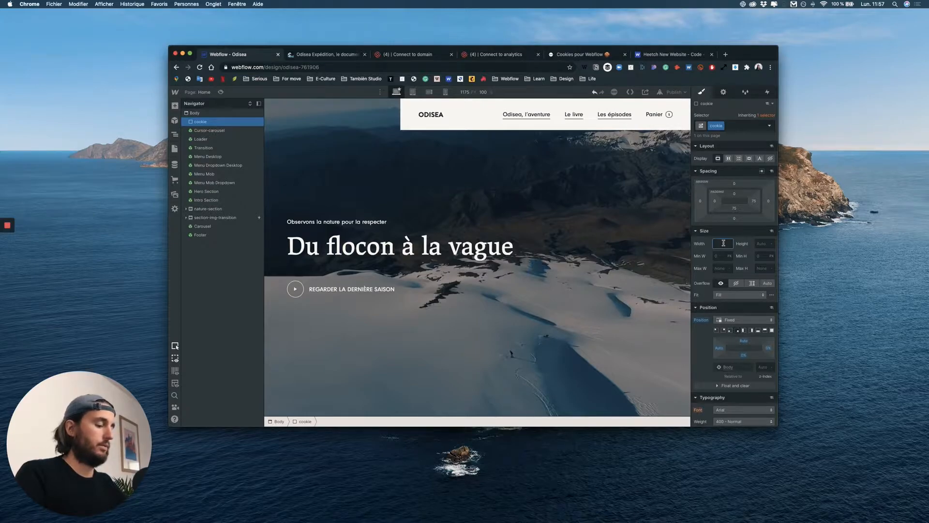
type("400")
left_click(760, 244)
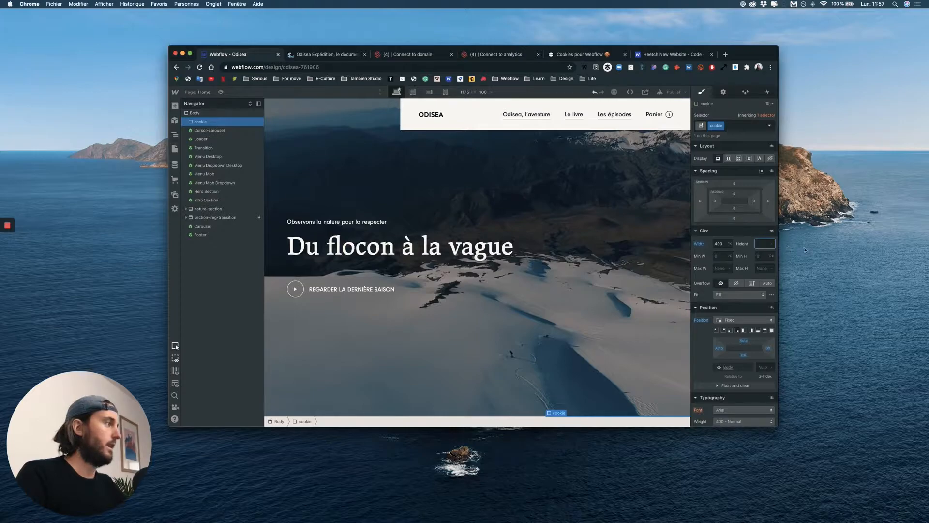
Step: Add a div block inside the cookie block and give it the new class content-cookie
left_click(175, 105)
left_click_drag(199, 256, 213, 128)
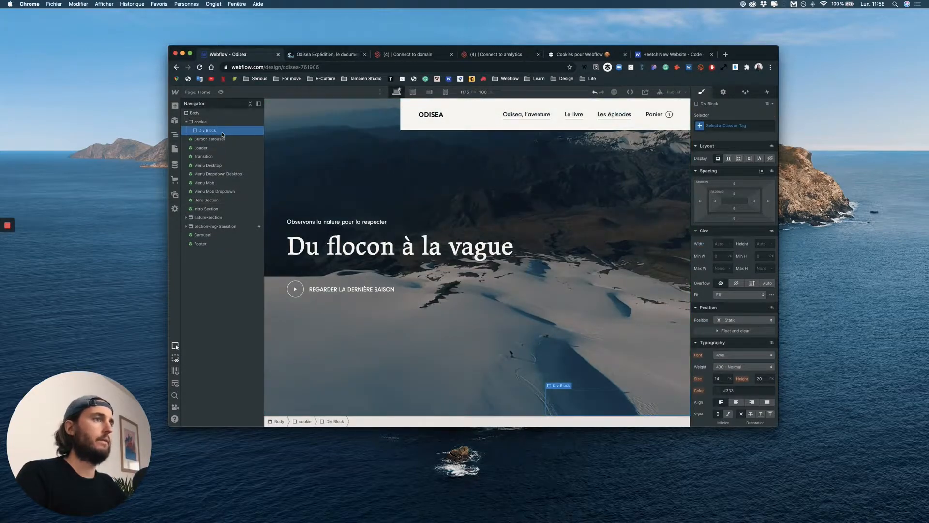
left_click(729, 126)
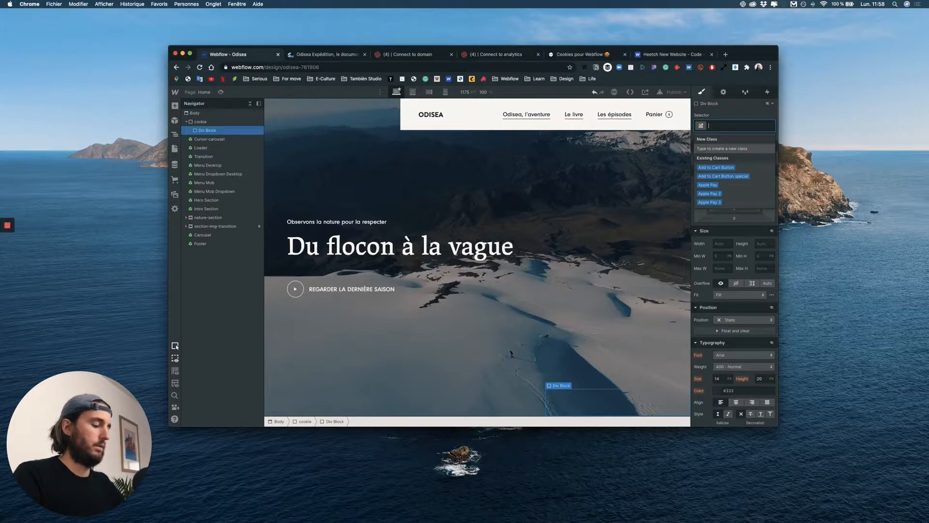
type("content-cookie")
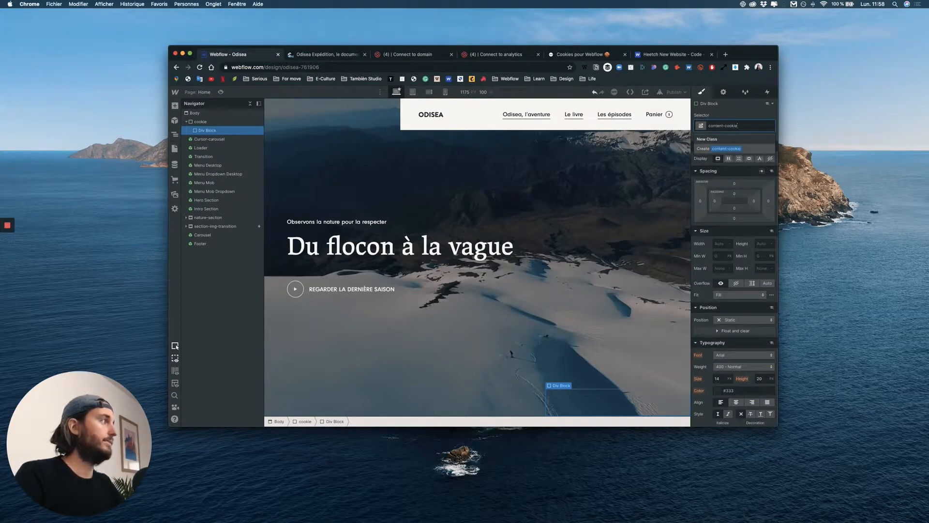
key("Return")
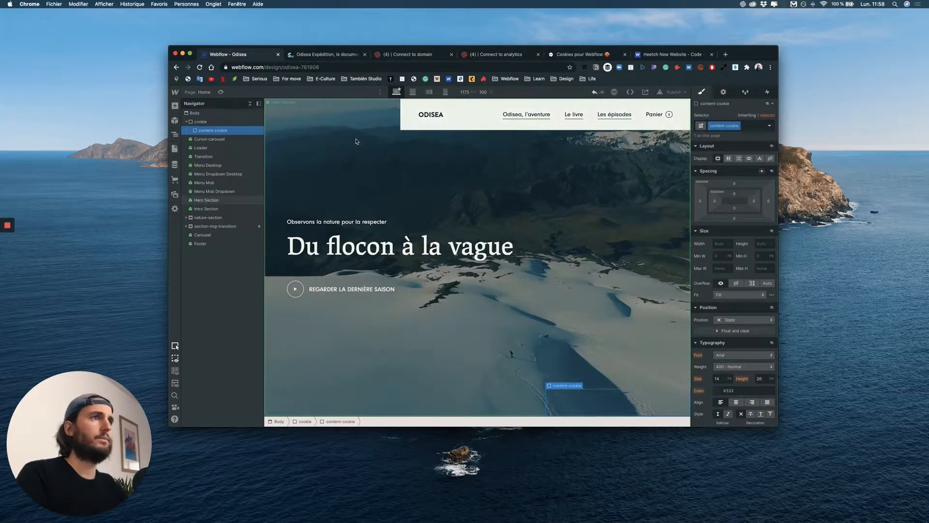
Step: Make the cookie block a horizontal flex layout with centered alignment and justification, and 50 px padding on all sides
key("Up")
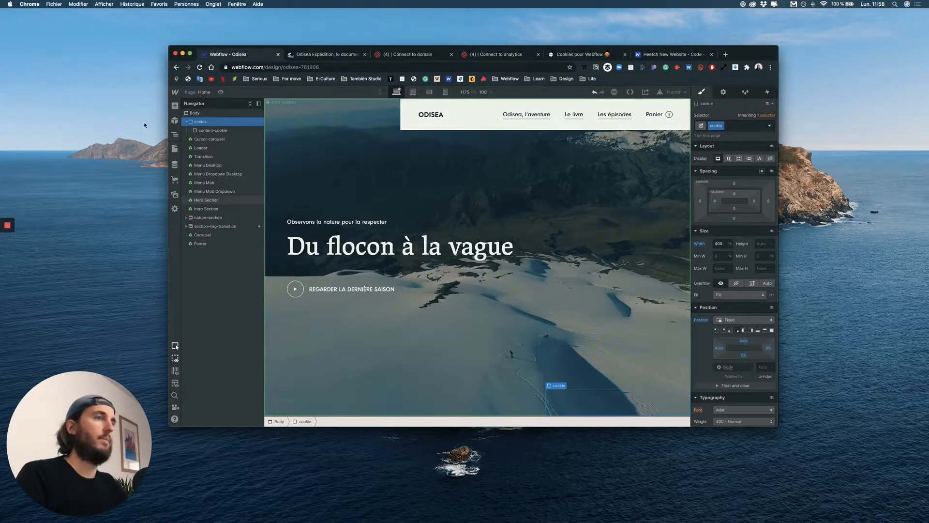
left_click(728, 159)
left_click(732, 195)
left_click(731, 207)
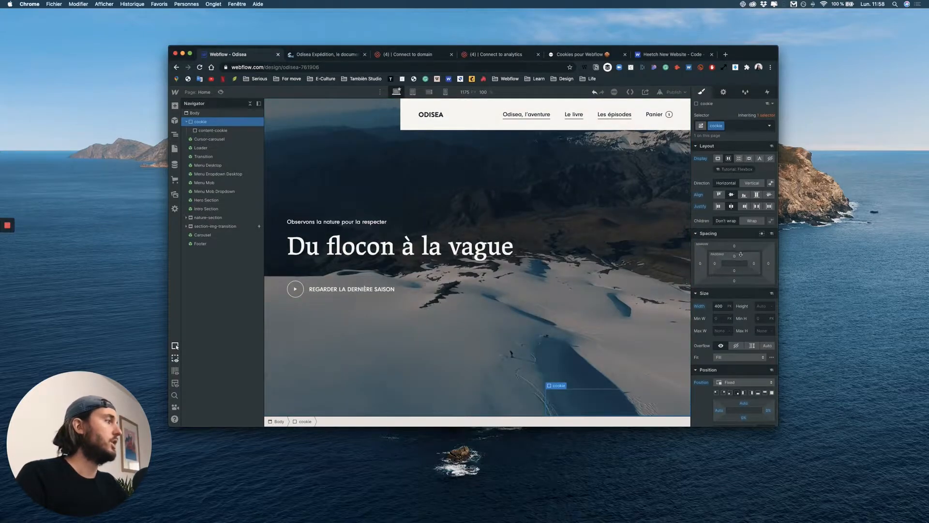
left_click_drag(734, 257, 730, 274)
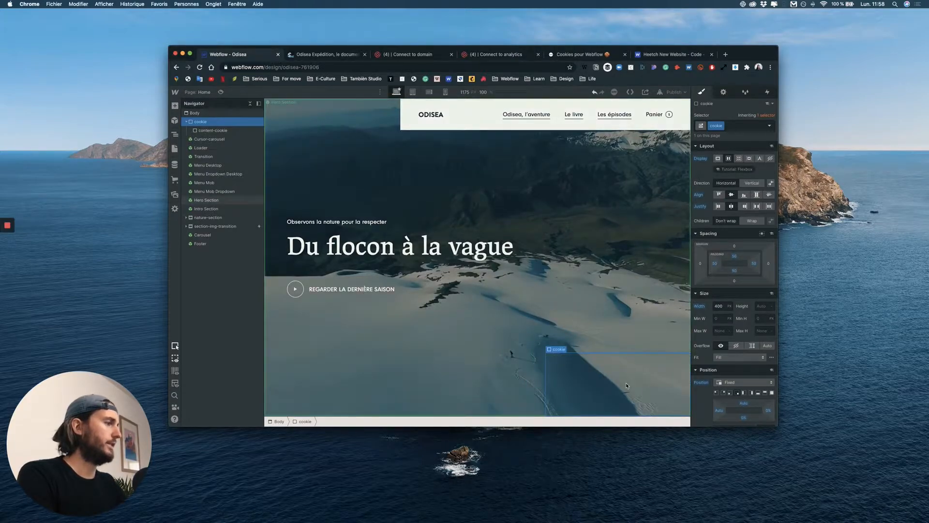
Step: Set the cookie block's background color to the Blanc swatch
left_click(222, 132)
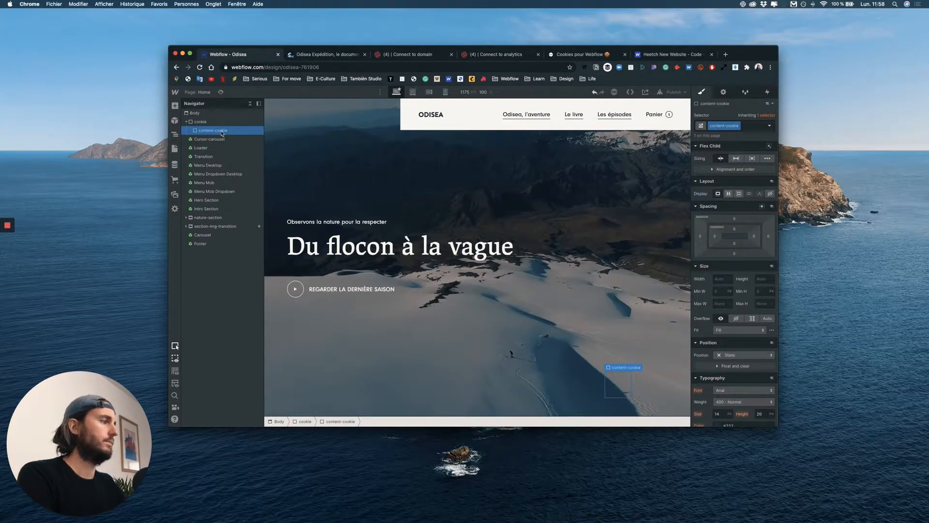
left_click(213, 122)
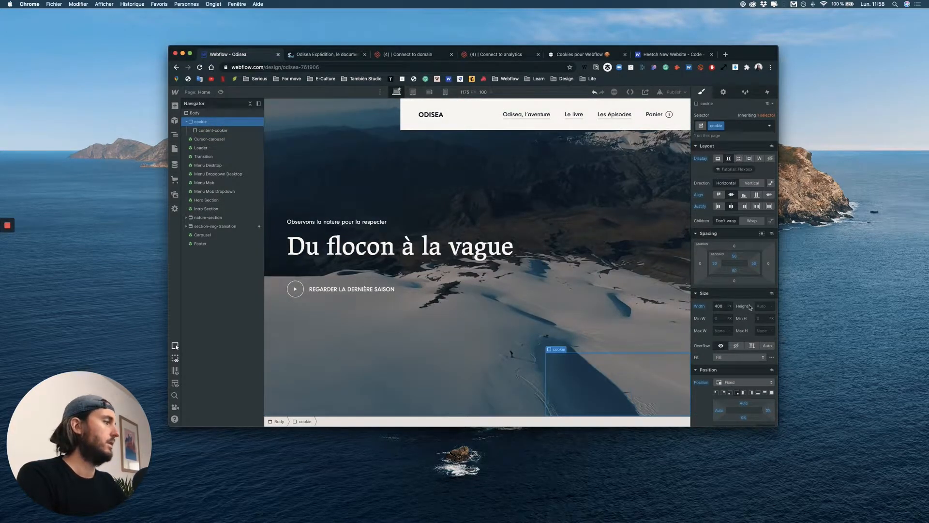
scroll(749, 307, "down", 5)
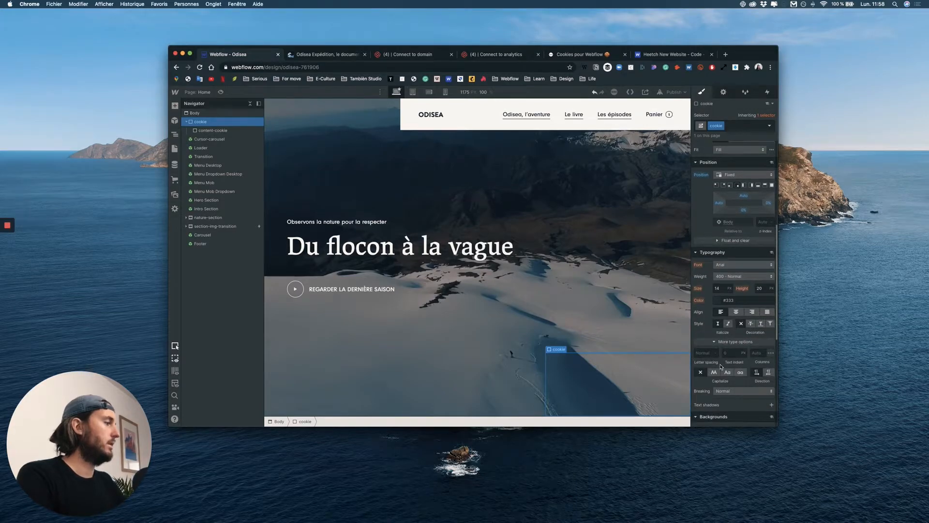
scroll(721, 367, "down", 3)
left_click(718, 377)
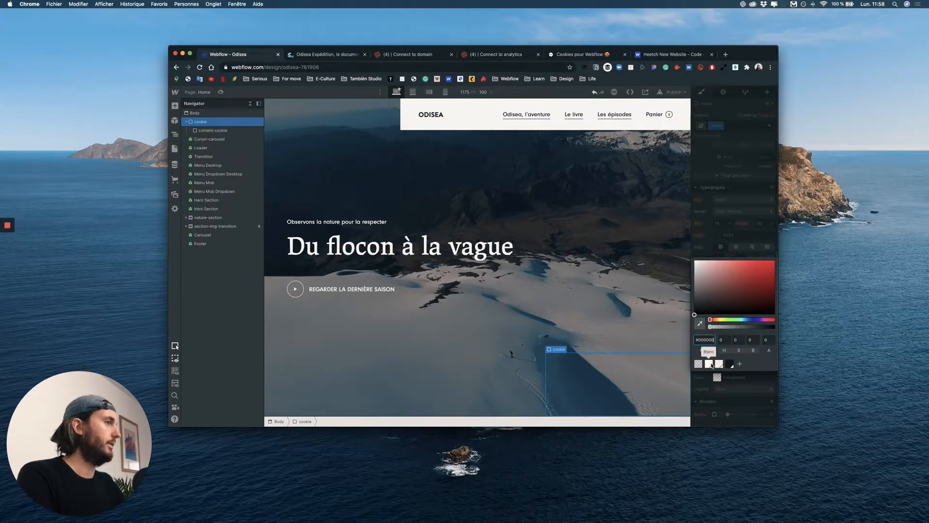
left_click(709, 364)
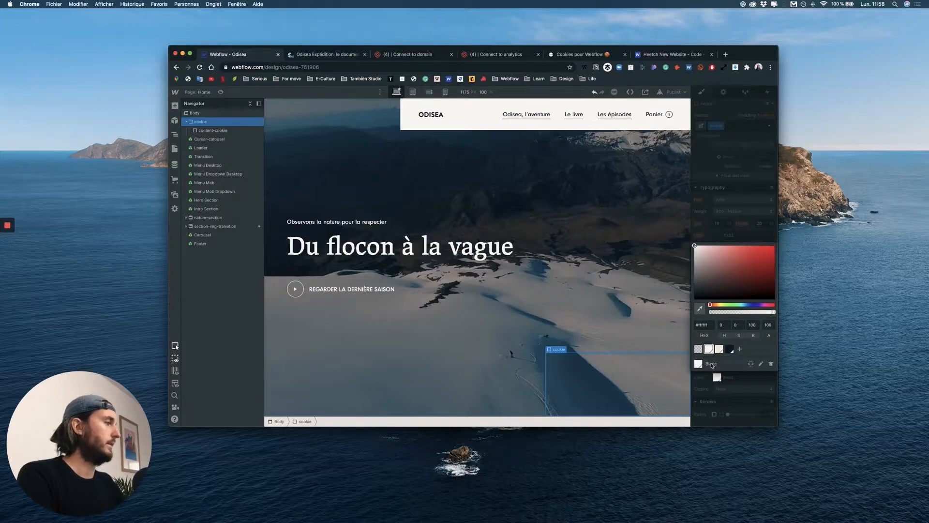
left_click(738, 218)
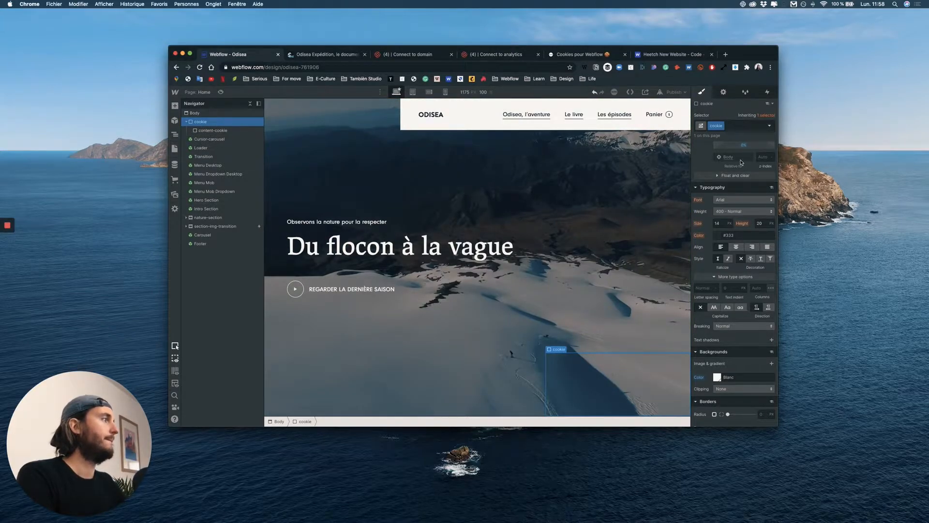
Step: Set the cookie block's z-index to 20 and check its fixed placement over the page content
left_click(767, 91)
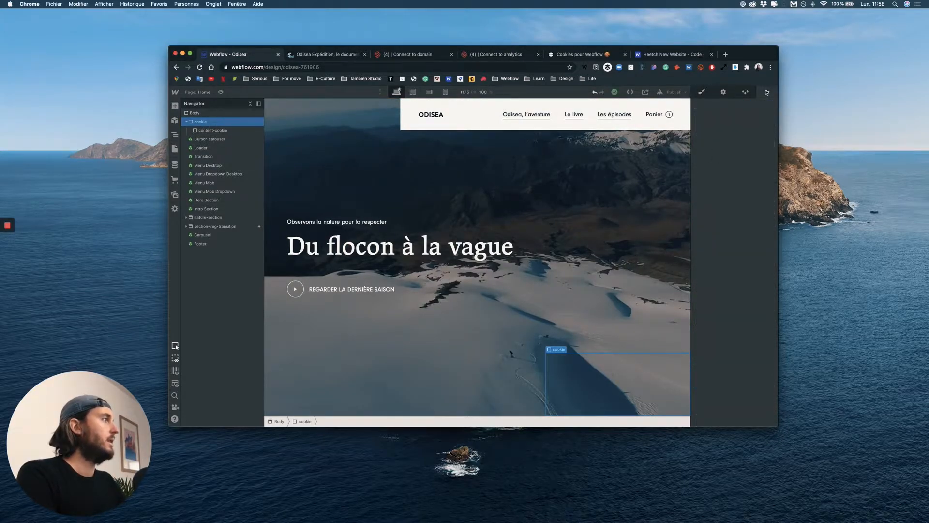
left_click(701, 92)
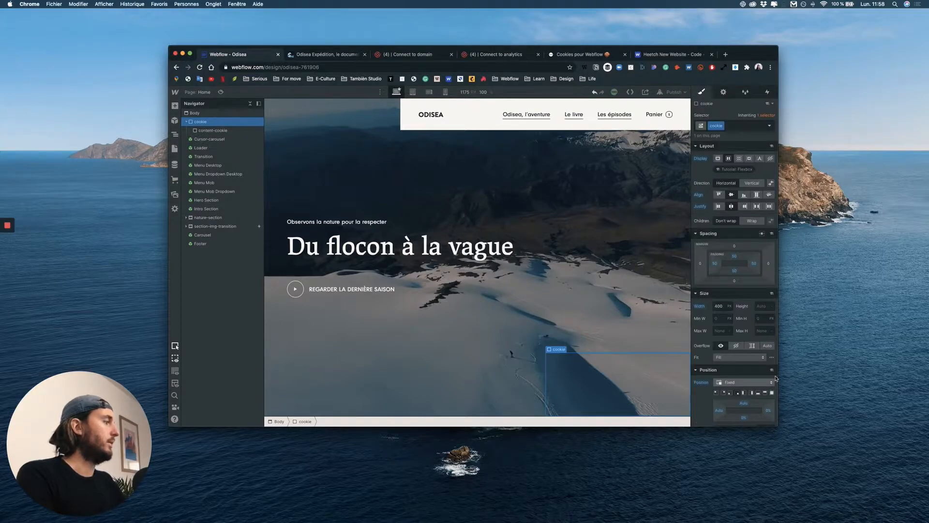
scroll(753, 405, "down", 2)
left_click(760, 398)
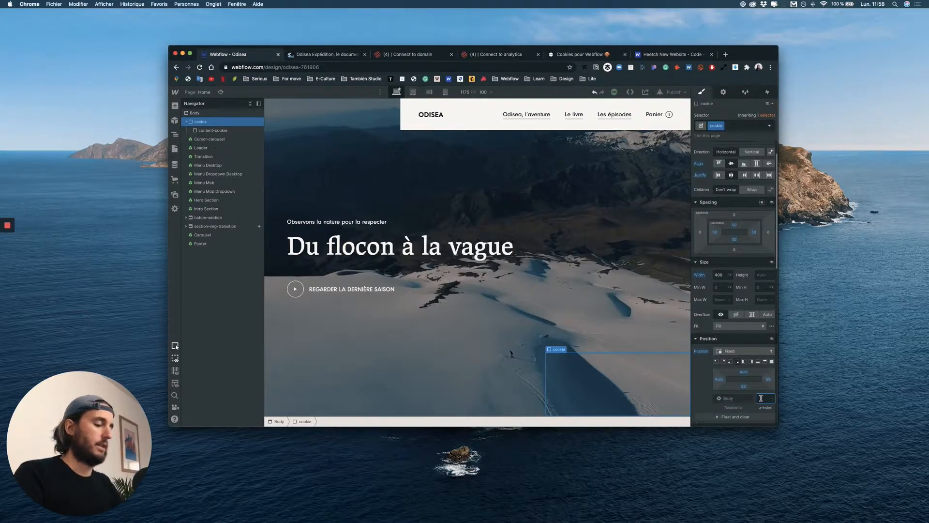
type("20")
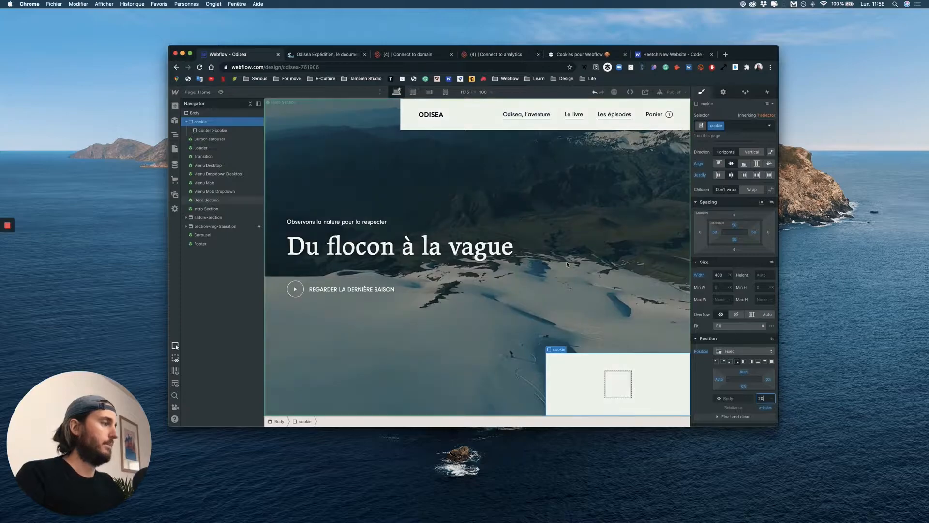
scroll(569, 265, "down", 10)
scroll(569, 265, "down", 10)
scroll(569, 265, "up", 20)
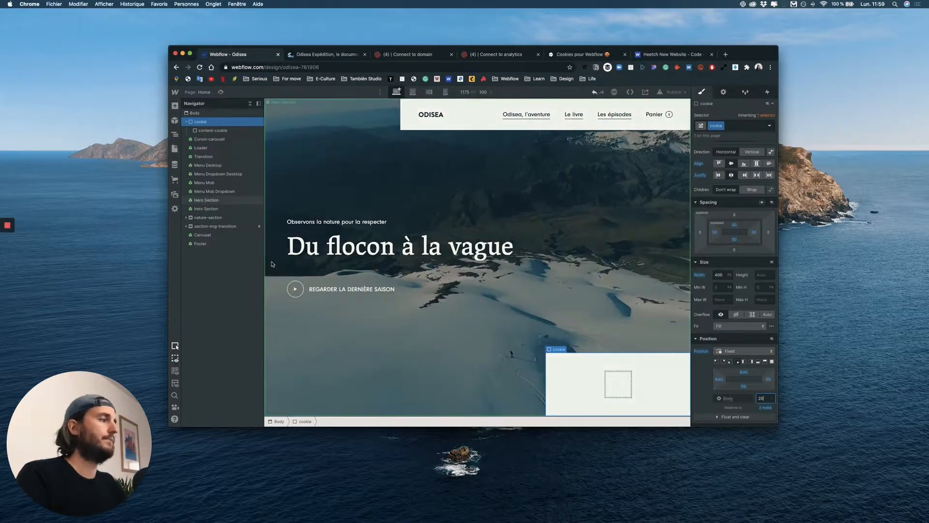
Step: Add a heading inside the content-cookie block and set its heading type to H3
left_click(176, 106)
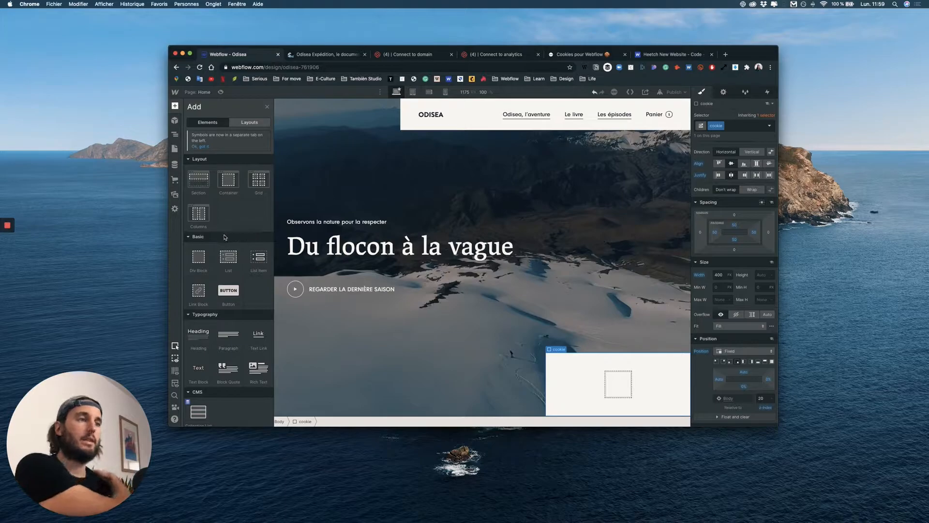
left_click_drag(200, 340, 618, 387)
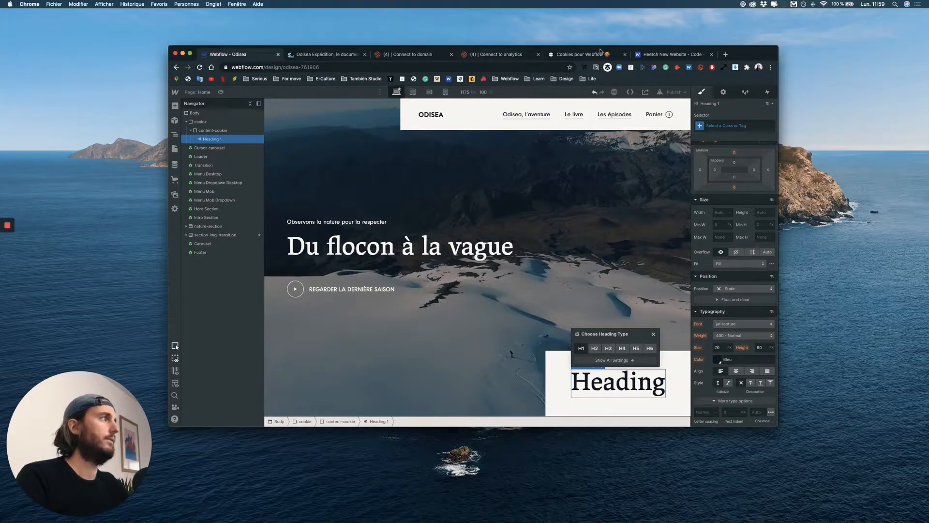
left_click(594, 348)
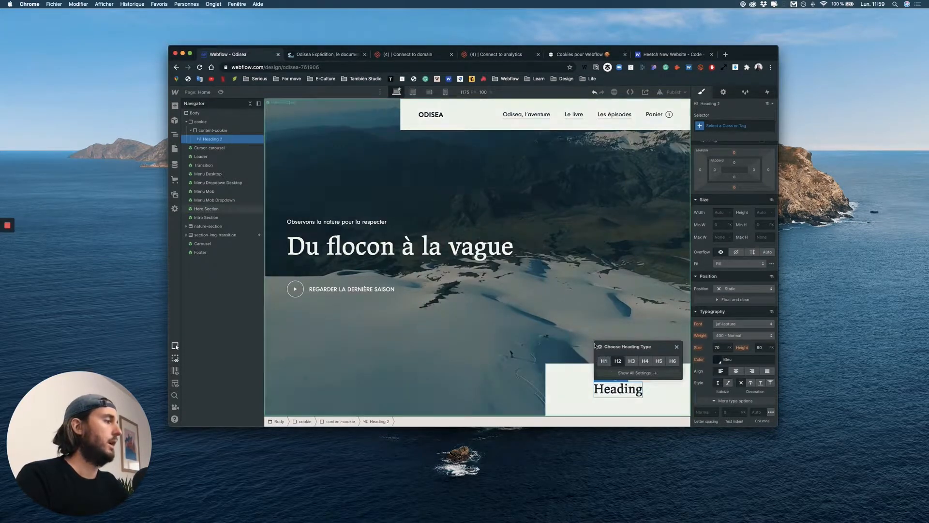
left_click(631, 363)
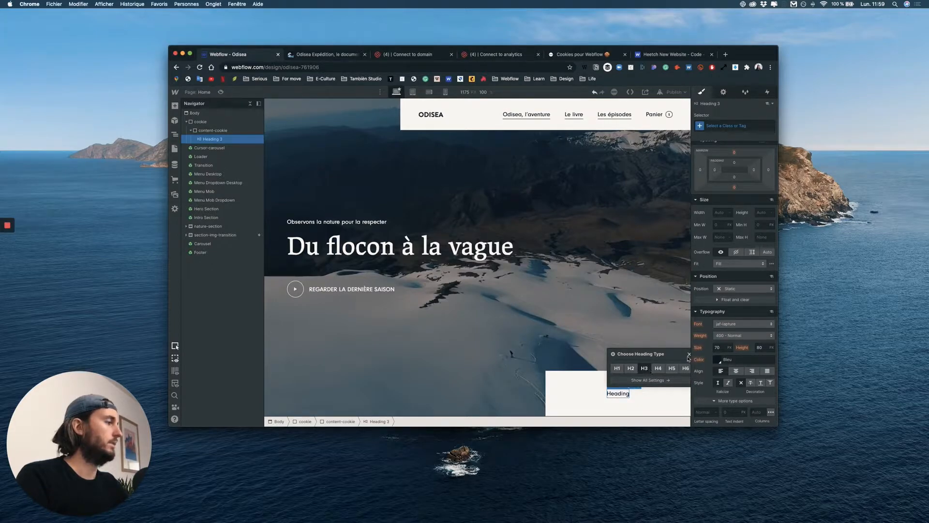
Step: Replace the heading's text with "Nous utilisons des cookies pour nous assurer de vous offrir la meilleure expérience sur notre site Web."
double_click(627, 394)
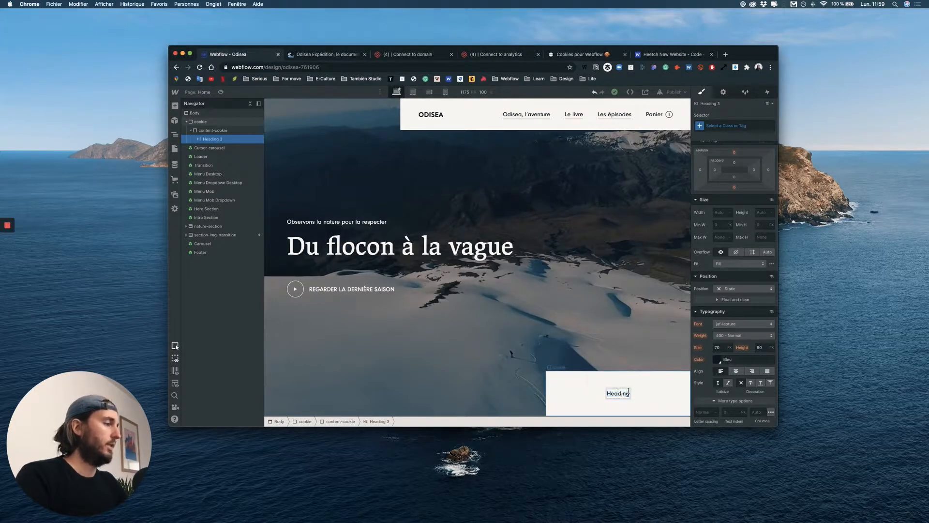
key("super+a")
type("Nous utilisons des cookies pour nous assurer de vous offrir la meilleure expérience sur notre site Web.")
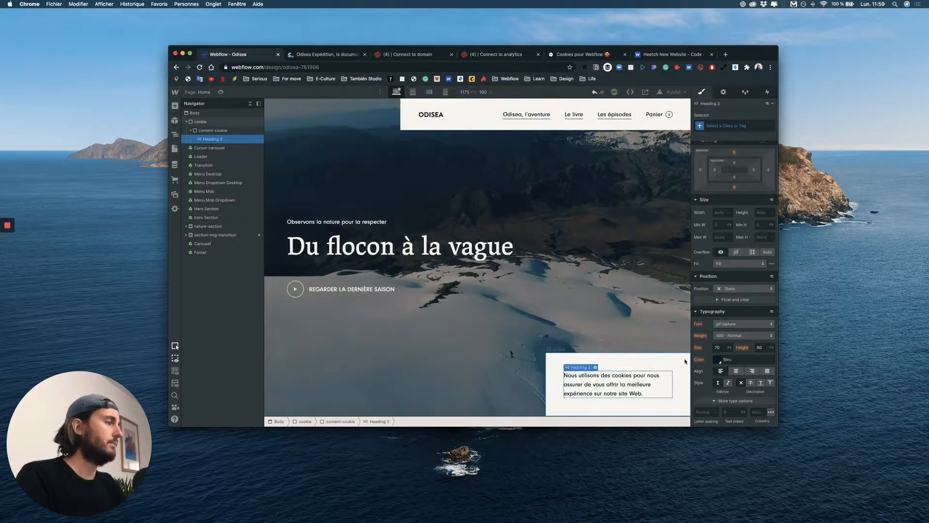
left_click(605, 359)
left_click(224, 139)
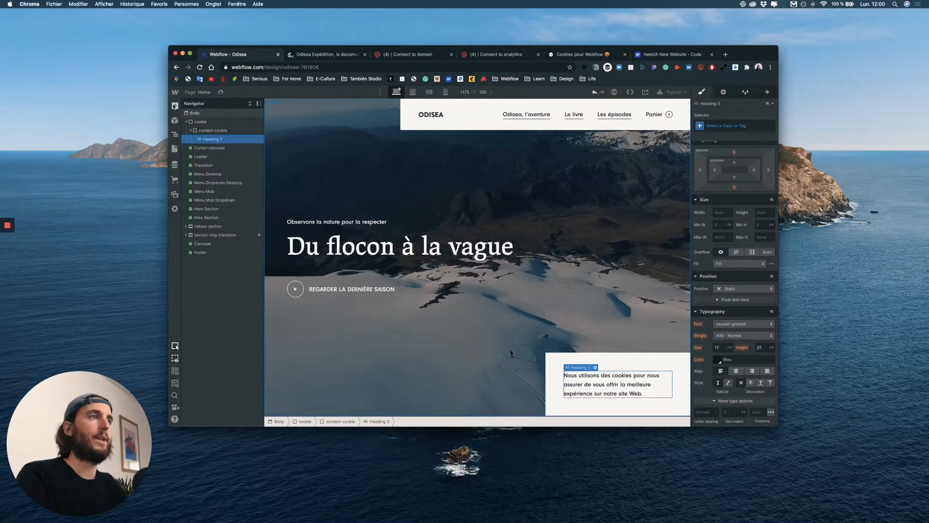
Step: Add a div block below the heading inside content-cookie and give it the new class wrapper-button-cookie
left_click(175, 106)
left_click_drag(196, 167, 260, 146)
left_click(725, 124)
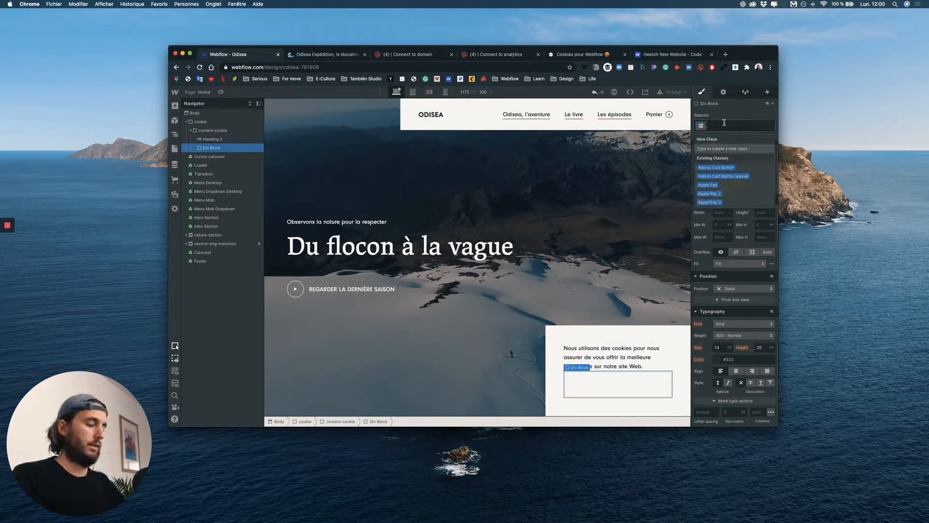
type("wrapper")
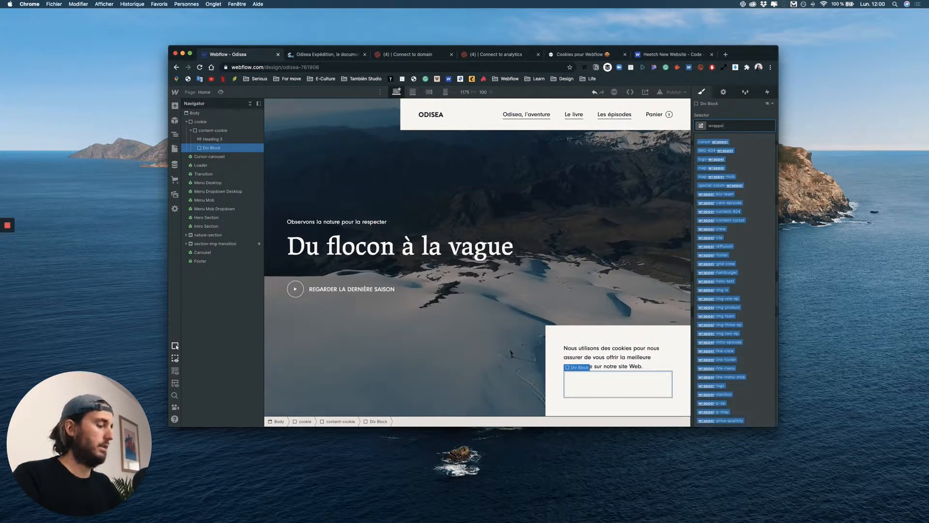
type("-bul")
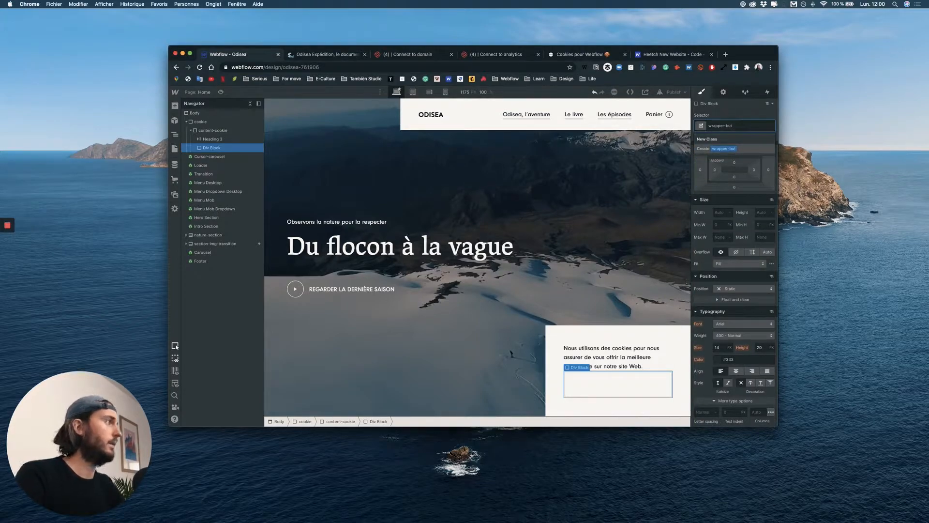
type("on-cookie")
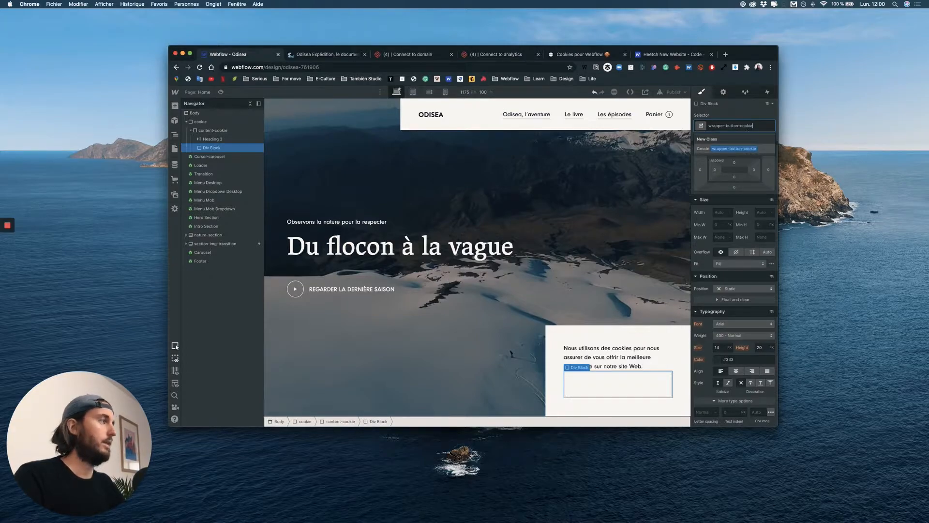
key("Return")
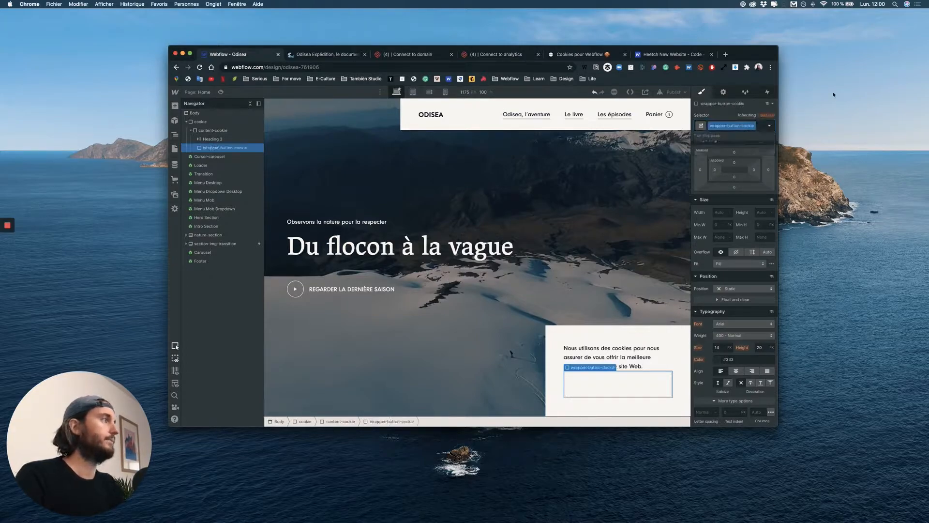
left_click(486, 107)
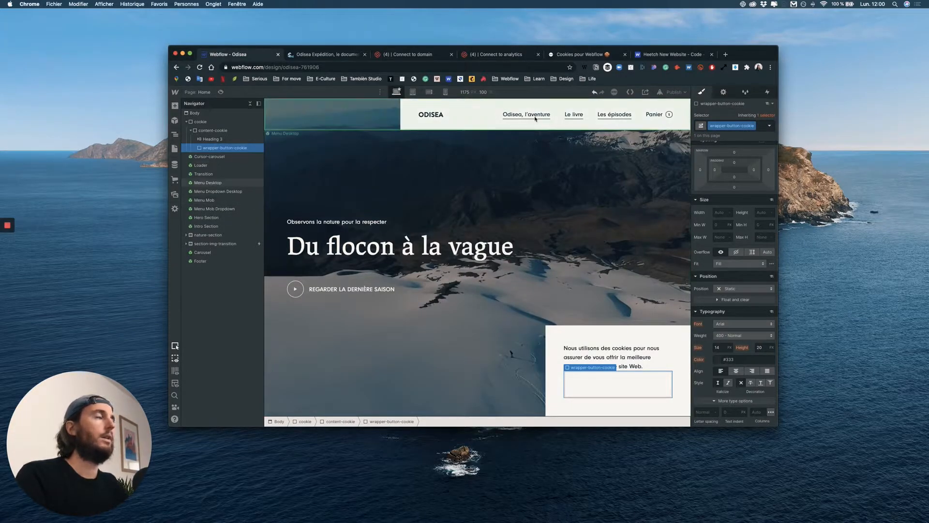
Step: Copy the "Odisea, l'aventure" link-button from the desktop menu and paste it twice into wrapper-button-cookie
double_click(493, 124)
left_click(517, 119)
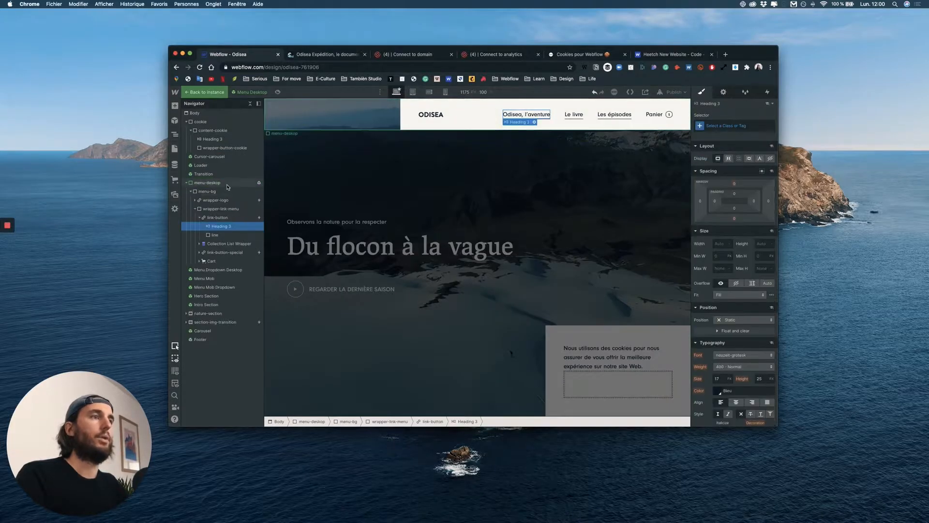
double_click(642, 391)
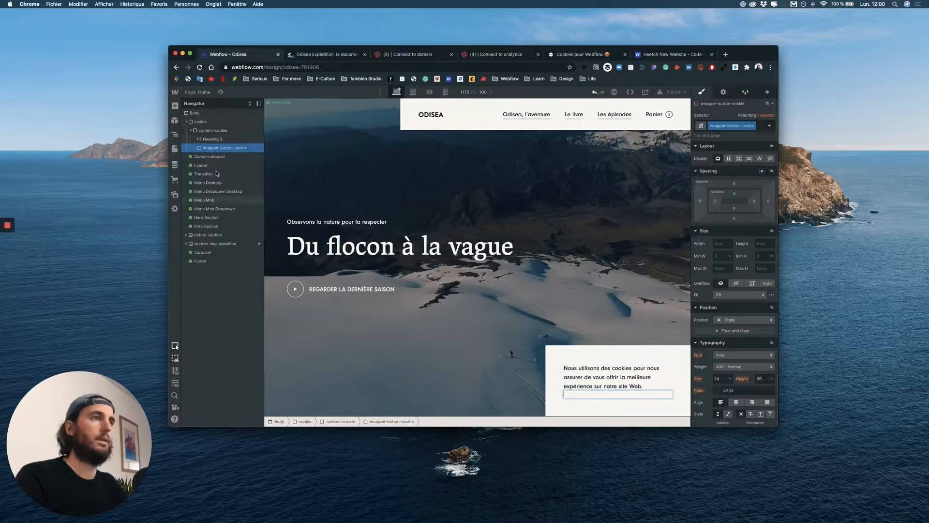
left_click(213, 139)
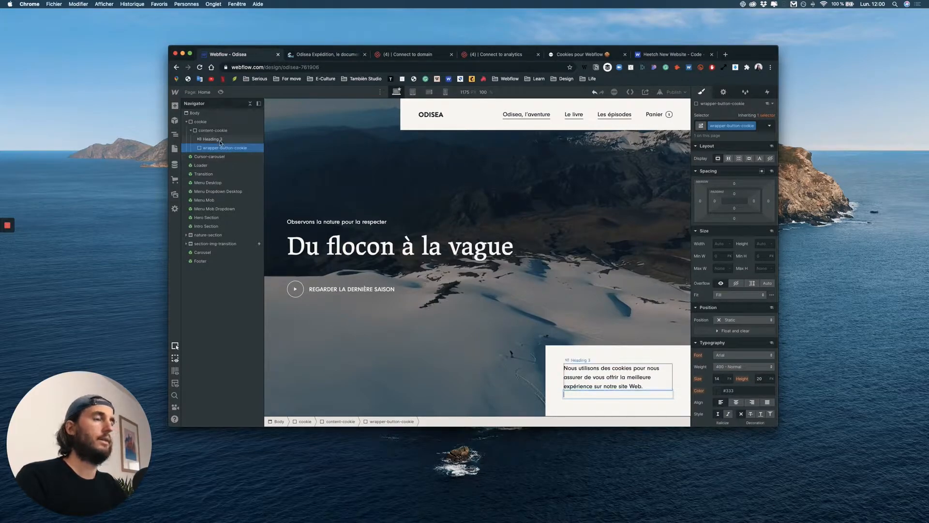
left_click(222, 148)
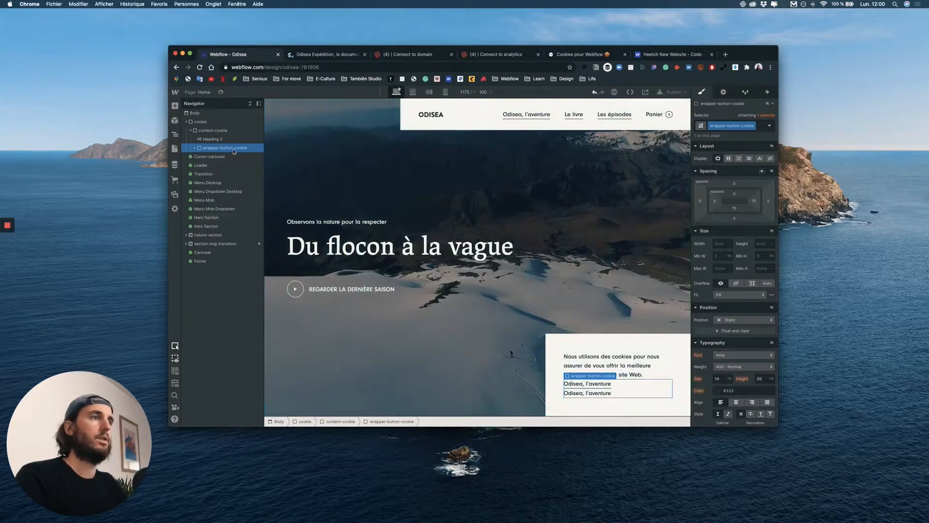
Step: Set wrapper-button-cookie to a horizontal flex layout and try justifying its links with space around
left_click(728, 158)
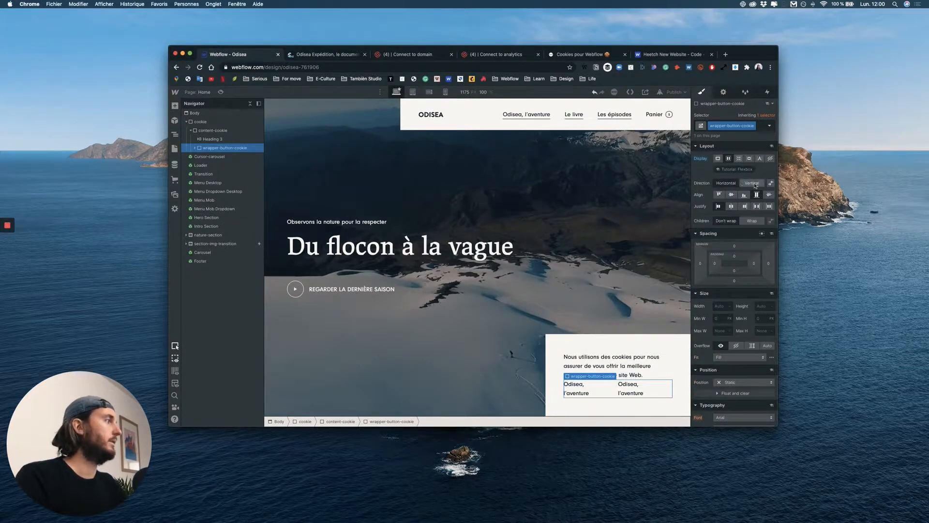
left_click(756, 184)
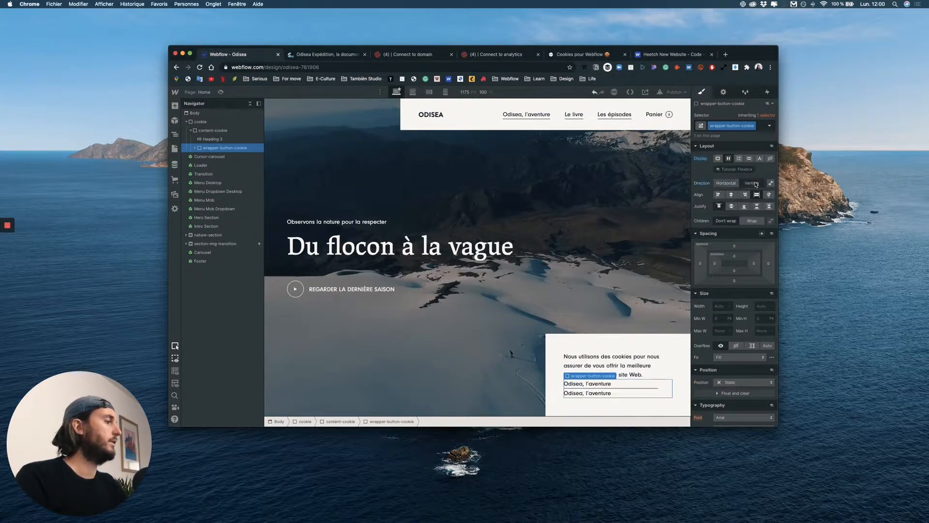
left_click(726, 183)
left_click(759, 207)
left_click(770, 207)
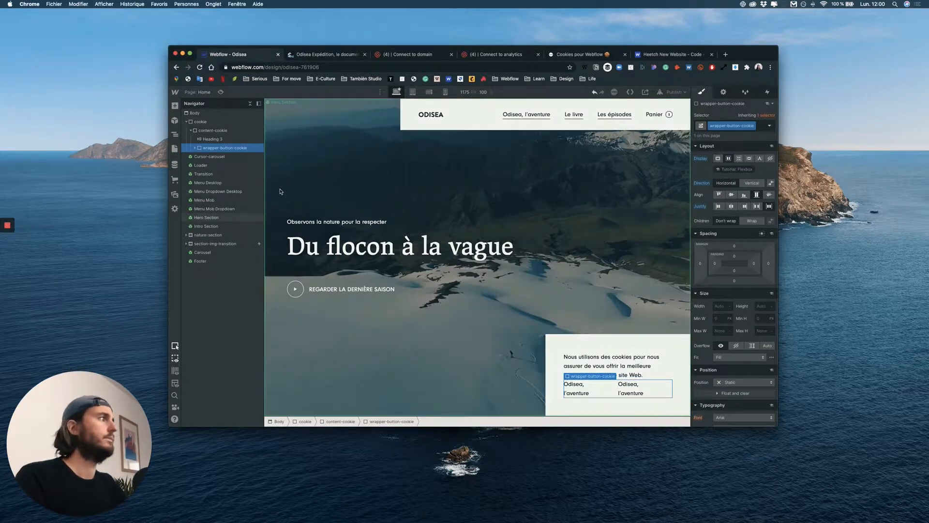
Step: Remove the mr-40 combo class from the second link-button inside wrapper-button-cookie
left_click(195, 148)
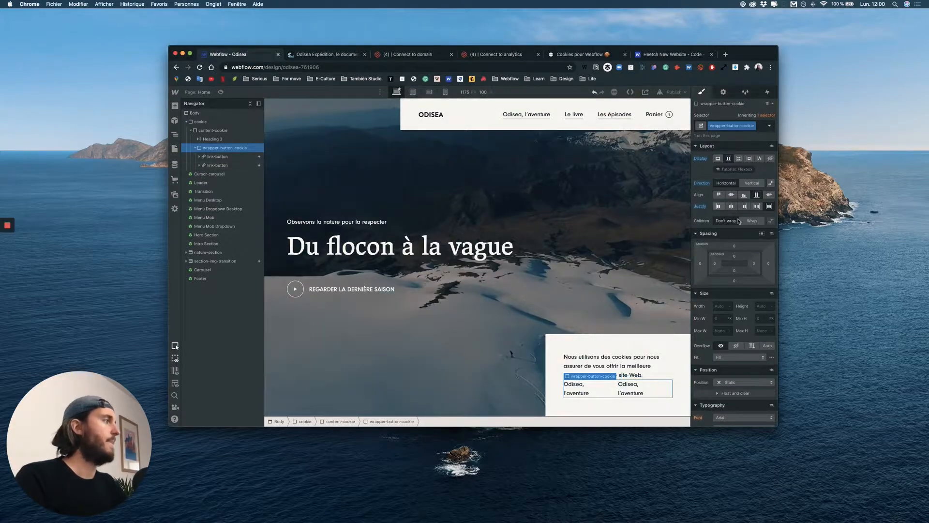
left_click(227, 165)
left_click(759, 125)
key("BackSpace")
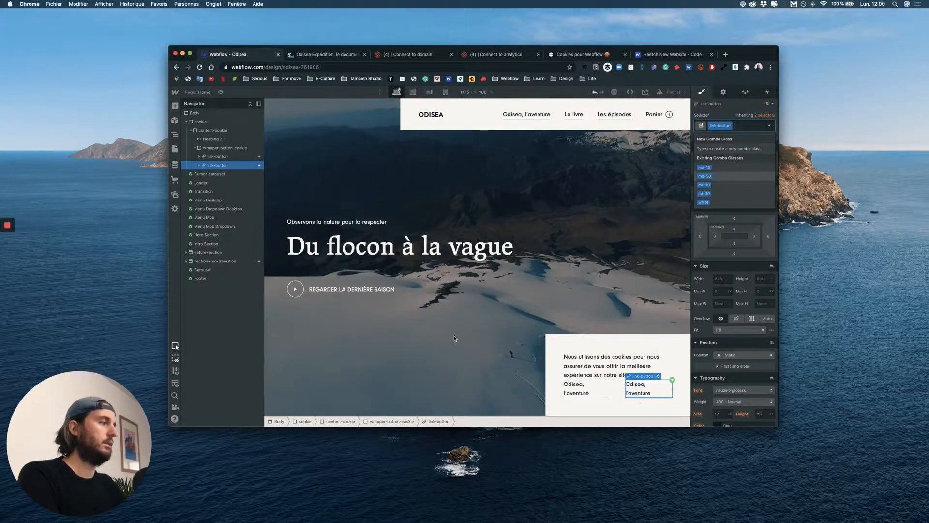
Step: Change the text of the first link-button to "J'accepte" and the second to "Je refuse"
left_click(226, 157)
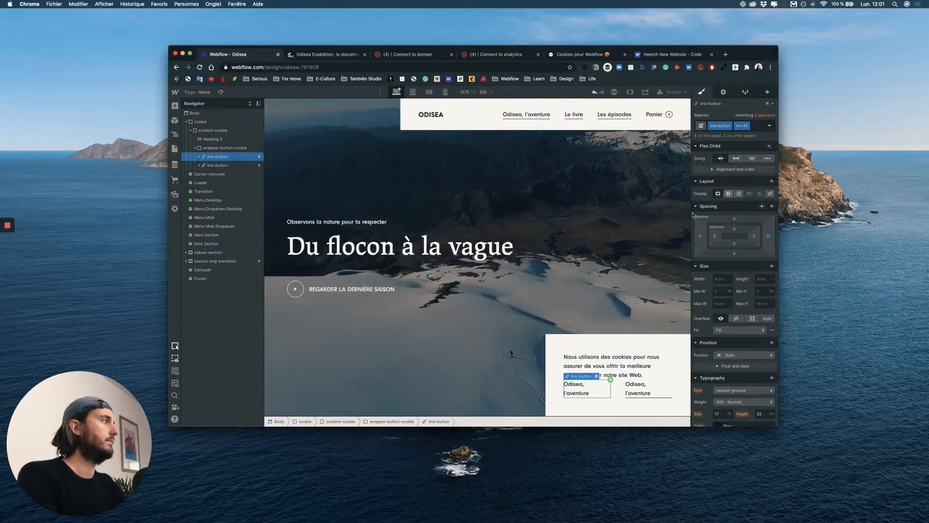
double_click(569, 393)
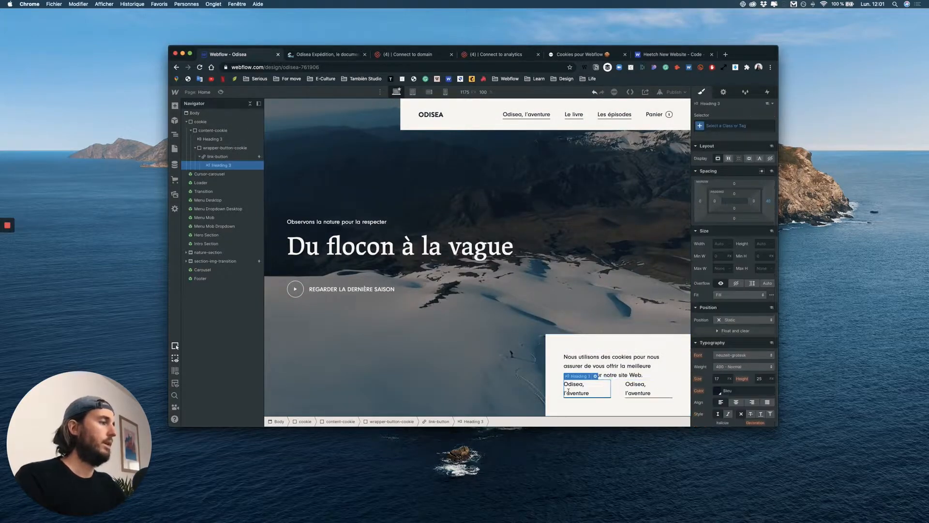
type("J'accepte")
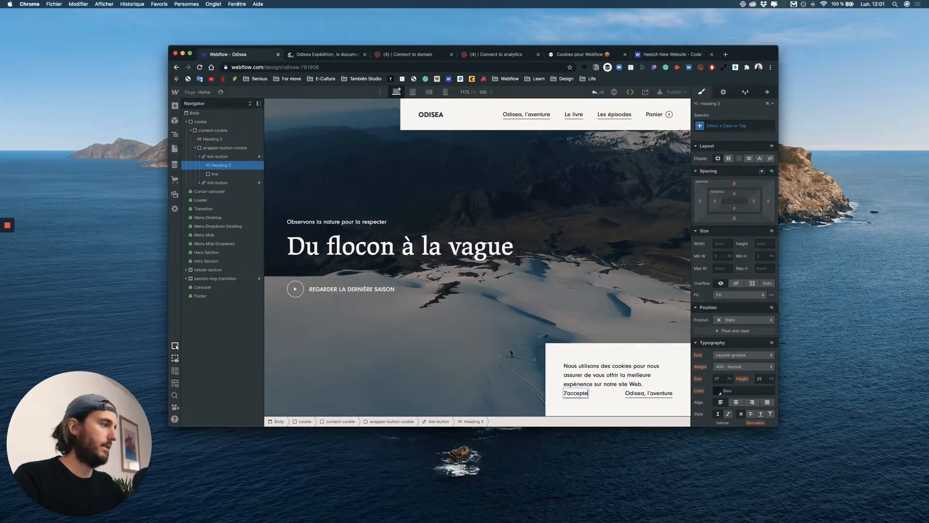
double_click(653, 395)
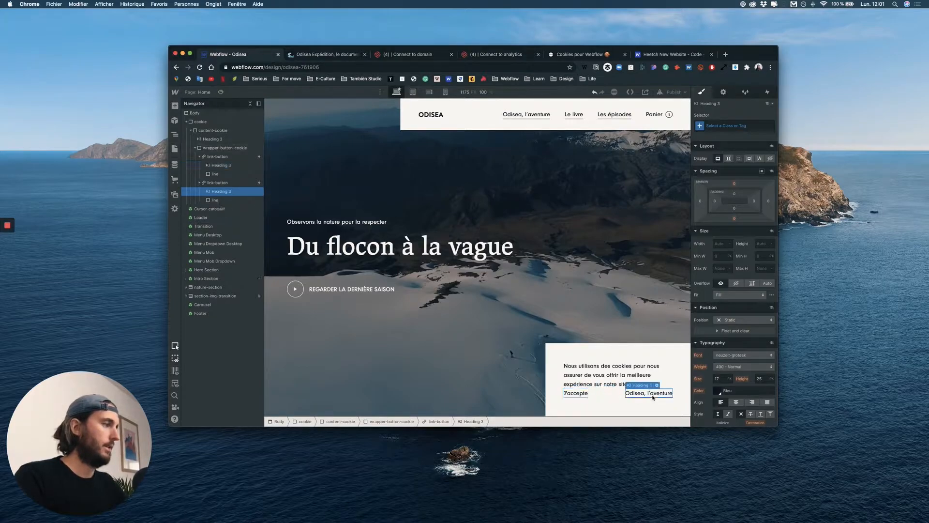
key("super+a")
type("Je")
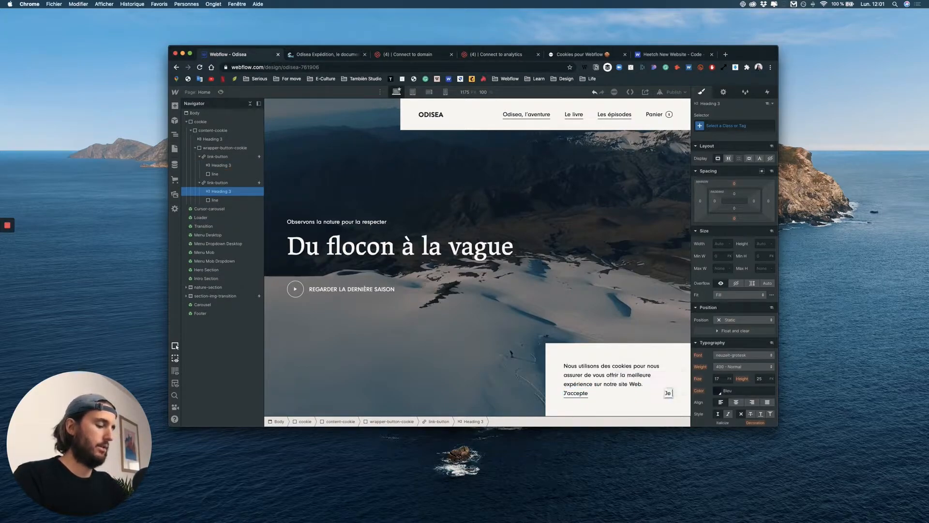
type(" refuse")
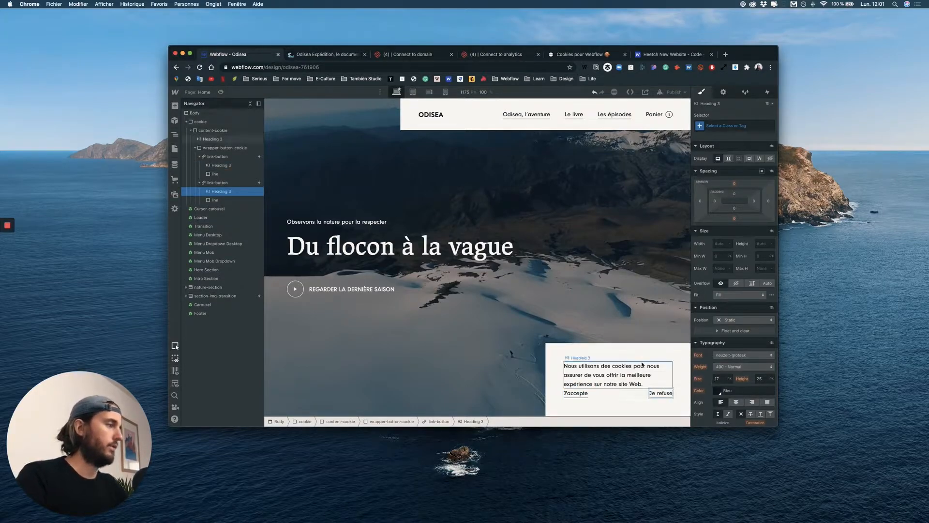
Step: Justify the two links in wrapper-button-cookie to the start
left_click(635, 385)
left_click(635, 395)
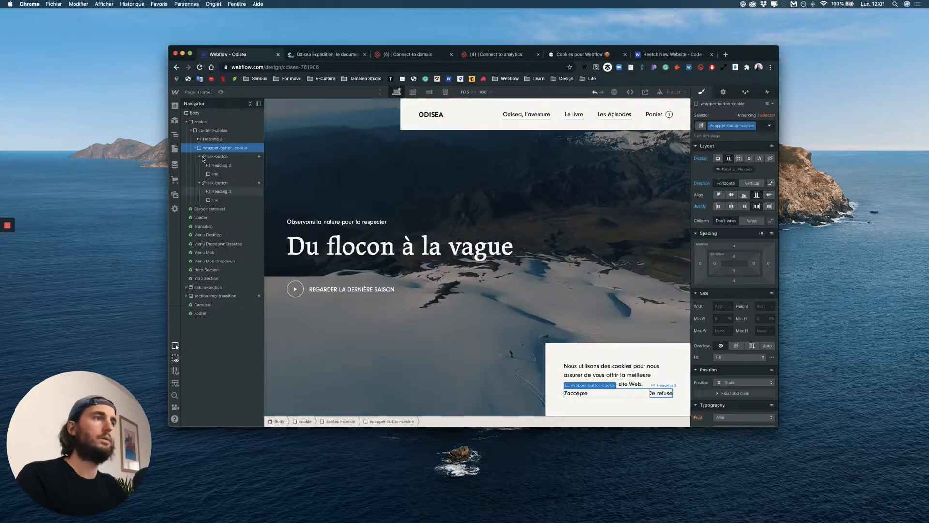
left_click(719, 207)
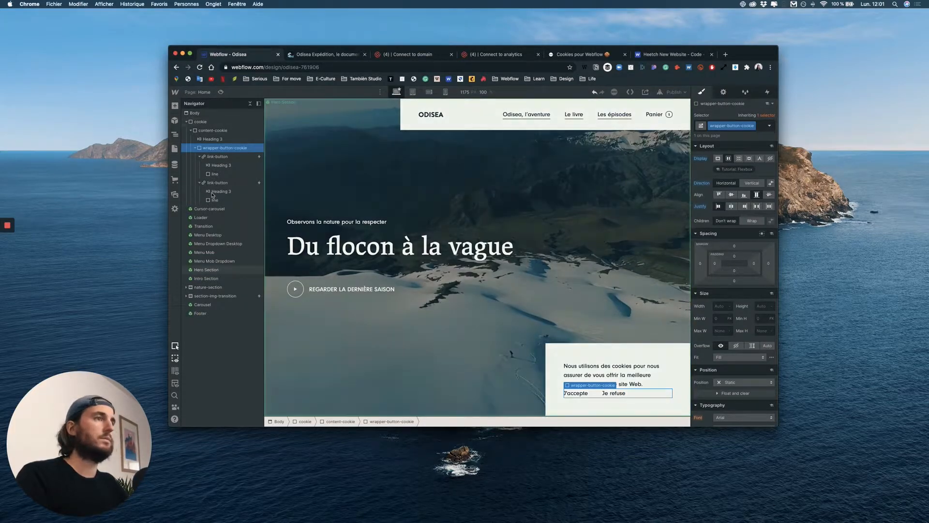
left_click(218, 157)
scroll(533, 291, "down", 1)
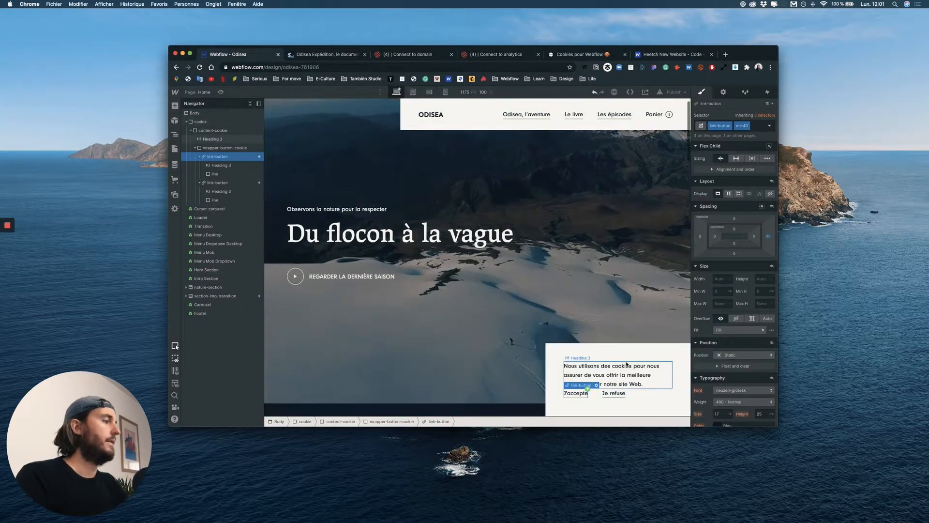
Step: Give wrapper-button-cookie a 30 px top margin and set the cookie block's padding to 40 px on all sides
left_click(225, 148)
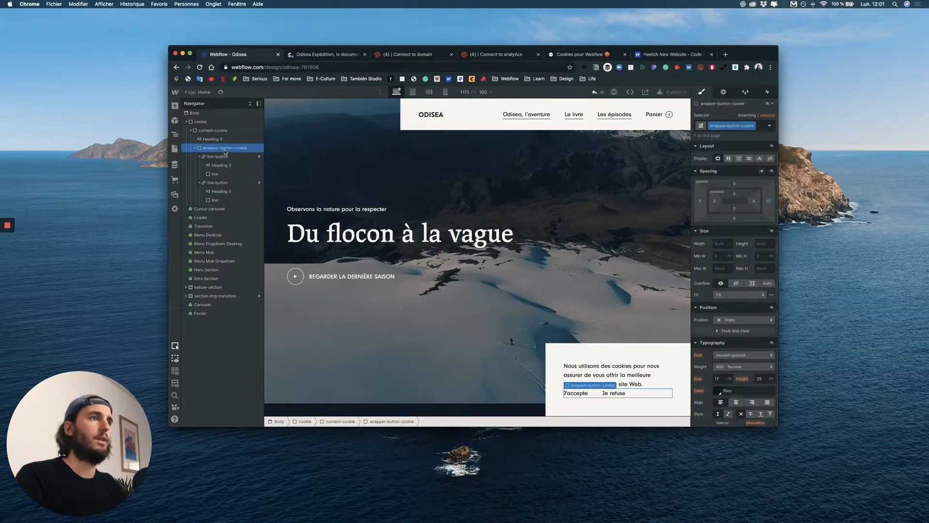
left_click_drag(734, 245, 735, 235)
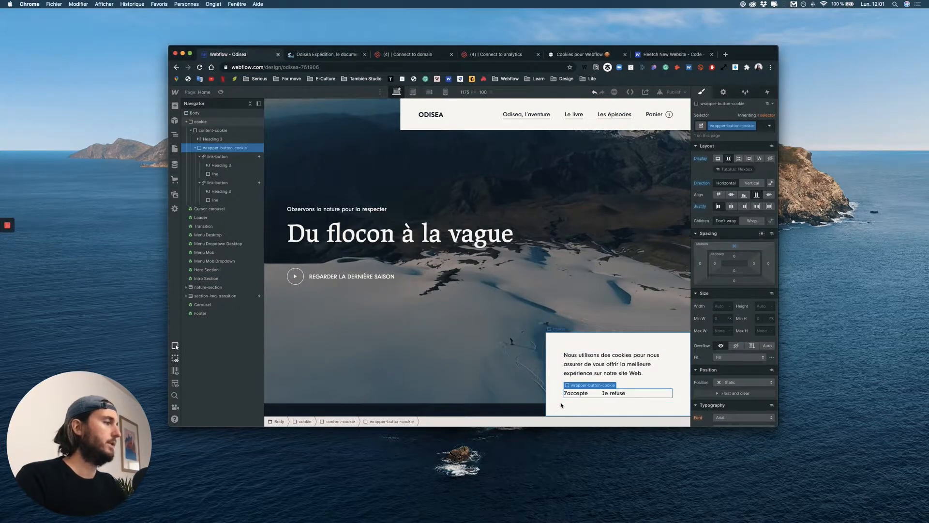
left_click(562, 405)
left_click_drag(735, 260, 735, 254)
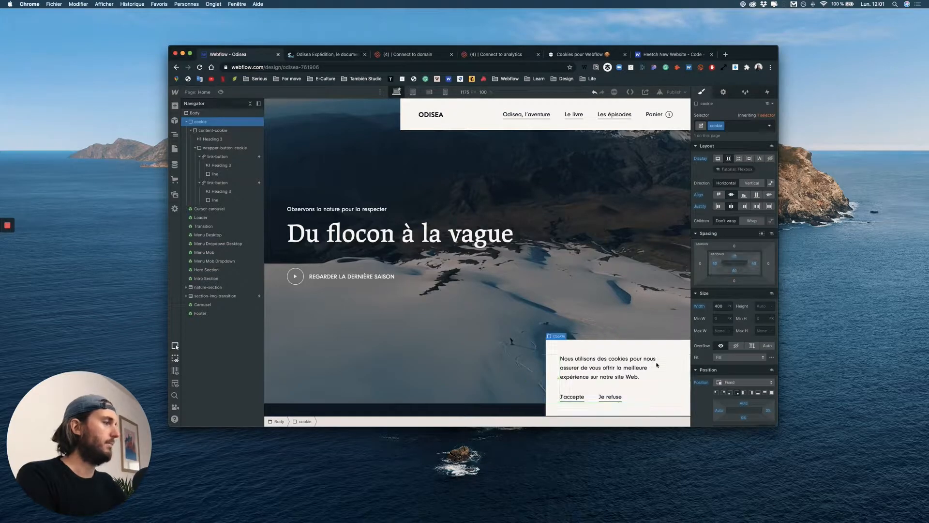
Step: Apply the existing bold class to the "J'accepte" heading
left_click(588, 395)
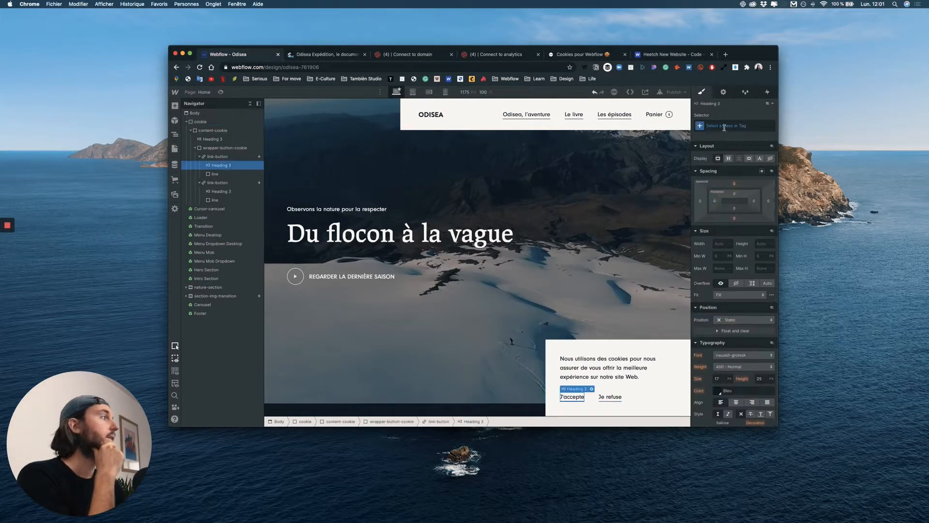
left_click(726, 126)
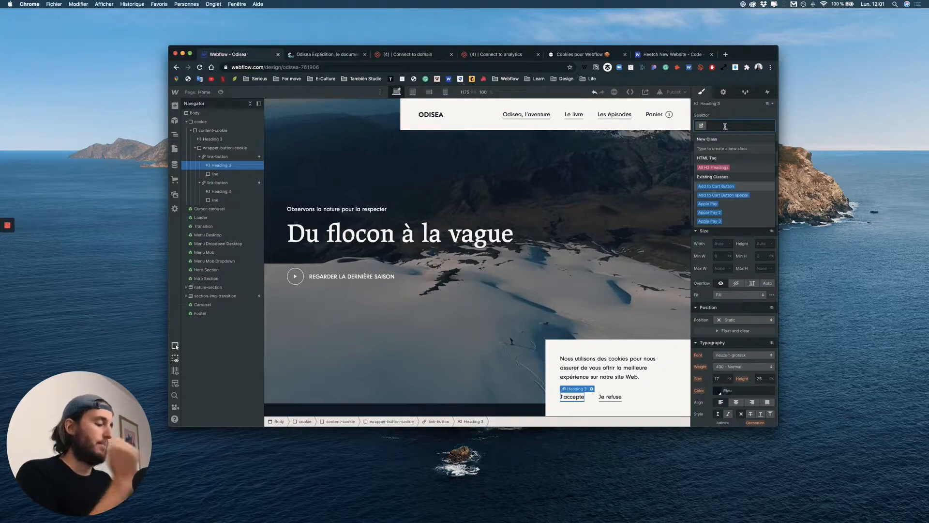
type("col")
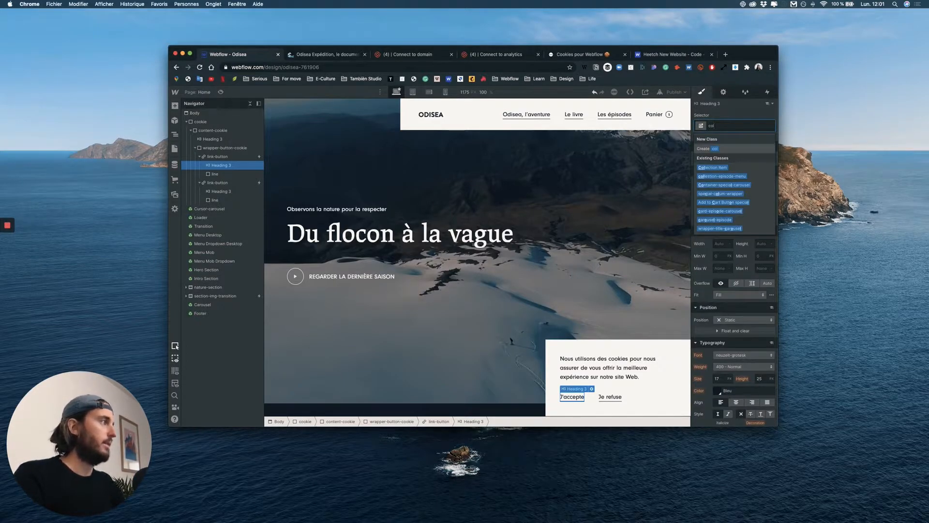
key("BackSpace")
key("BackSpace")
key("BackSpace")
type("bol")
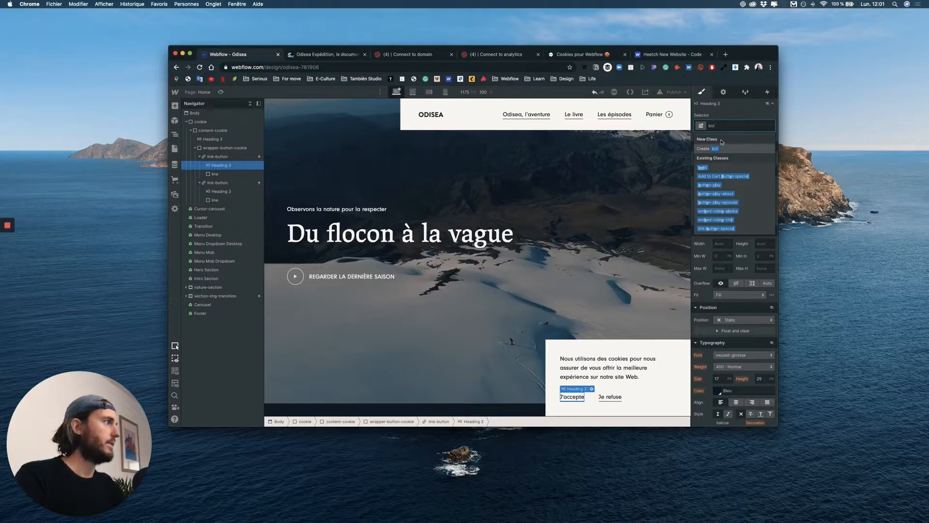
left_click(708, 167)
Step: Apply the existing bold class to the "Je refuse" heading
left_click(610, 396)
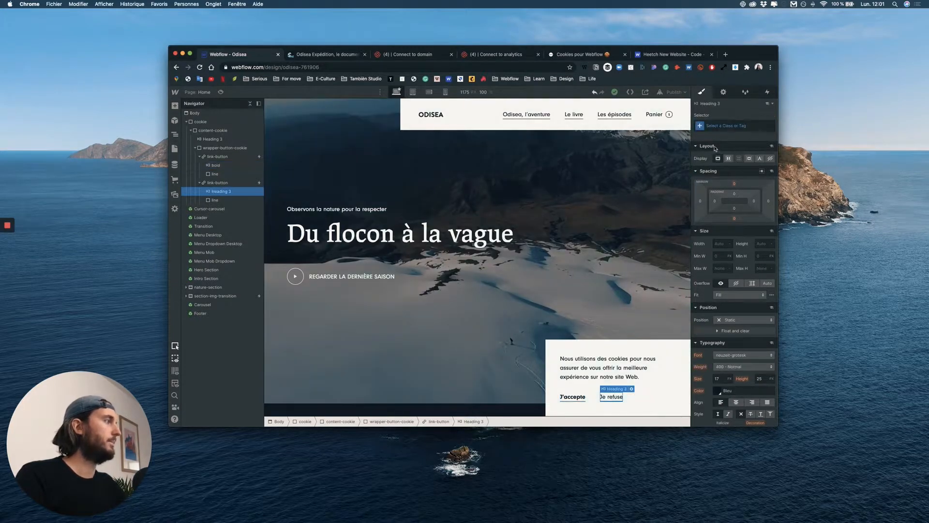
left_click(726, 126)
type("bold")
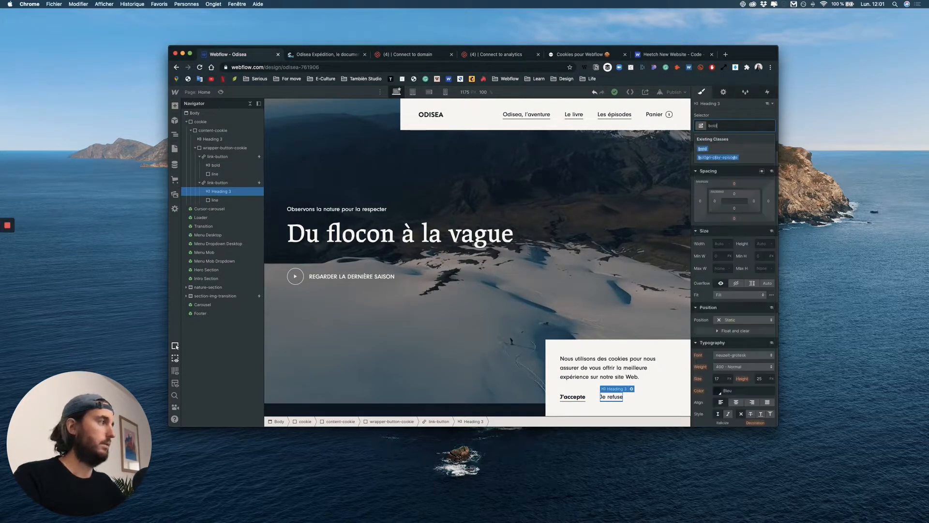
left_click(711, 149)
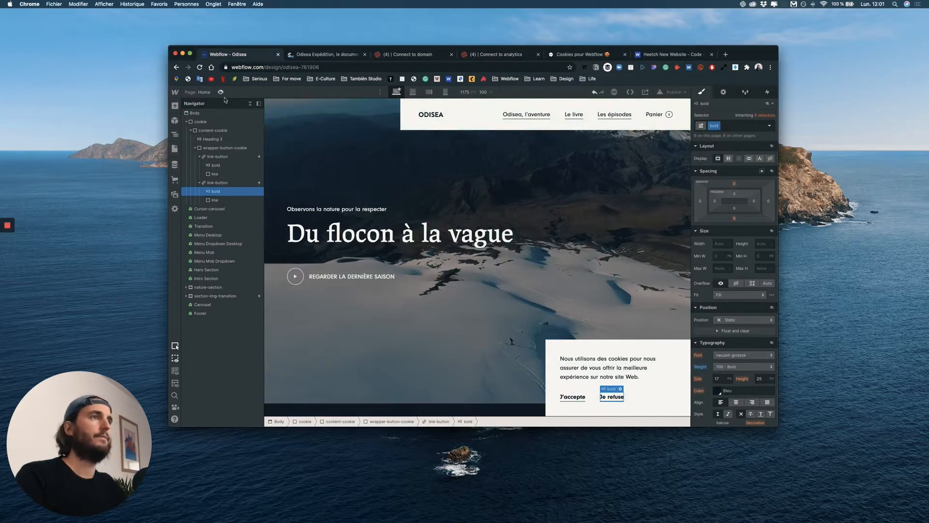
Step: Preview the page and examine the cookie banner at the tablet and mobile landscape breakpoints
key("super+shift+p")
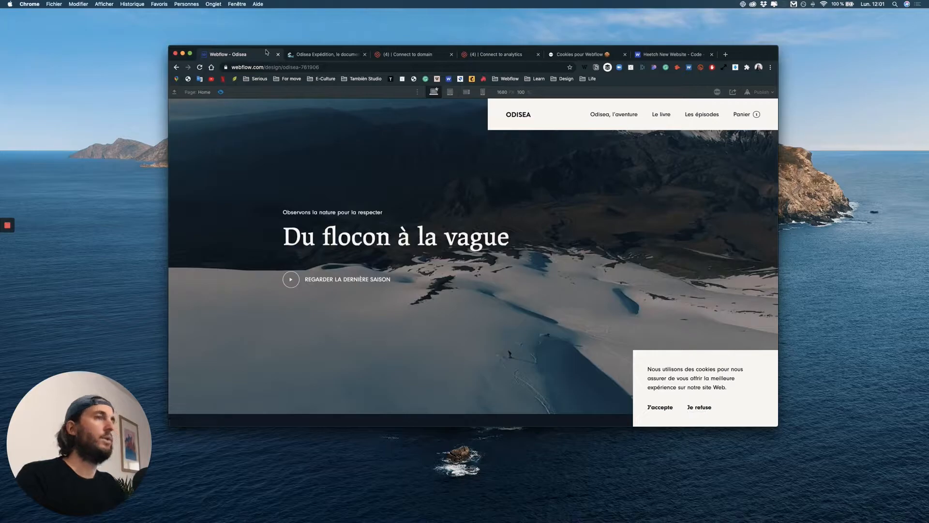
left_click(221, 92)
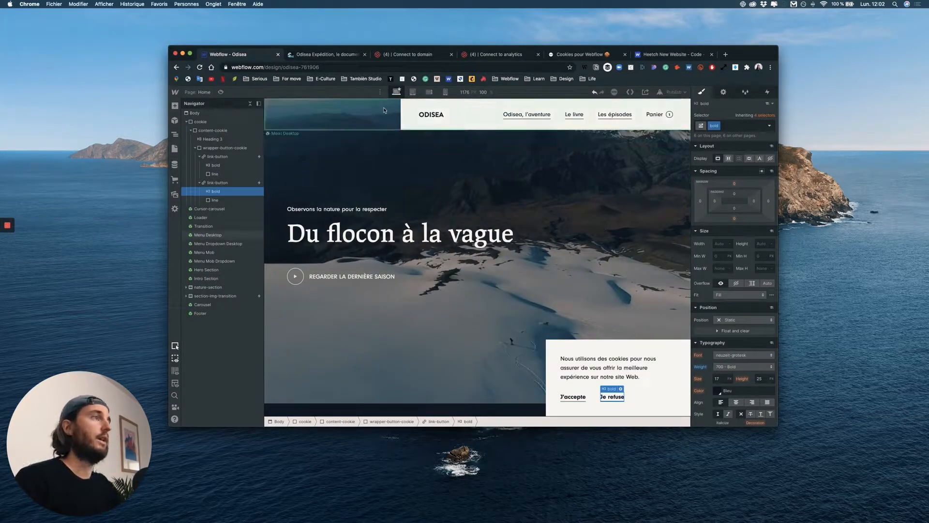
left_click(412, 92)
left_click(429, 92)
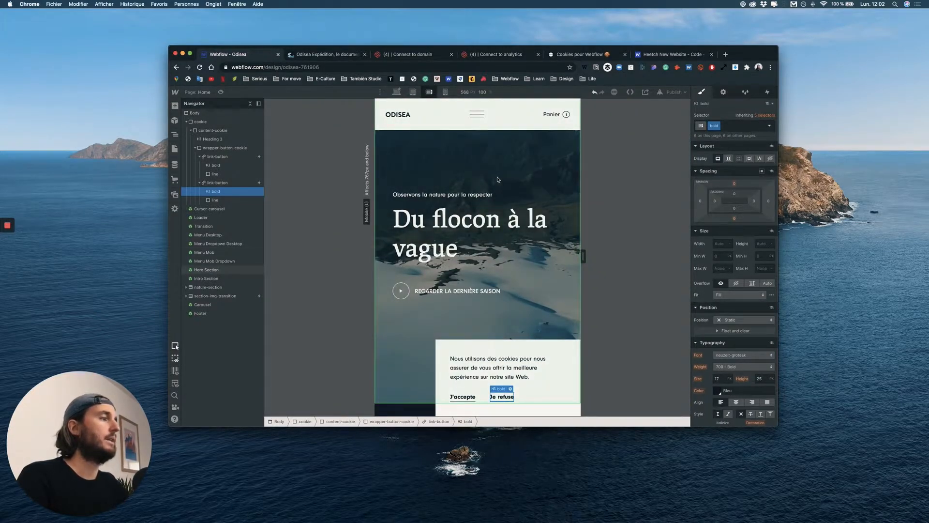
Step: Set the cookie block's width to 100% on the mobile portrait breakpoint
left_click(445, 92)
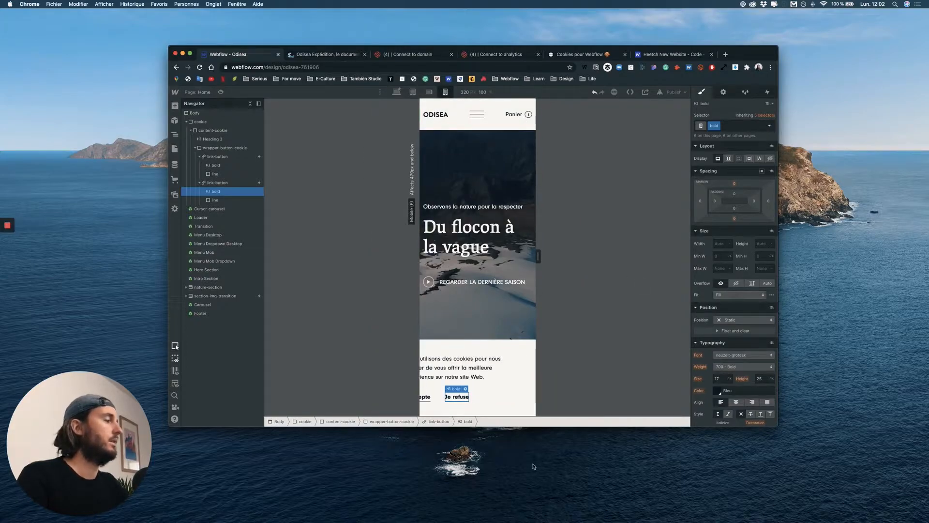
left_click(487, 348)
left_click(410, 336)
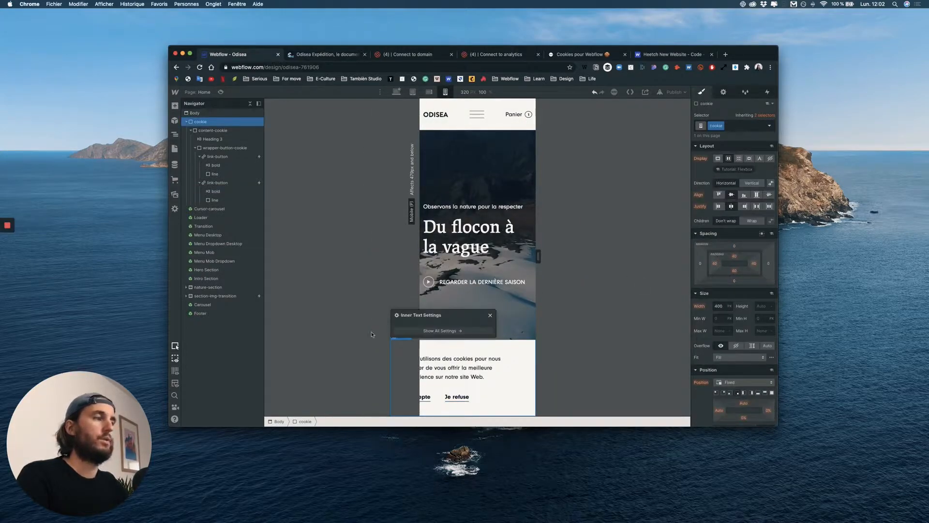
left_click(721, 306)
type("100")
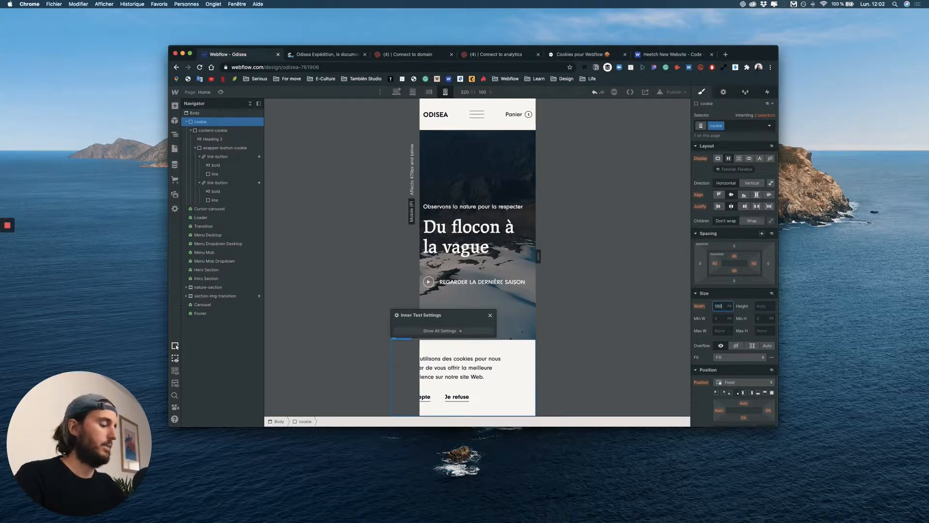
type("%")
key("Return")
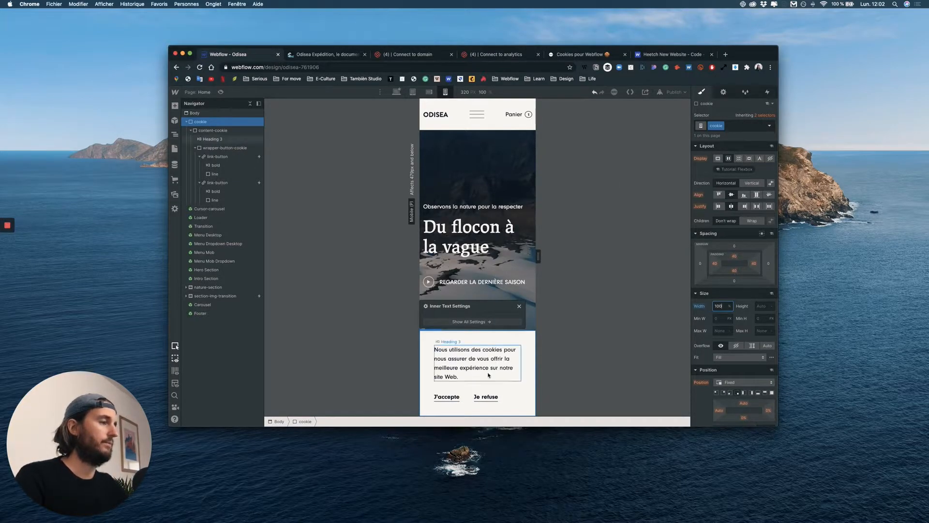
Step: Reduce the cookie block's padding to 20 px on mobile portrait and check the banner at each breakpoint
left_click_drag(736, 258, 736, 248)
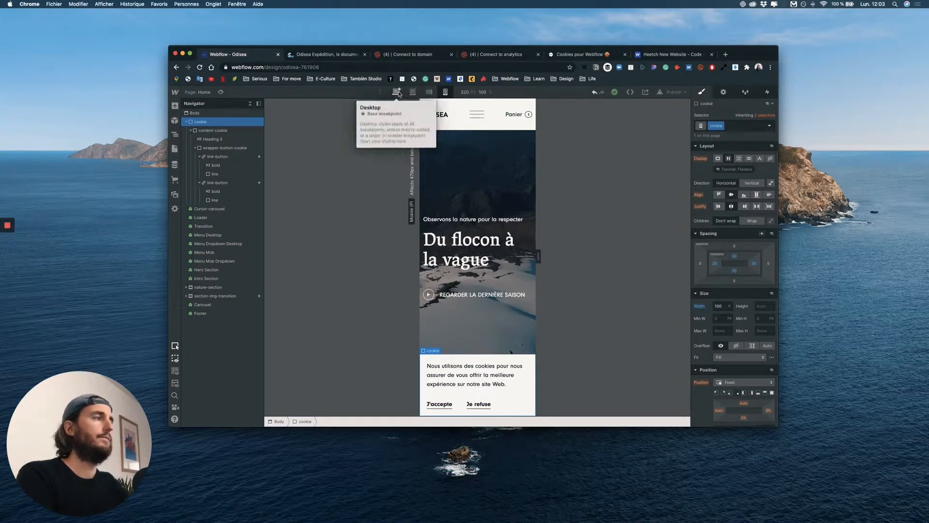
left_click(398, 93)
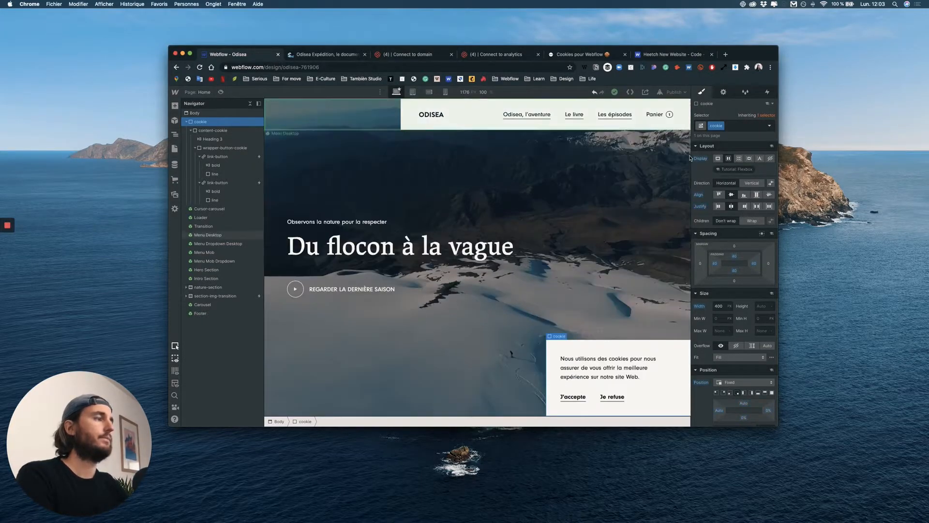
left_click(413, 93)
left_click(429, 92)
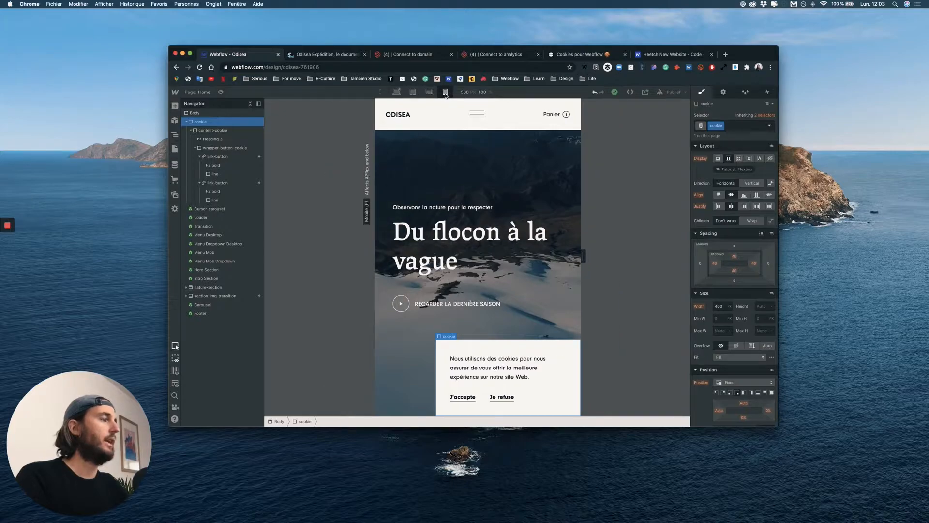
left_click(446, 92)
left_click(396, 93)
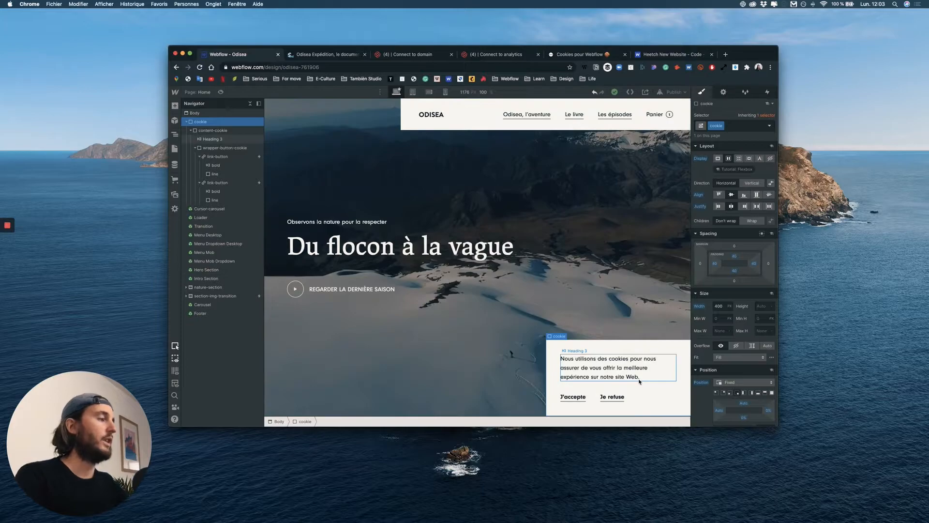
Step: Replace the "J'accepte" link block's base class with the existing link-button-special class, combined with mr-40
left_click(564, 401)
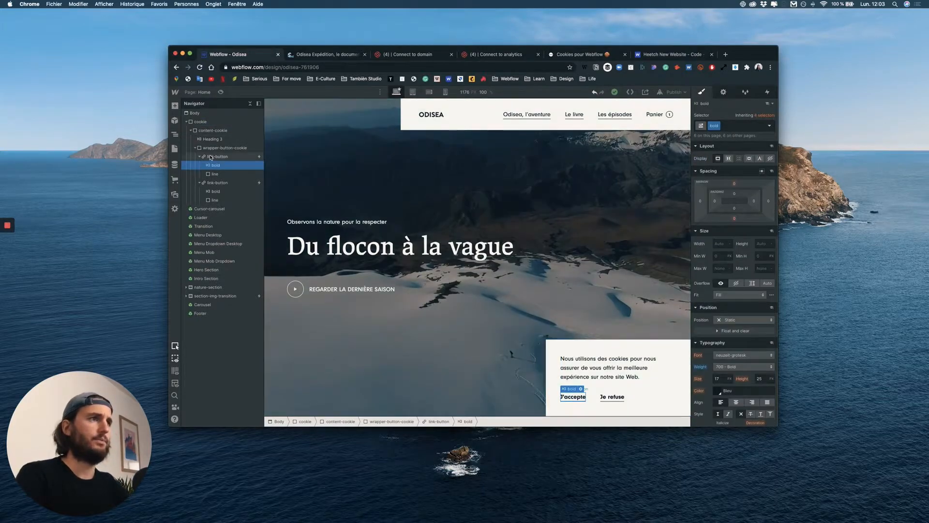
left_click(767, 95)
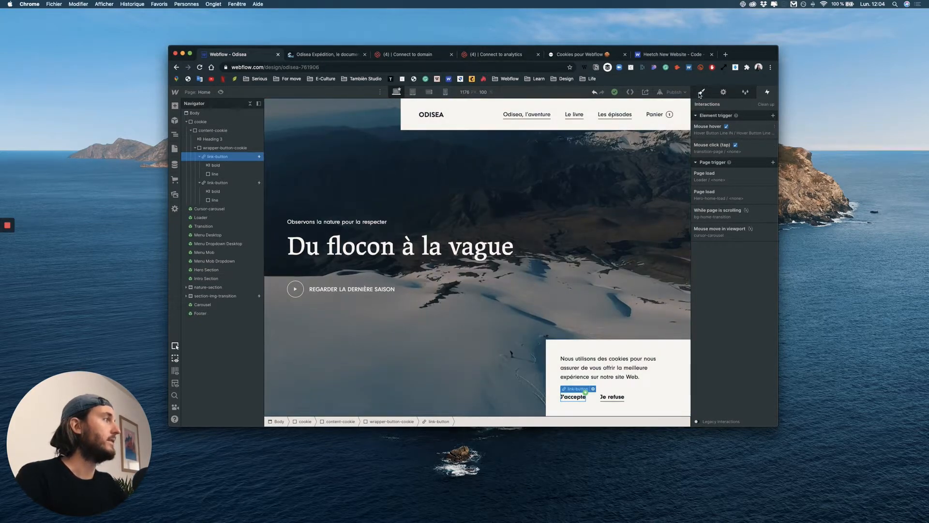
left_click(701, 92)
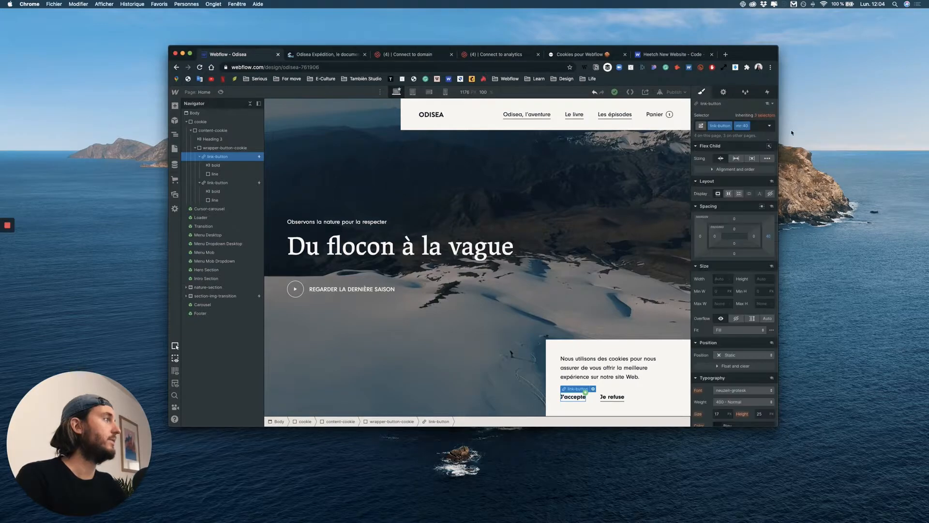
left_click(753, 124)
key("BackSpace")
key("BackSpace")
type("link")
key("Down")
key("Down")
key("Down")
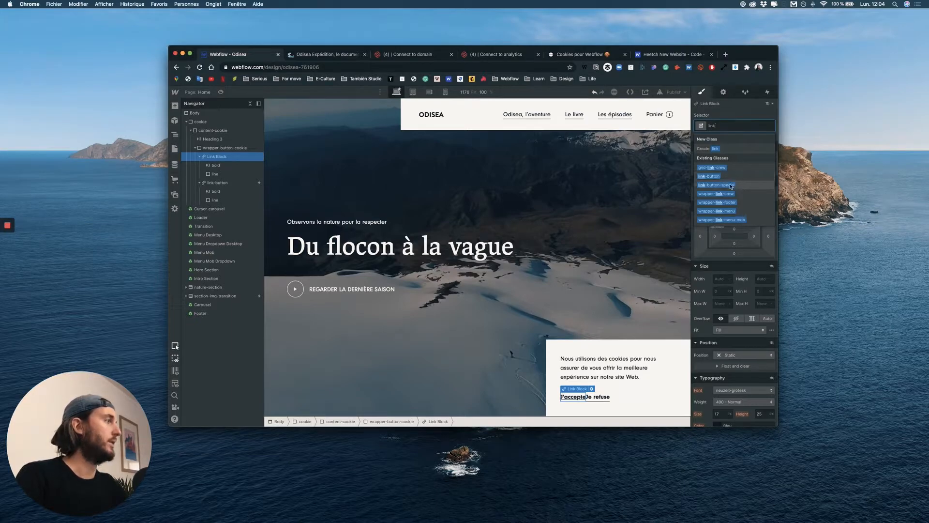
key("Return")
left_click(704, 185)
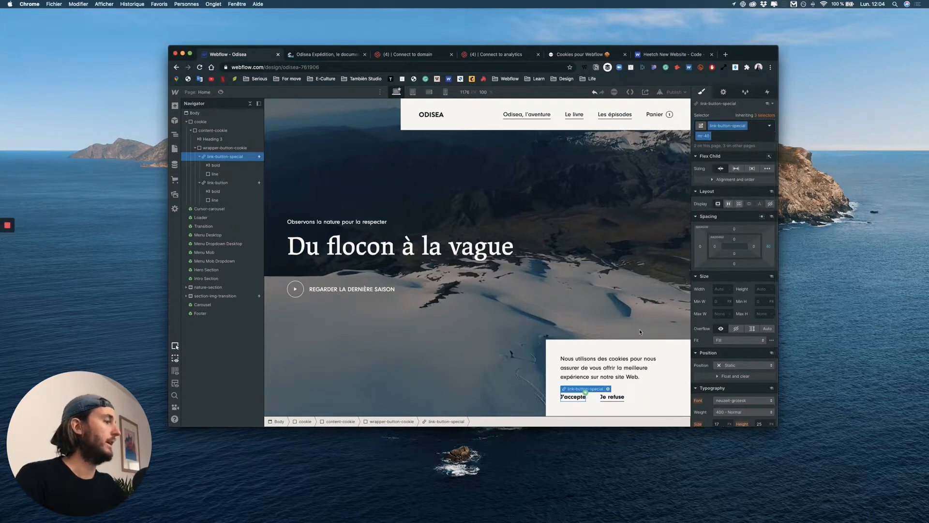
Step: Replace the "Je refuse" link block's link-button class with the existing link-button-special class
left_click(221, 183)
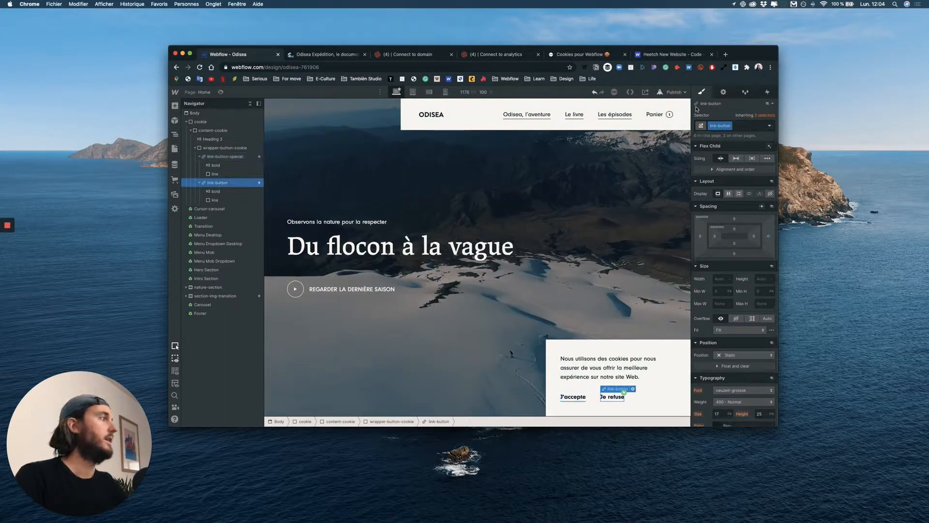
left_click(747, 126)
key("BackSpace")
type("link")
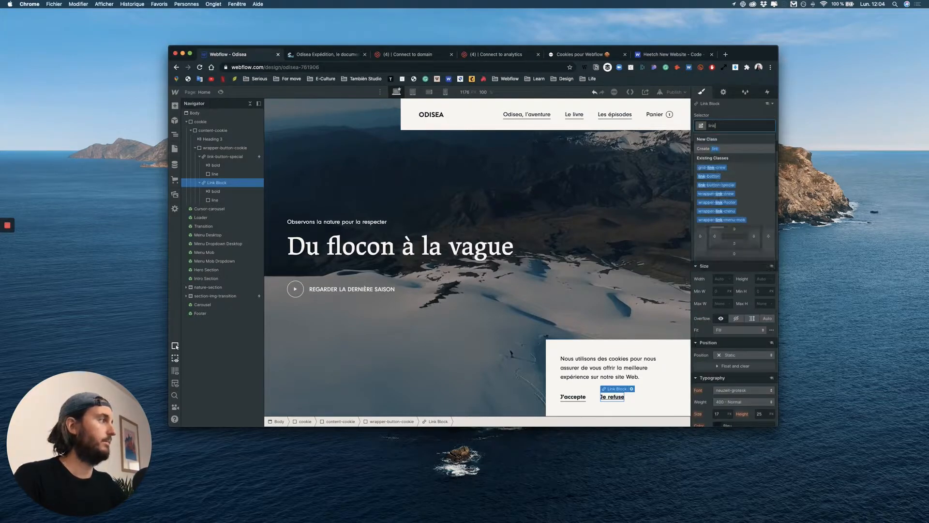
left_click(718, 185)
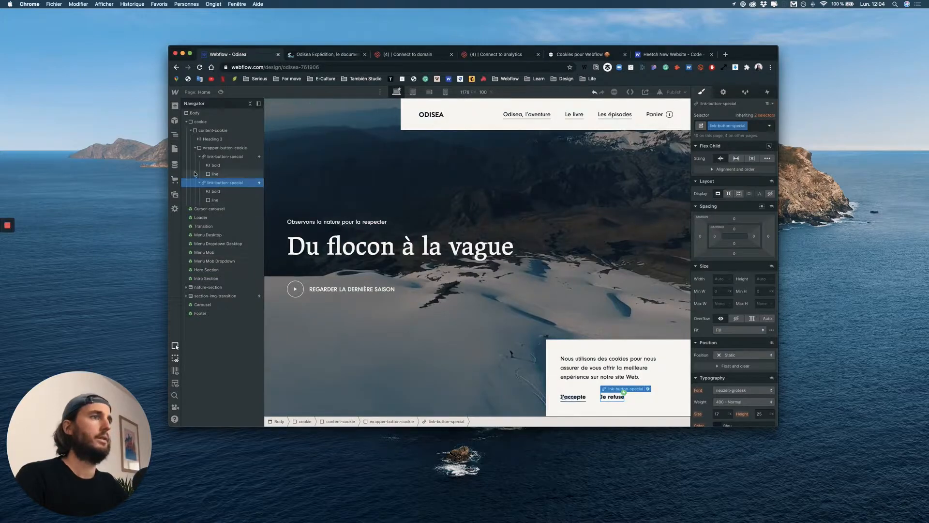
Step: Duplicate the link-button-special class on the "Je refuse" link and name the copy cookie-refuse
left_click(745, 126)
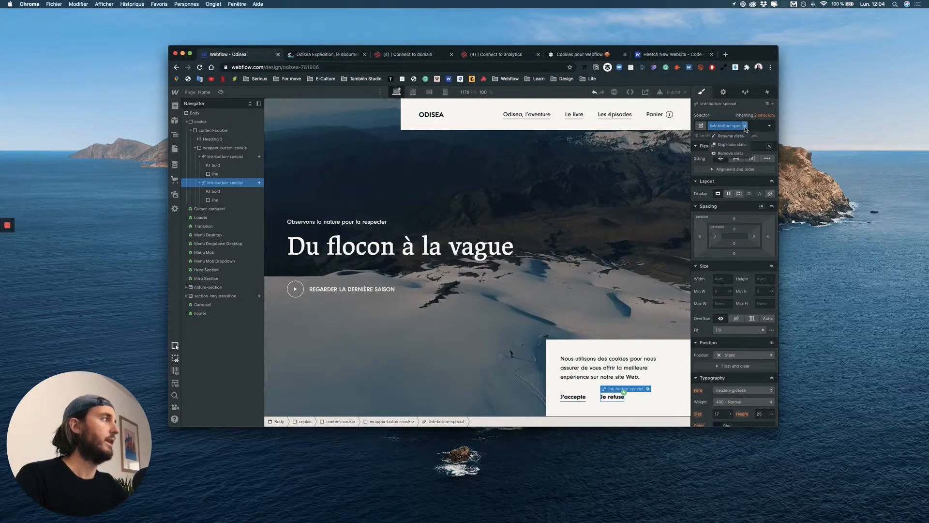
left_click(729, 146)
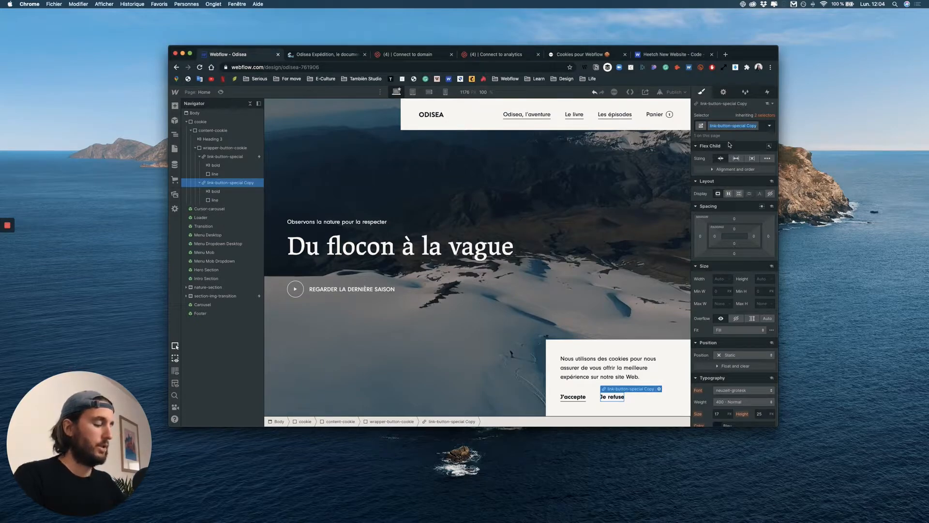
type("bu")
type("okie-accept")
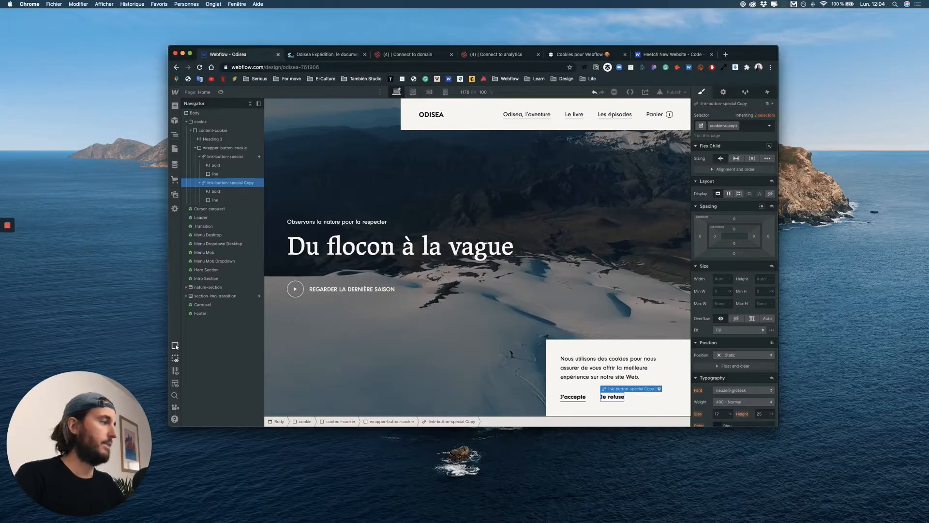
key("BackSpace")
key("BackSpace")
key("BackSpace")
key("BackSpace")
key("BackSpace")
key("BackSpace")
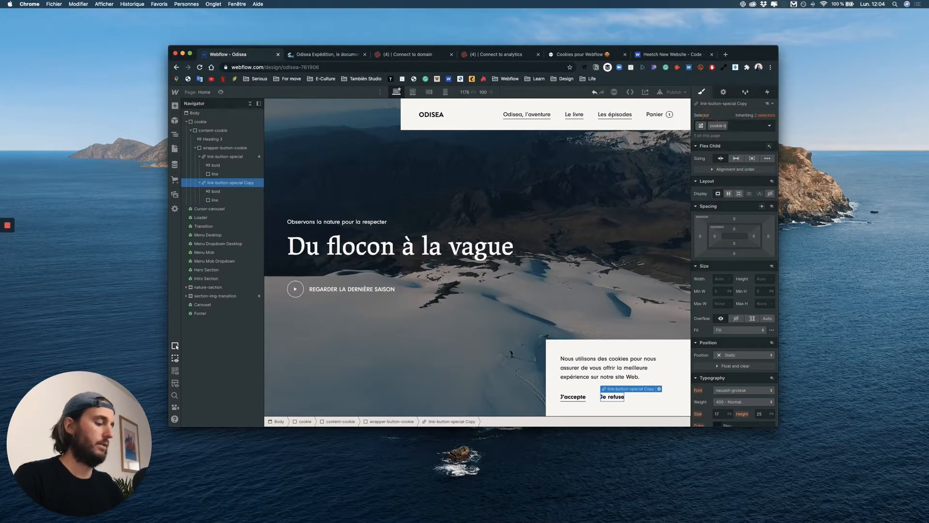
type("refuse")
key("Return")
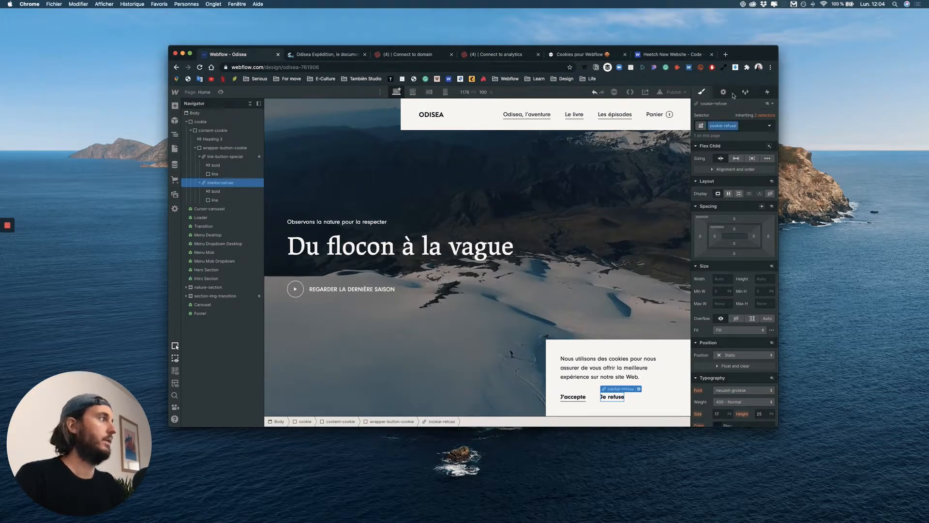
Step: Check the class names in the Heetch site's footer code, then duplicate the "J'accepte" link's link-button-special class as cookie-accept
left_click(661, 53)
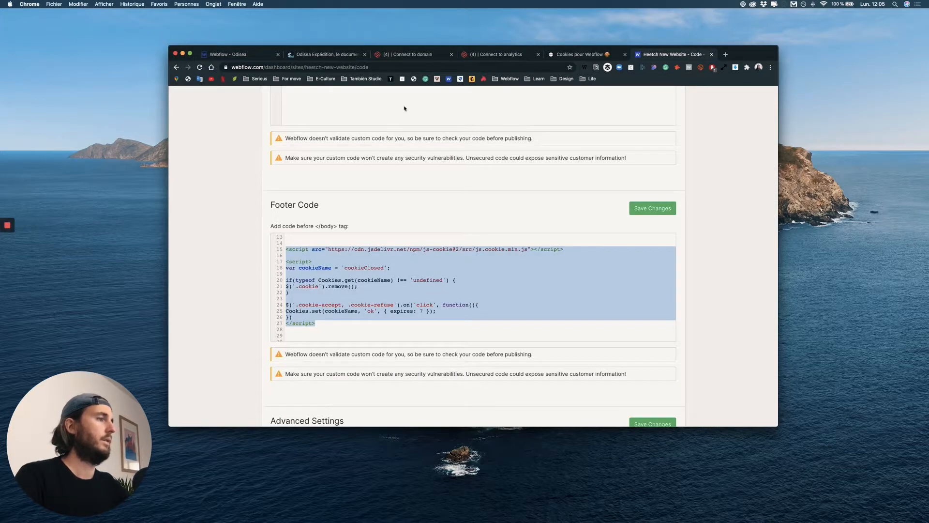
left_click(228, 54)
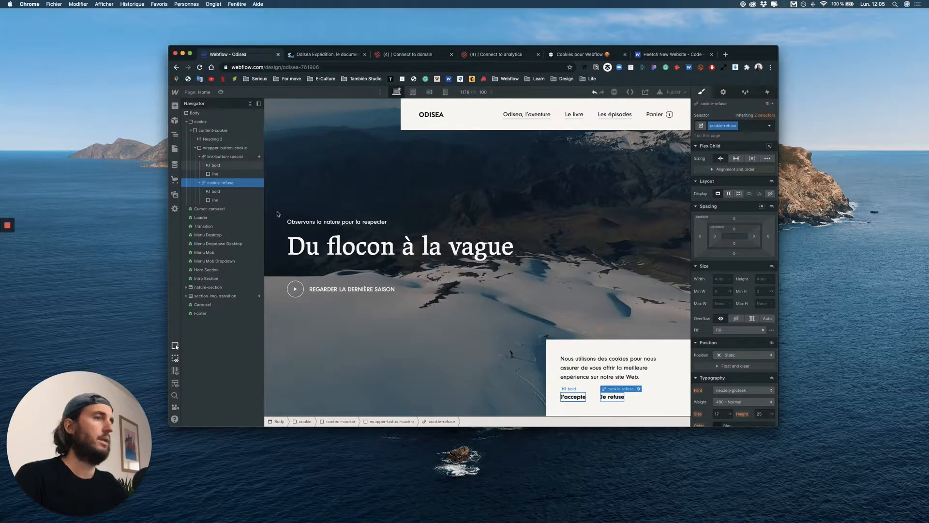
left_click(232, 157)
left_click(745, 126)
left_click(731, 144)
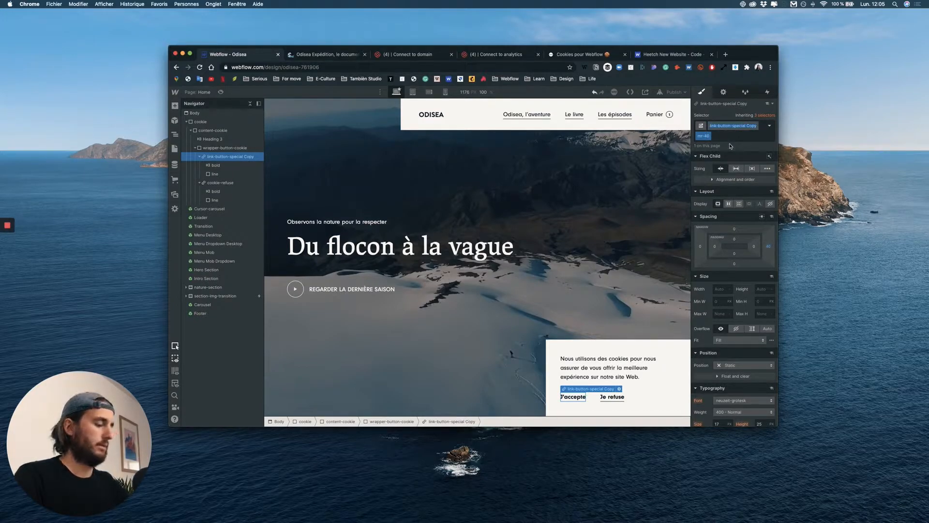
type("cookie-acced")
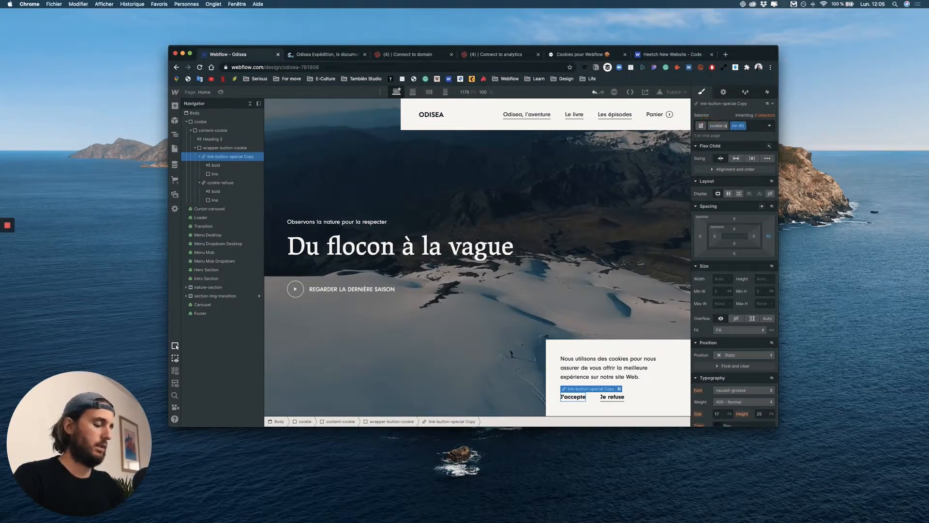
type("t")
key("Return")
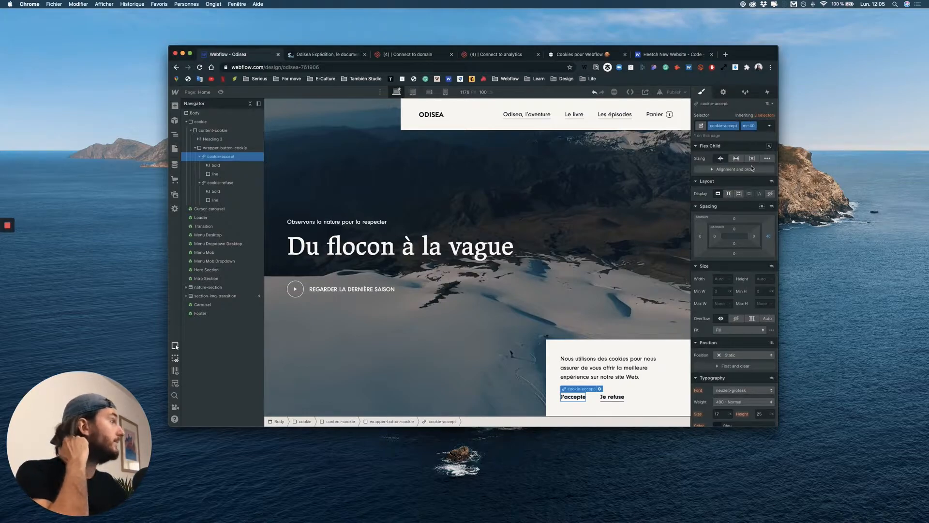
Step: Add a mouse hover trigger to the "J'accepte" link that applies to all elements with the cookie-accept class
left_click(220, 183)
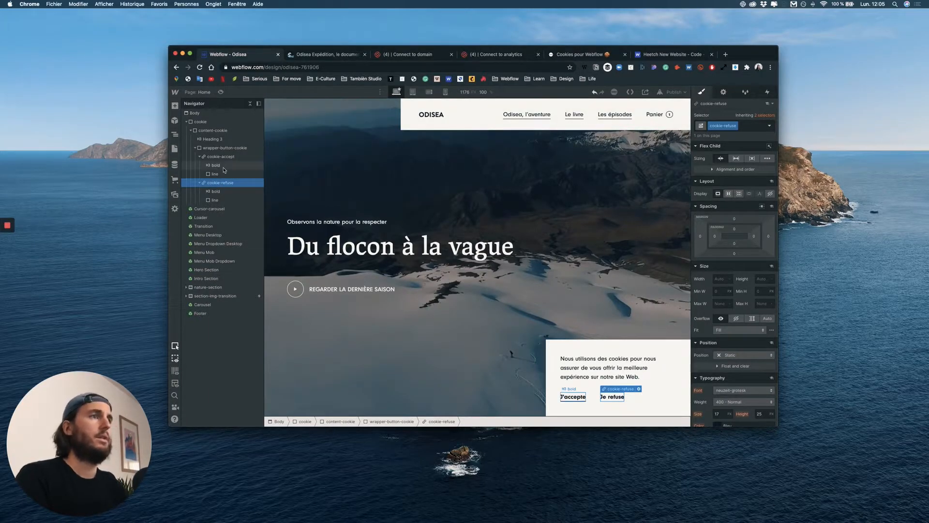
left_click(261, 156)
left_click(769, 92)
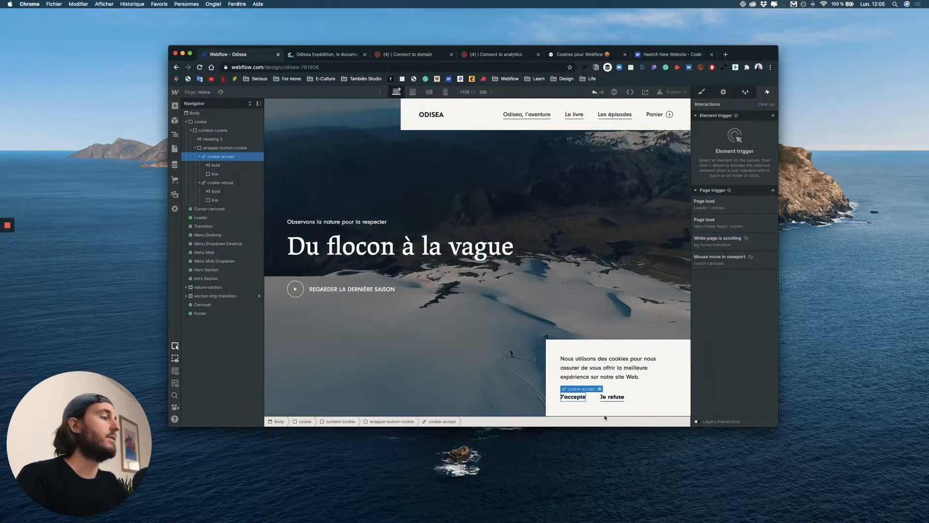
left_click(772, 115)
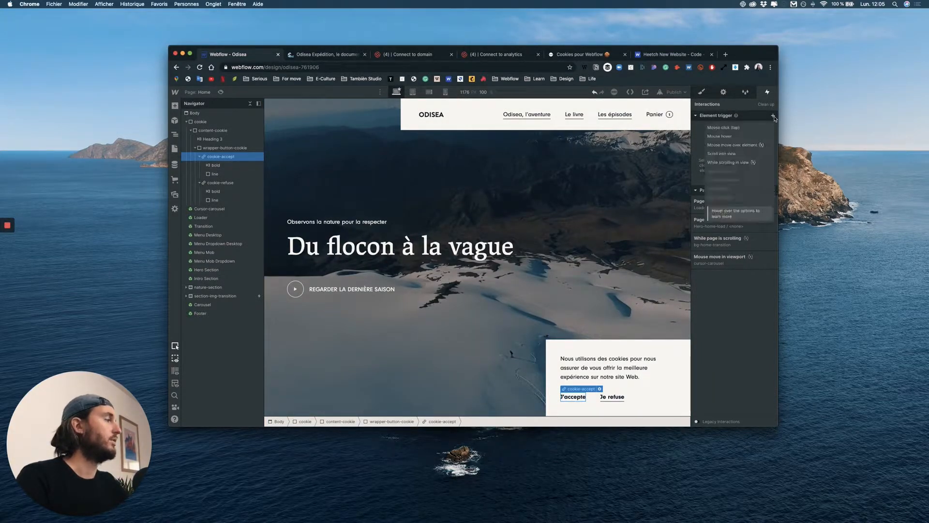
left_click(721, 136)
left_click(754, 251)
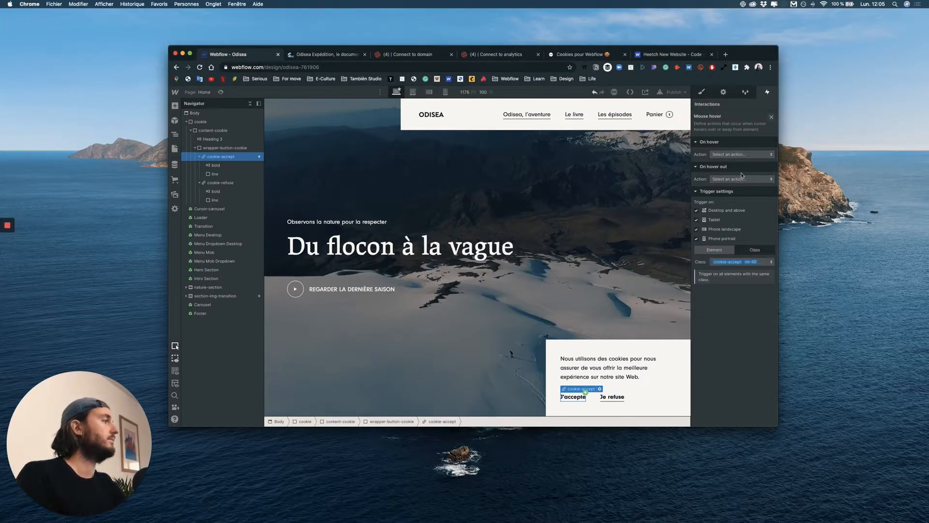
left_click(736, 261)
Step: Assign the Hover Button Line IN animation on hover and Hover Button Line OUT on hover out to the "J'accepte" link
left_click(726, 154)
left_click(721, 175)
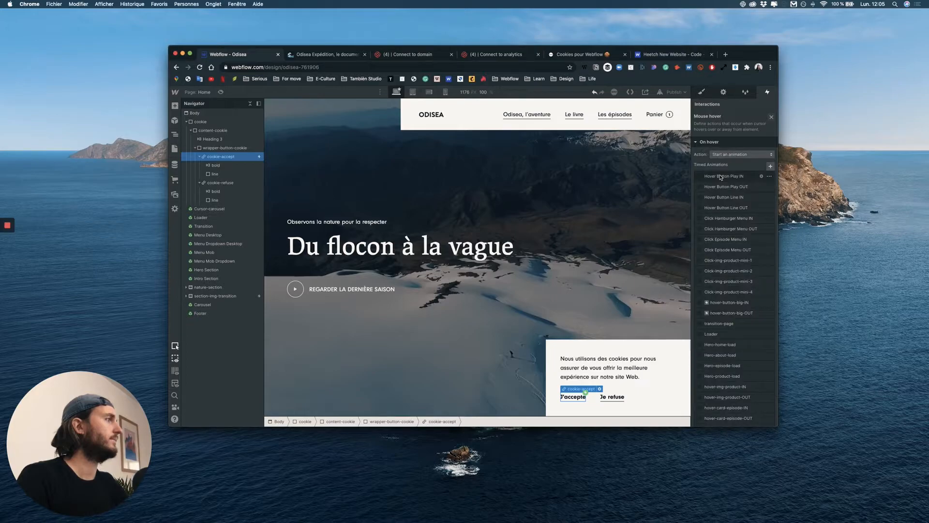
left_click(724, 197)
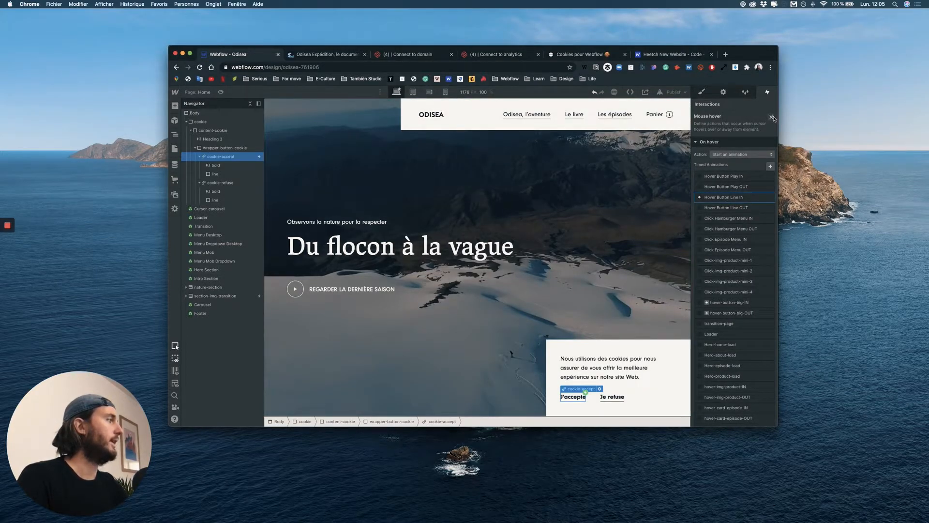
scroll(734, 264, "down", 5)
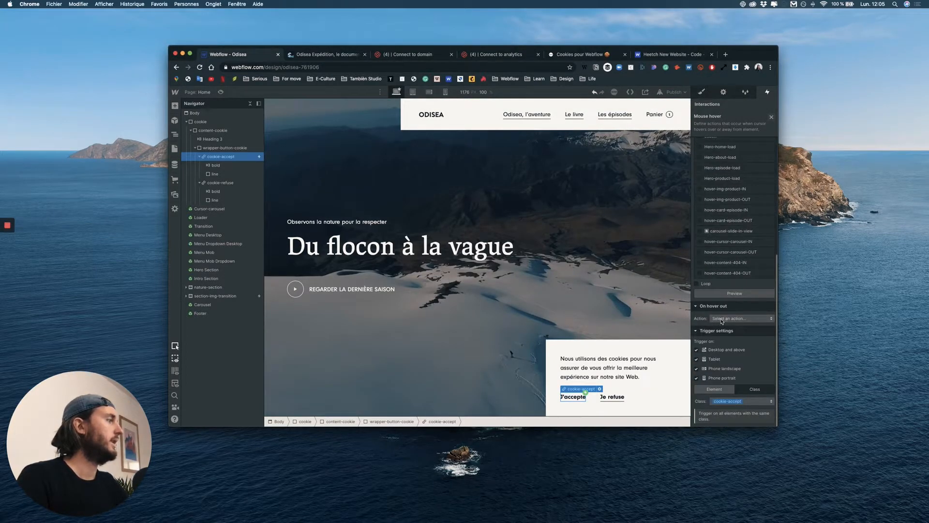
left_click(731, 320)
left_click(724, 238)
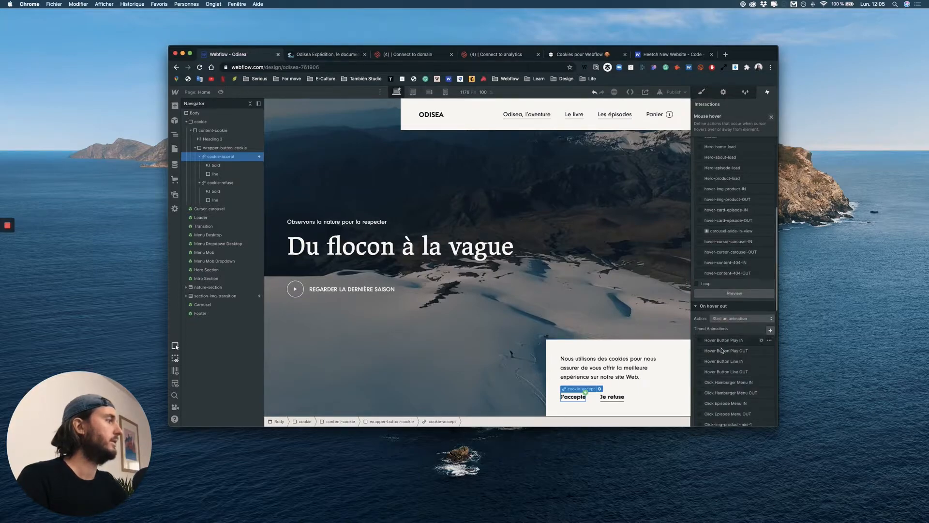
left_click(724, 367)
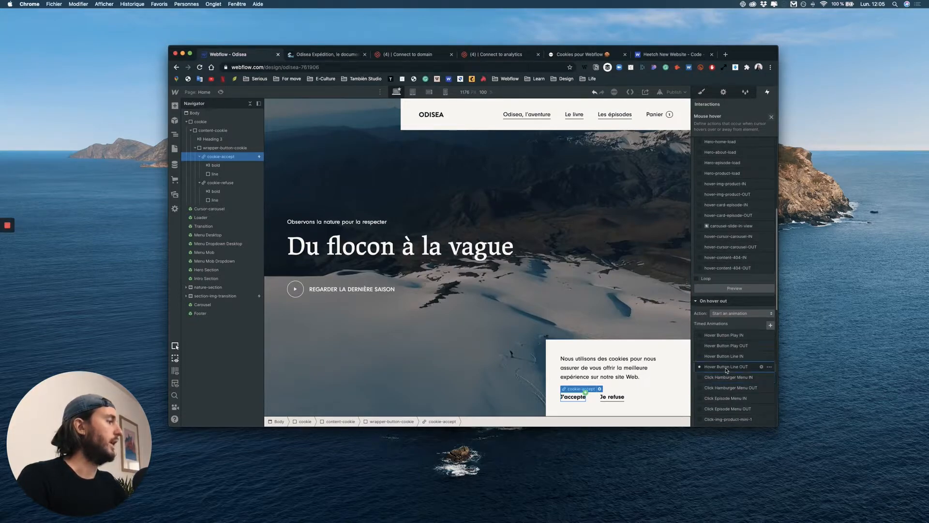
left_click(772, 117)
Step: Add a mouse hover trigger to the "Je refuse" link (cookie-refuse)
left_click(230, 191)
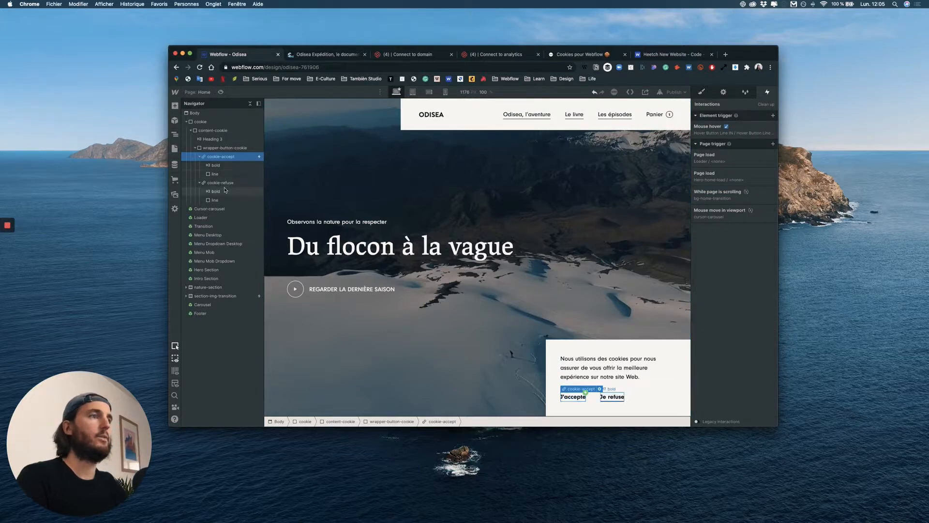
left_click(231, 183)
left_click(773, 116)
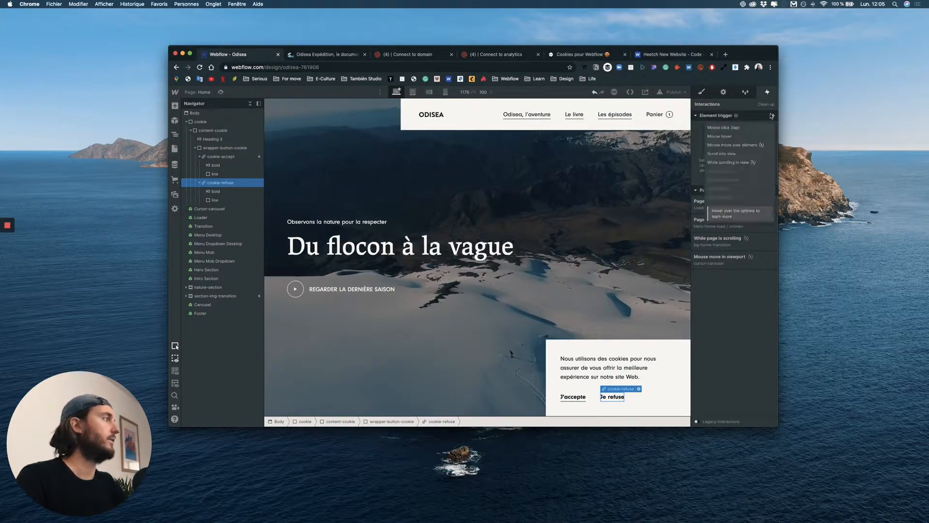
left_click(727, 137)
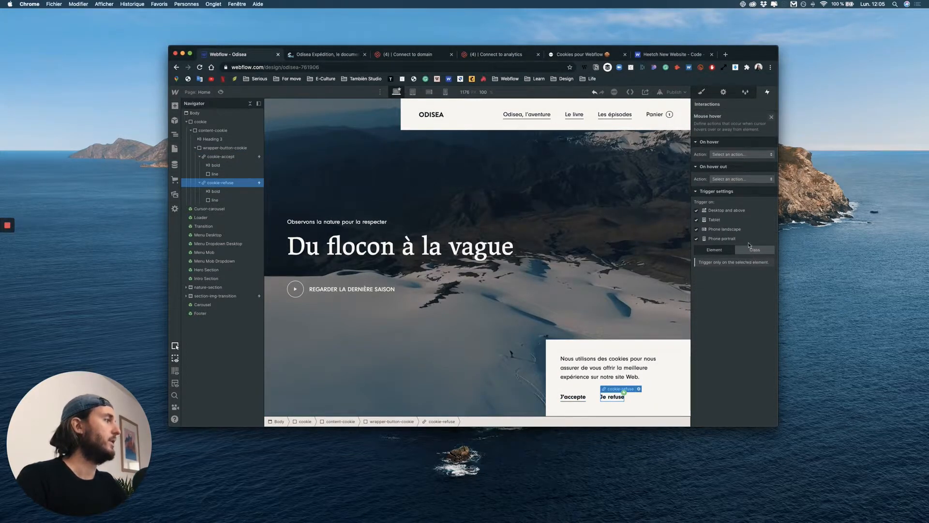
Step: Assign Hover Button Line IN on hover and Hover Button Line OUT on hover out to the "Je refuse" link, and preview the page
left_click(742, 154)
left_click(747, 204)
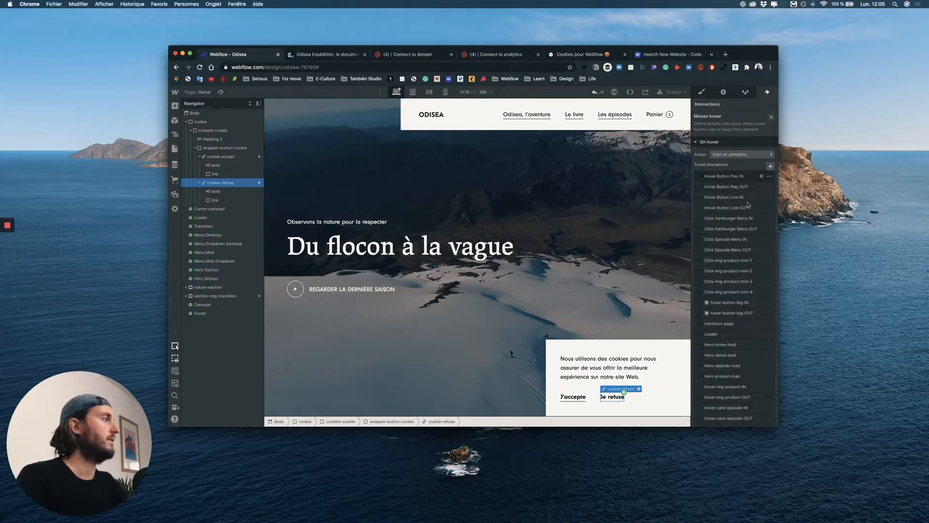
left_click(729, 198)
scroll(736, 224, "down", 1)
scroll(736, 224, "down", 5)
left_click(728, 318)
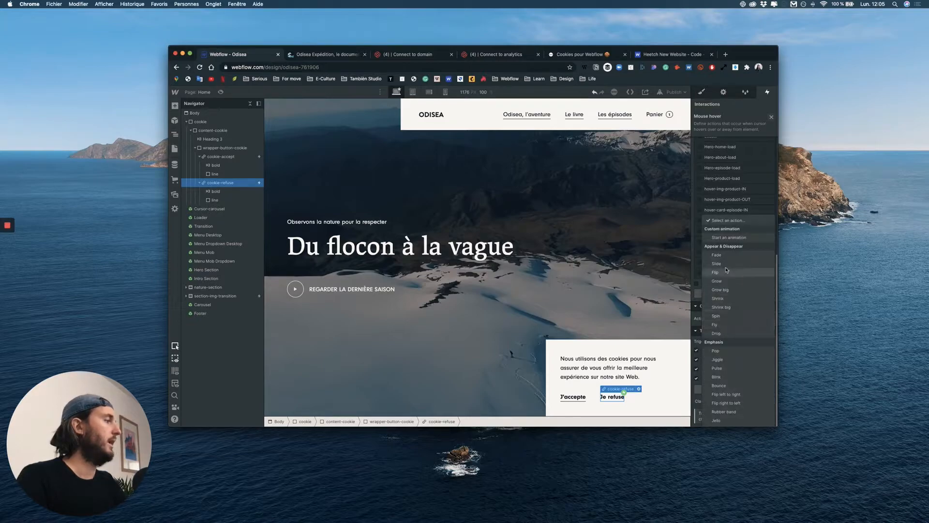
left_click(729, 237)
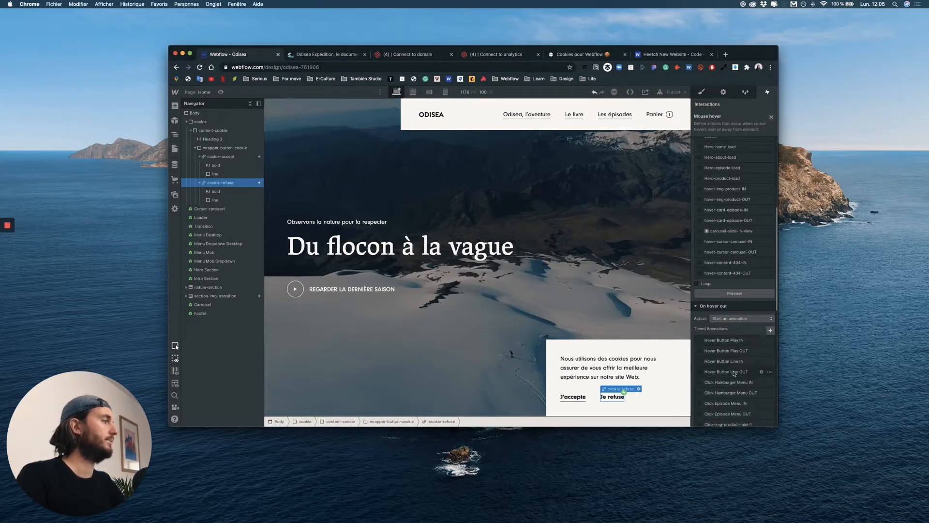
left_click(771, 117)
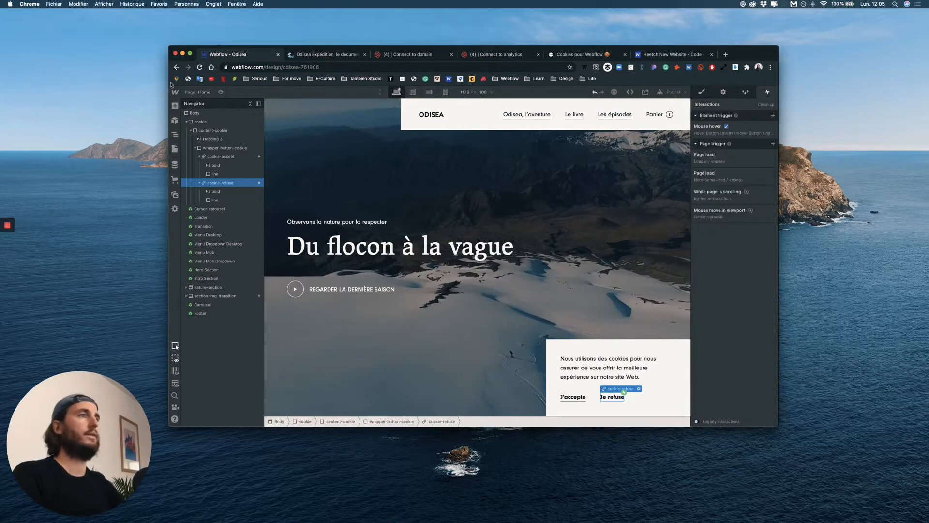
left_click(220, 92)
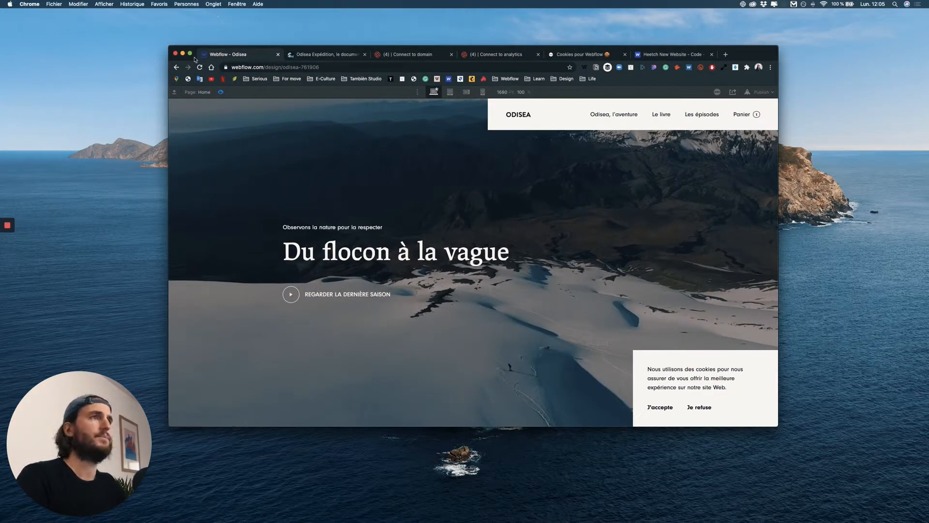
key("super+shift+p")
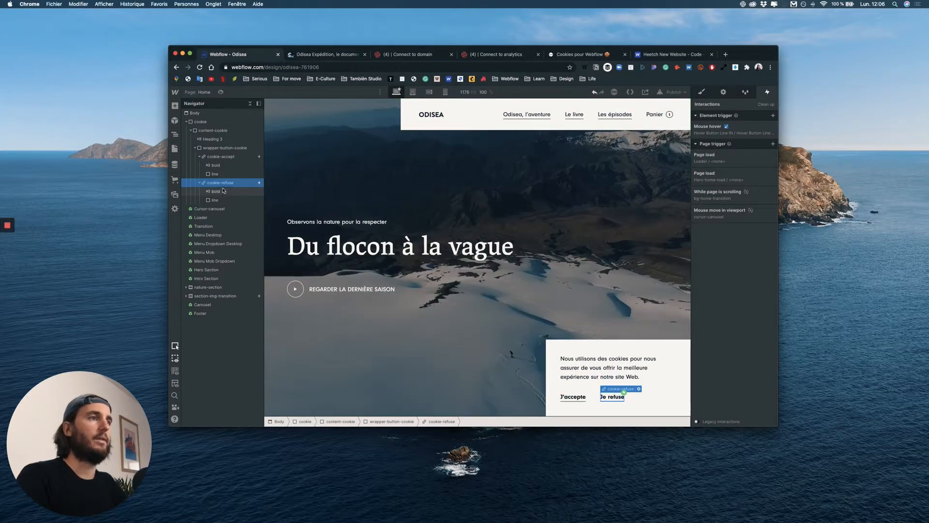
Step: Add a mouse click (tap) trigger to the "J'accepte" link that applies to the cookie-accept class
left_click(223, 157)
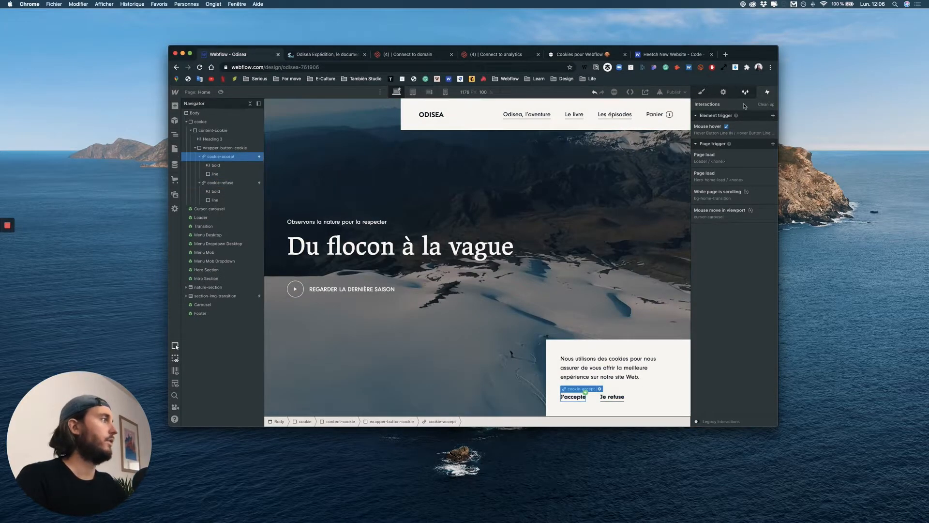
left_click(773, 115)
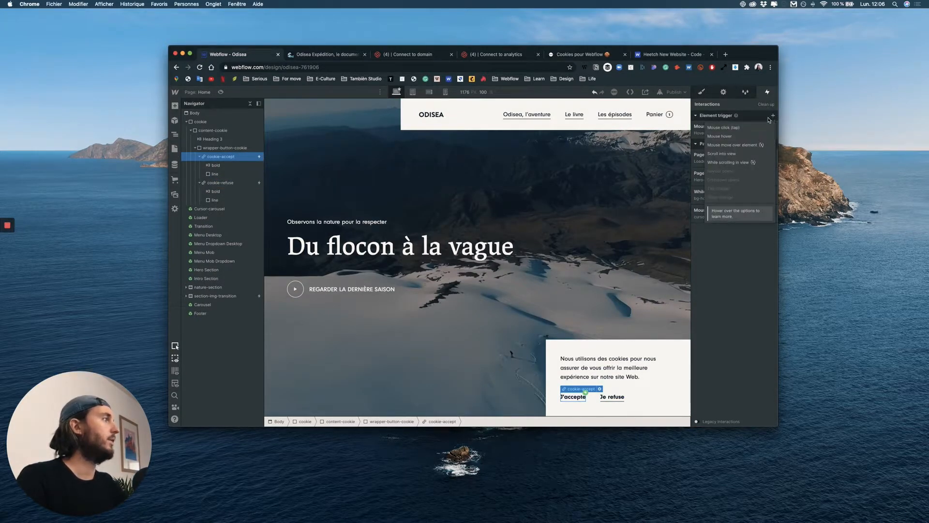
left_click(730, 129)
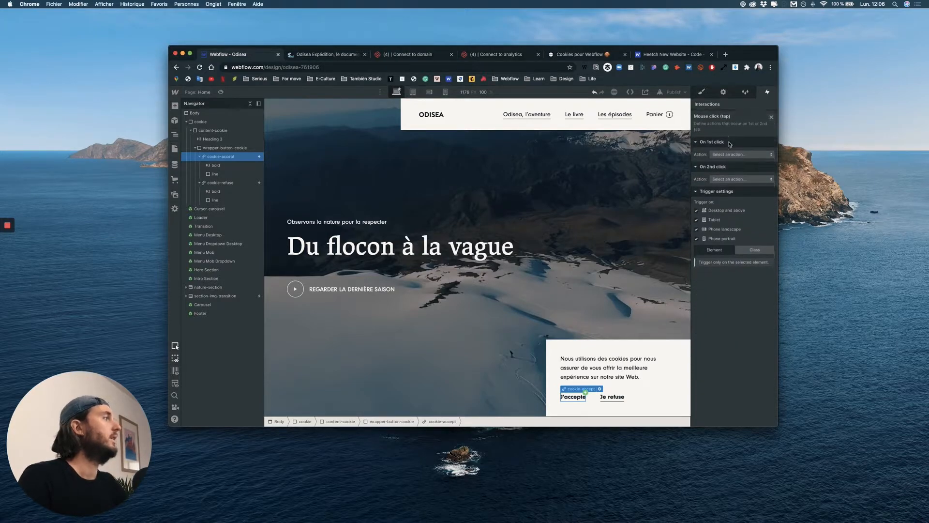
left_click(756, 252)
left_click(758, 262)
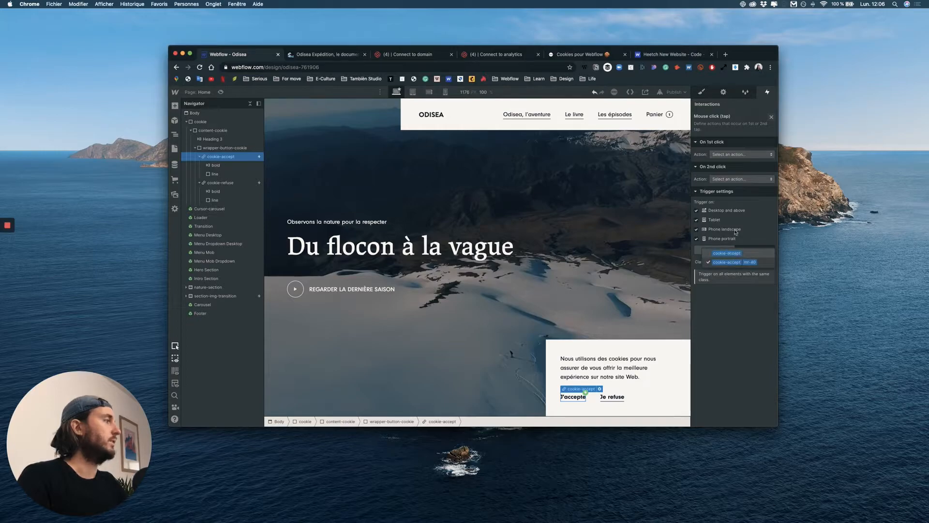
Step: Create a new timed animation named Cookie-out for the first click on the "J'accepte" link
left_click(741, 154)
left_click(726, 172)
left_click(770, 166)
type("Coo")
type("kie-dis")
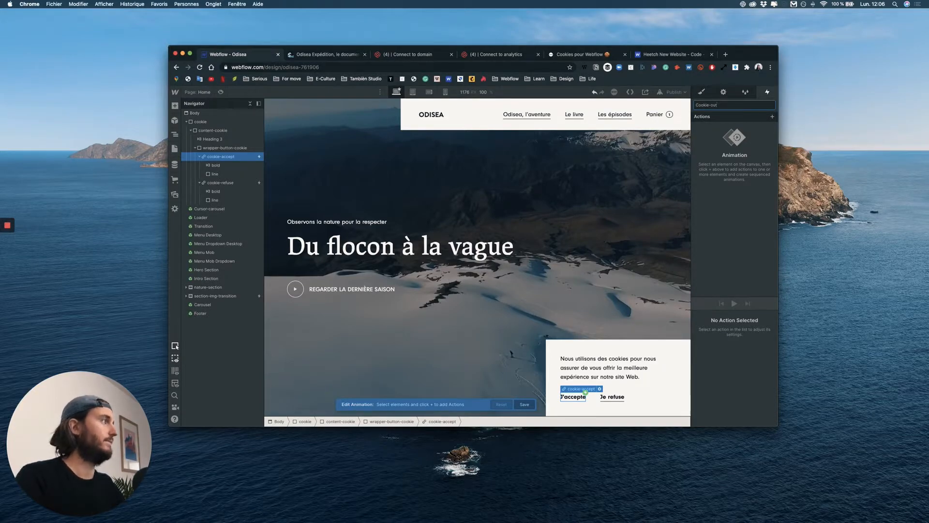
key("Return")
scroll(611, 347, "up", 5)
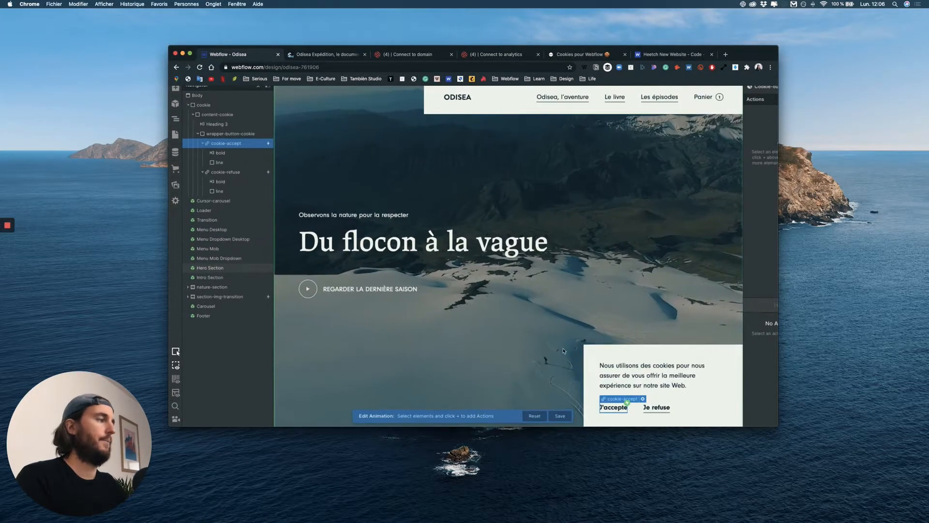
scroll(611, 347, "down", 5)
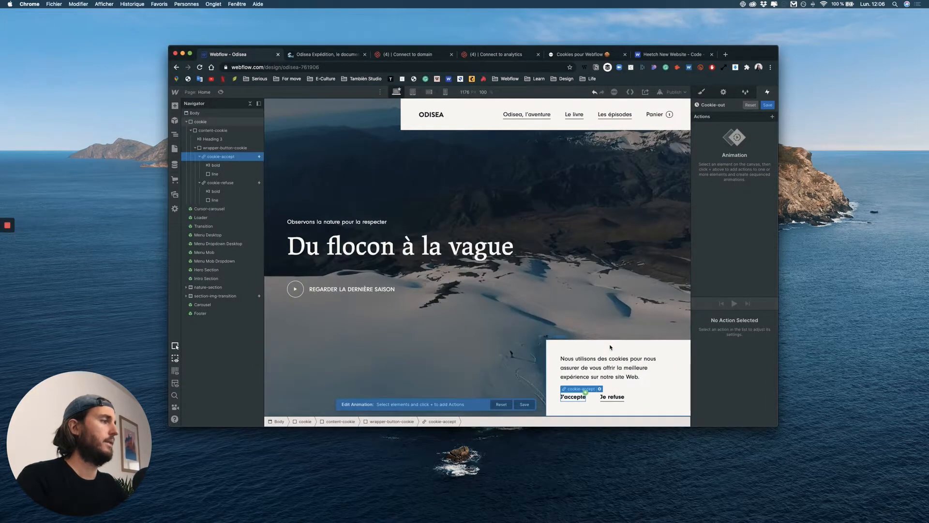
Step: Add a Move action on the cookie banner with a vertical offset of 0 as the initial state
left_click(772, 117)
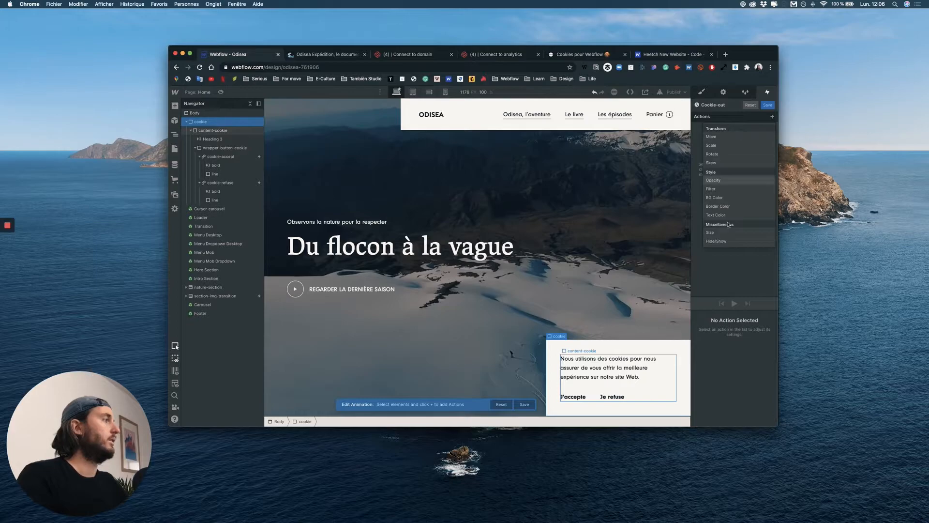
left_click(725, 137)
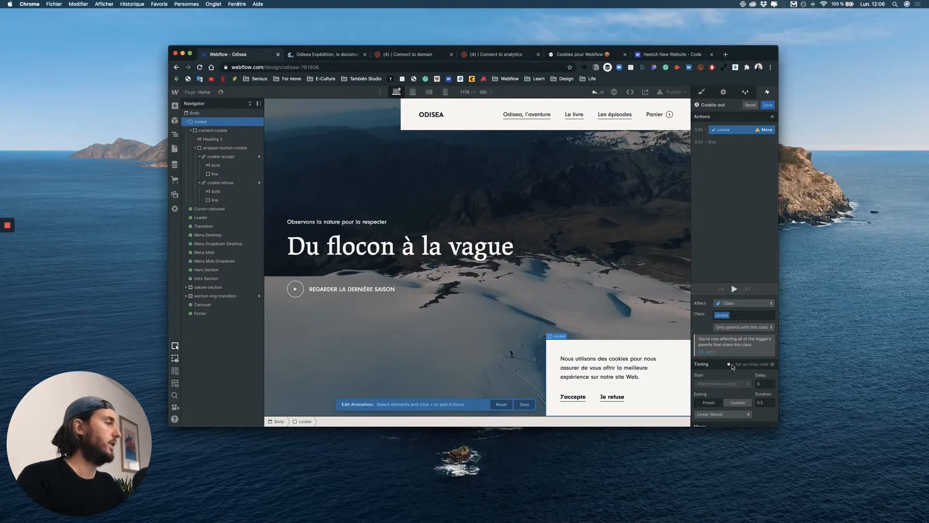
left_click(730, 365)
type("0")
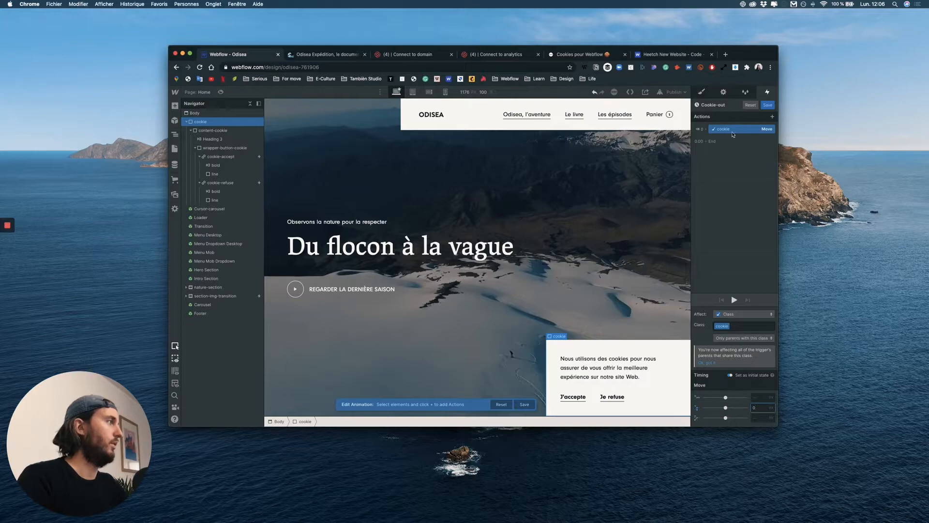
Step: Duplicate the cookie banner's Move action in the Cookie-out animation
right_click(735, 130)
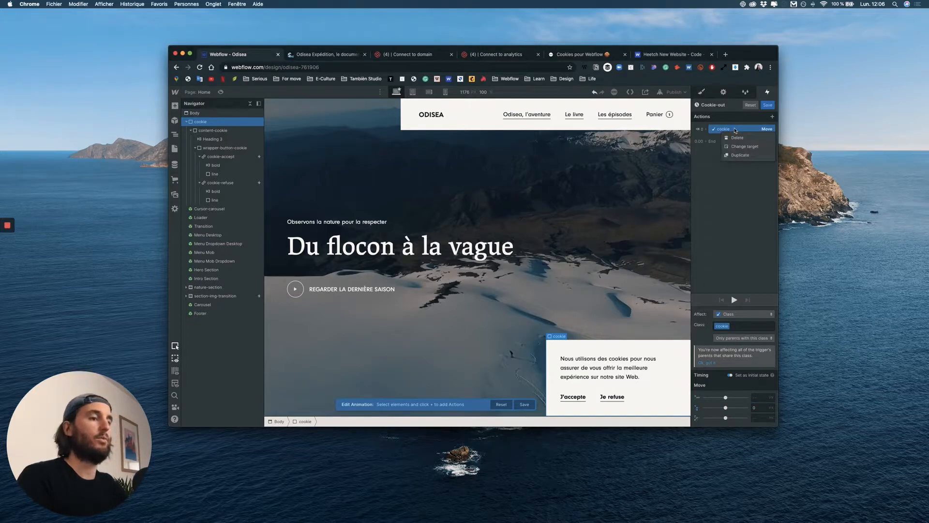
left_click(719, 130)
right_click(719, 129)
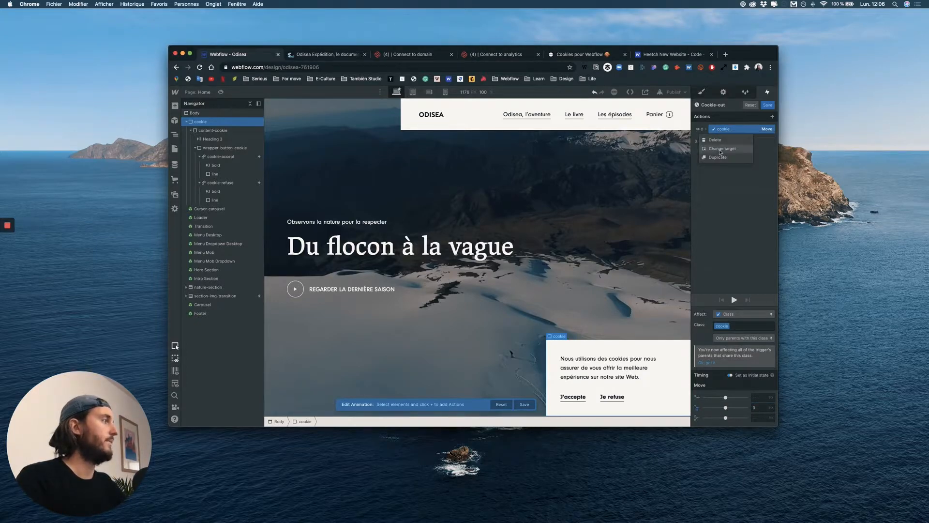
left_click(717, 158)
scroll(768, 402, "down", 2)
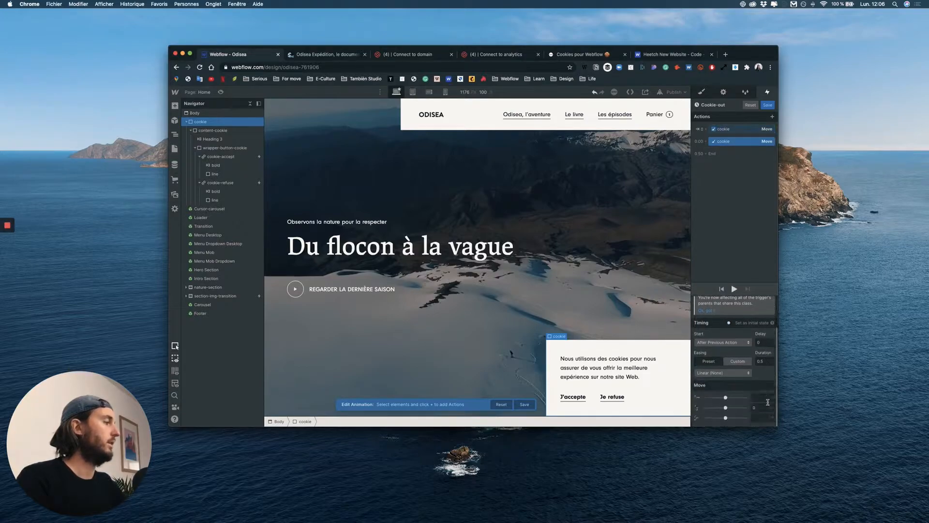
Step: Try a vertical offset of -400 on the second Move action and play the animation
left_click_drag(727, 407, 710, 407)
left_click(762, 407)
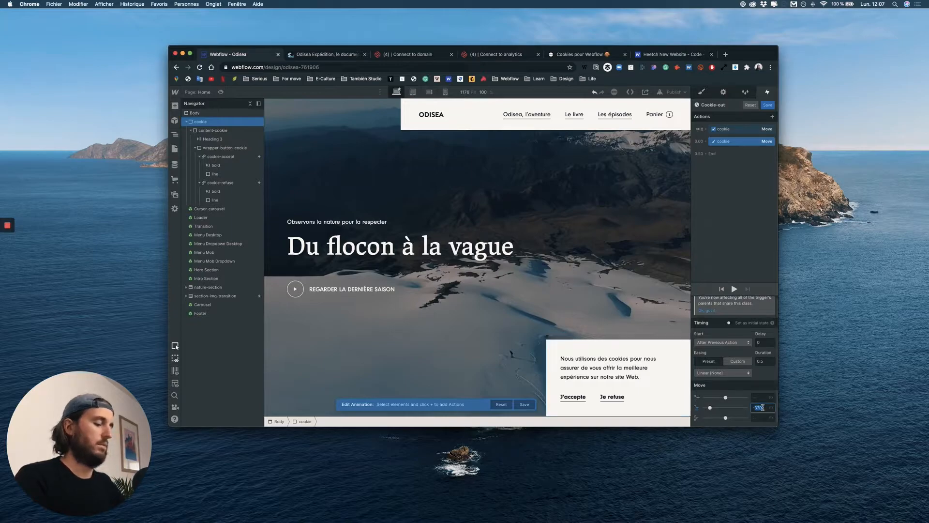
type("-400")
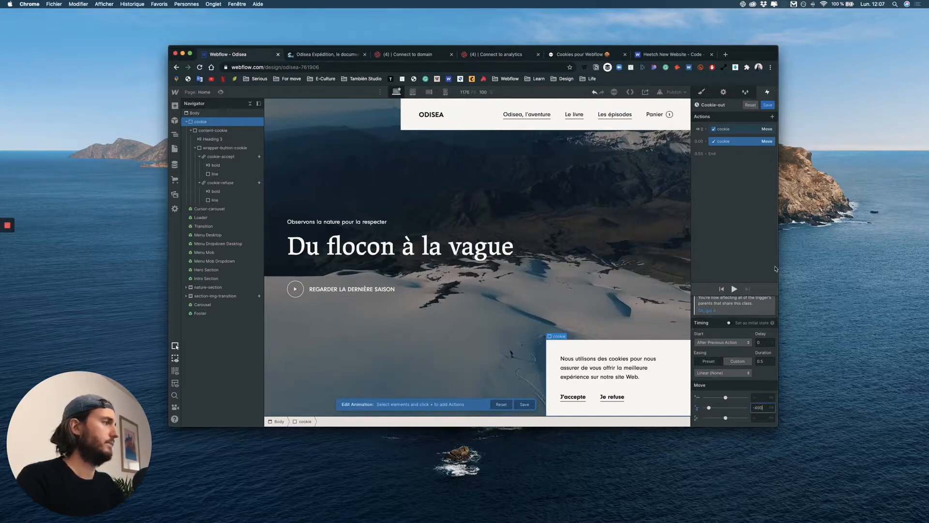
left_click(734, 289)
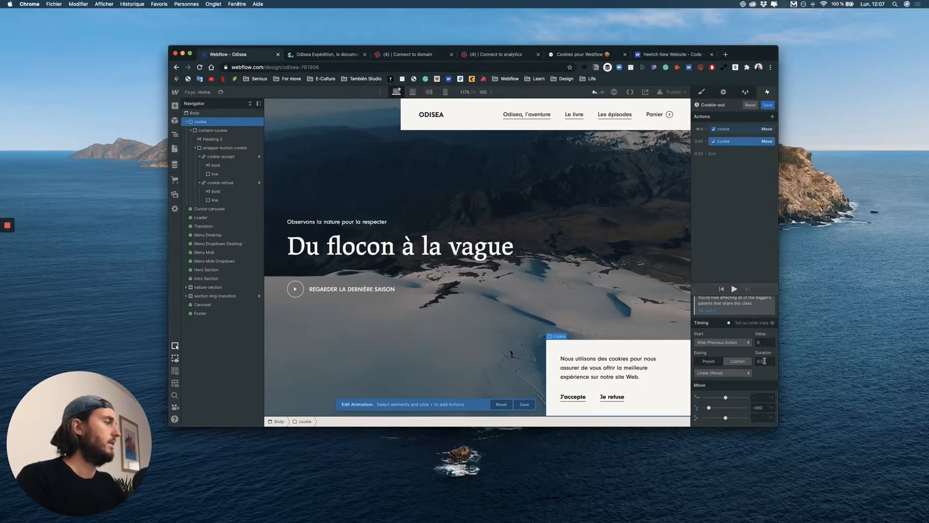
Step: Make the second Move action affect all elements with the cookie class and play the animation
scroll(749, 365, "up", 2)
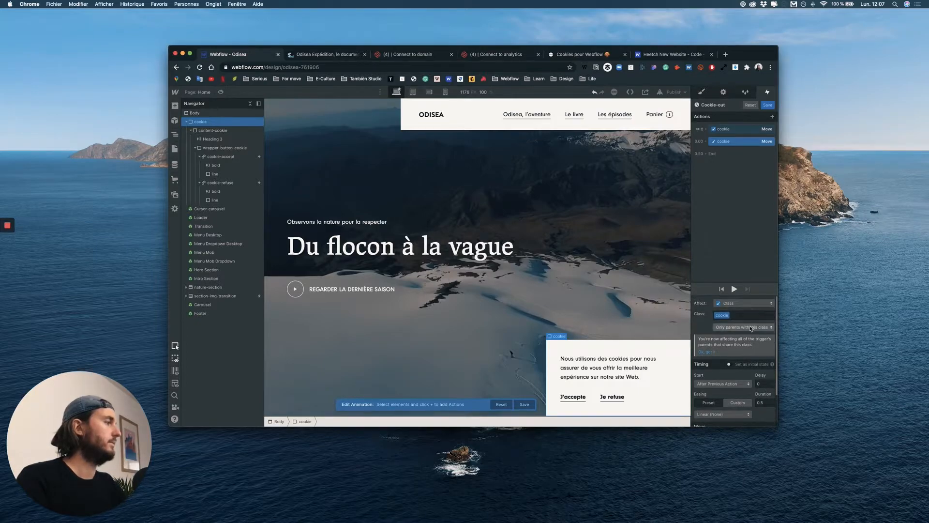
left_click(751, 328)
left_click(750, 307)
left_click(734, 289)
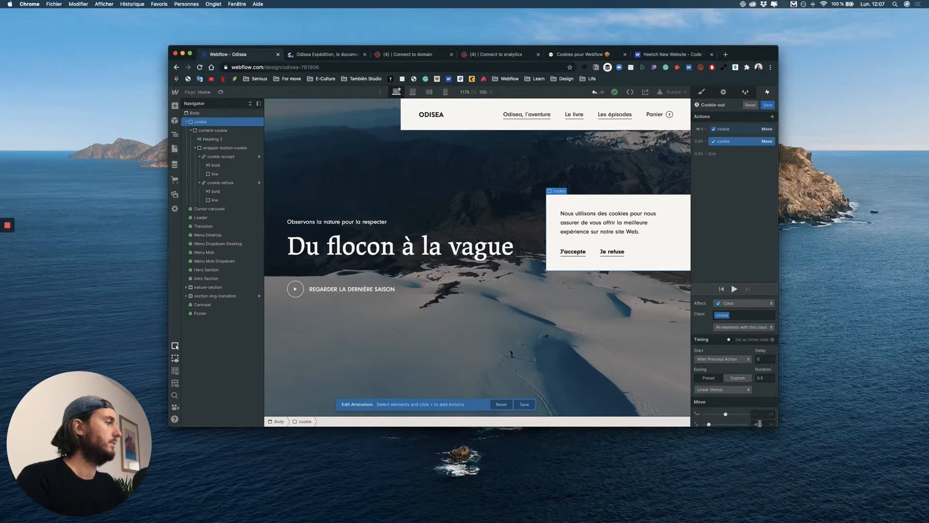
Step: Set the second Move action's vertical offset to 400 and play the animation
left_click(756, 423)
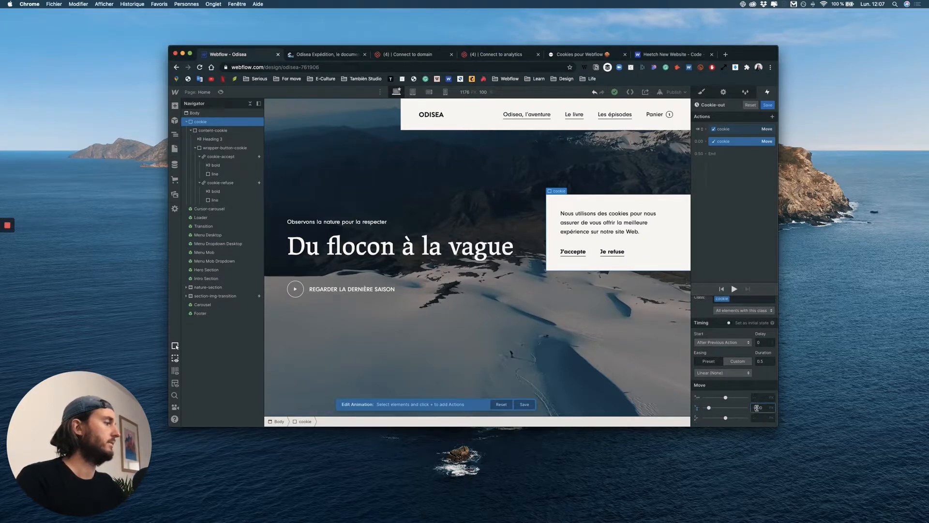
key("Return")
left_click(734, 289)
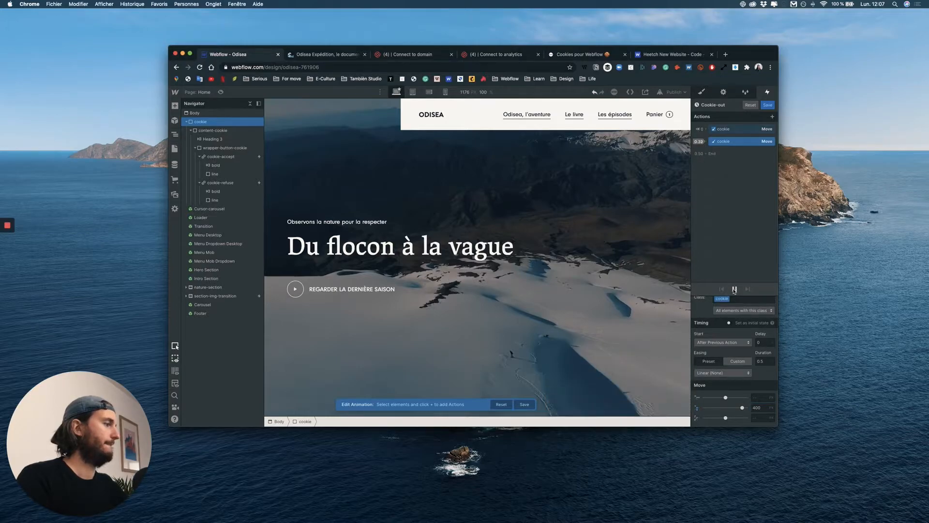
Step: Set the second Move action's easing to Ease In Out and play the animation again
left_click(723, 373)
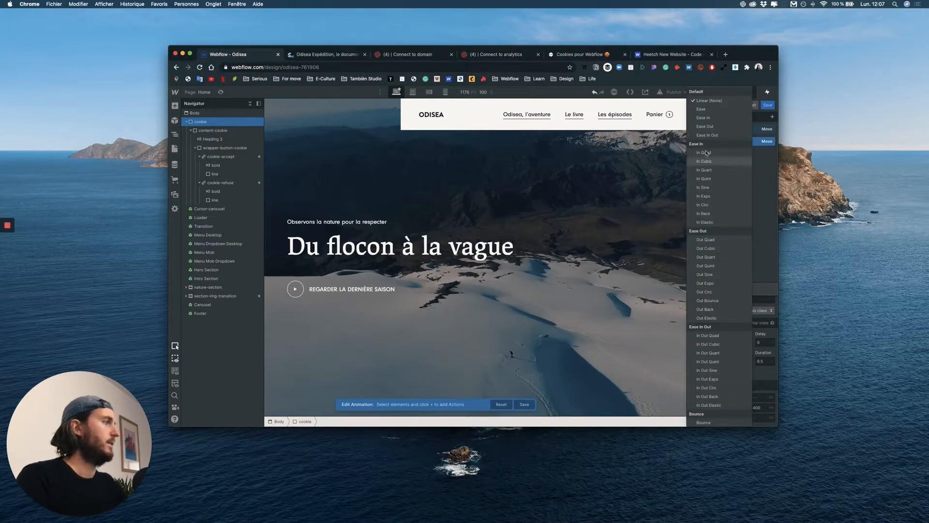
left_click(707, 135)
left_click(734, 289)
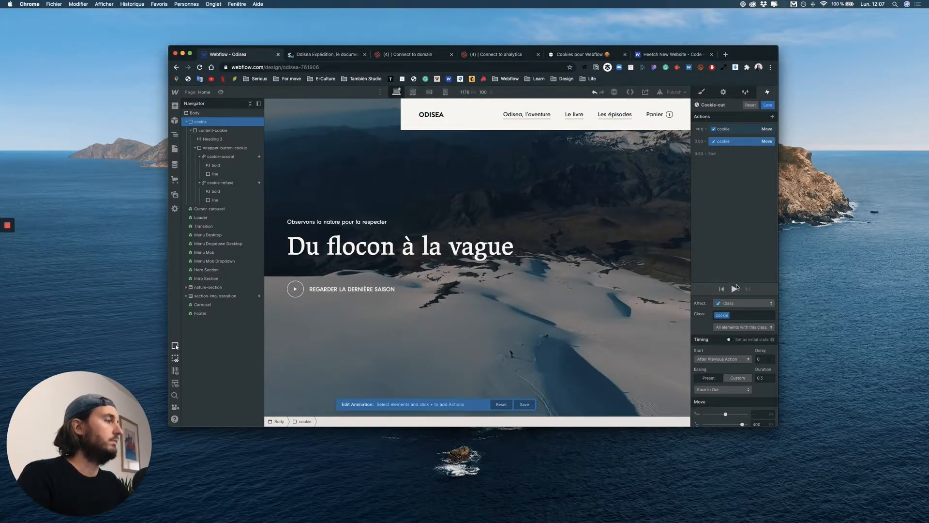
left_click(734, 289)
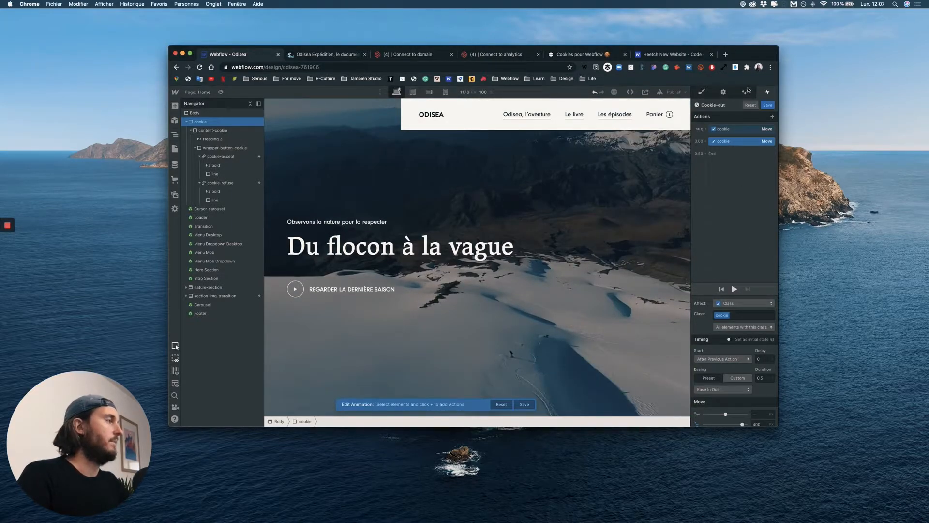
Step: Set the second Move action's duration to 0.7 and replay the Cookie-out animation
left_click(768, 107)
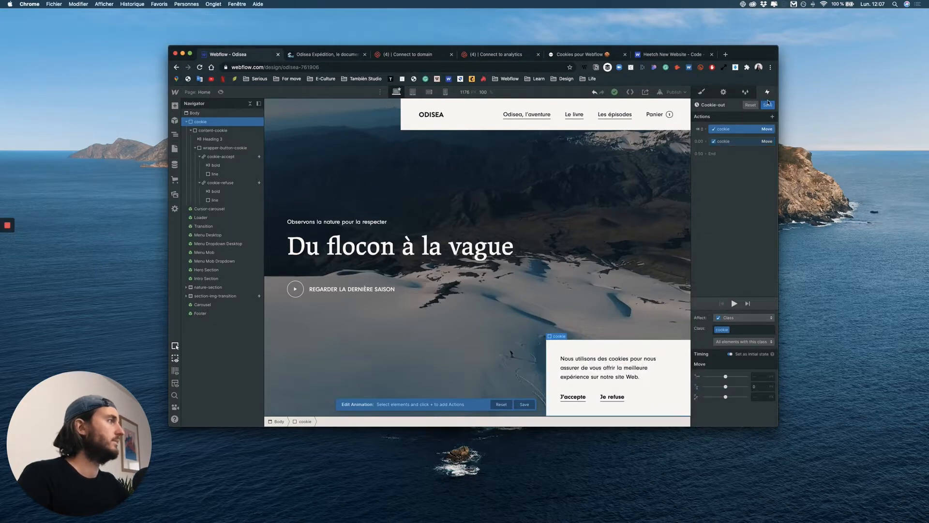
left_click(752, 142)
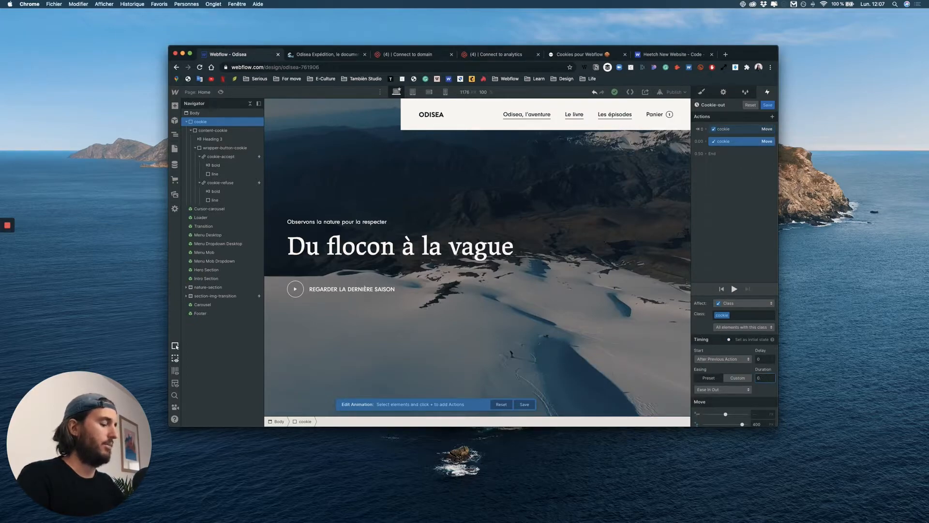
left_click(735, 290)
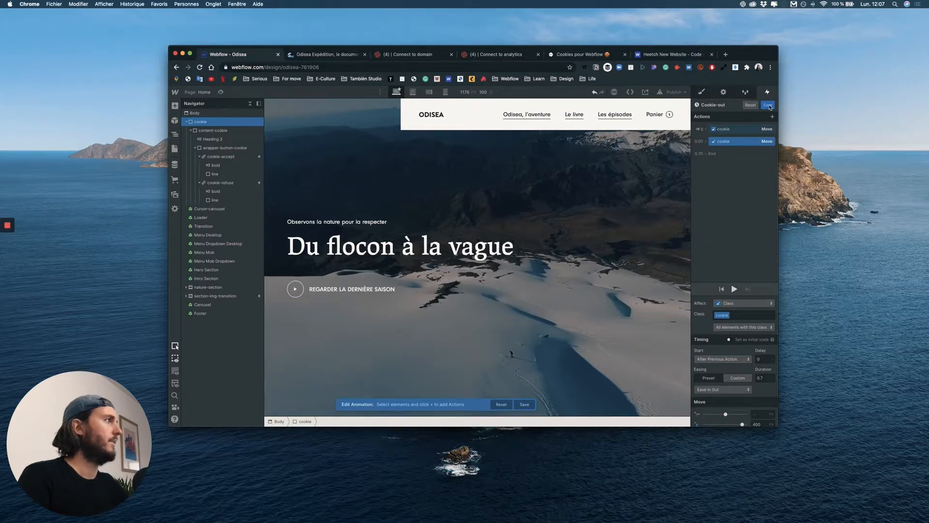
Step: Save the Cookie-out animation and add a mouse click trigger to the cookie-refuse button
left_click(769, 106)
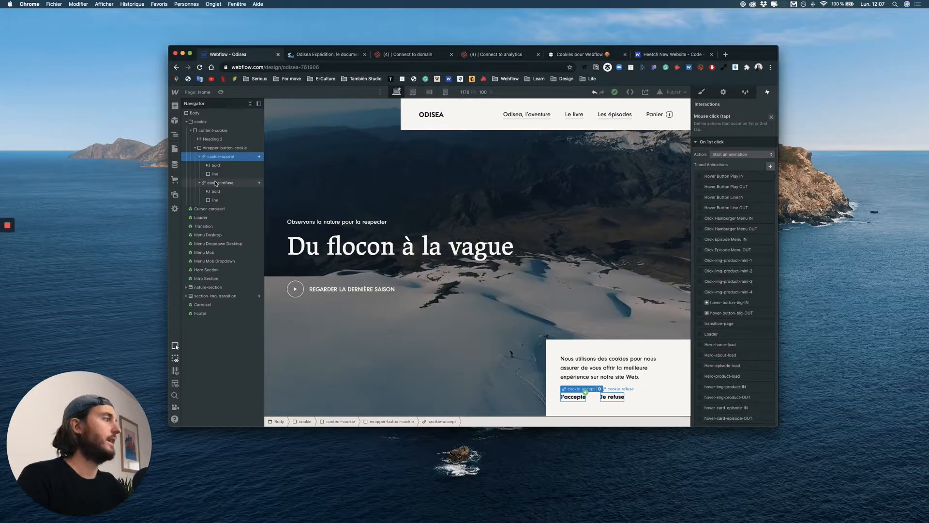
left_click(216, 183)
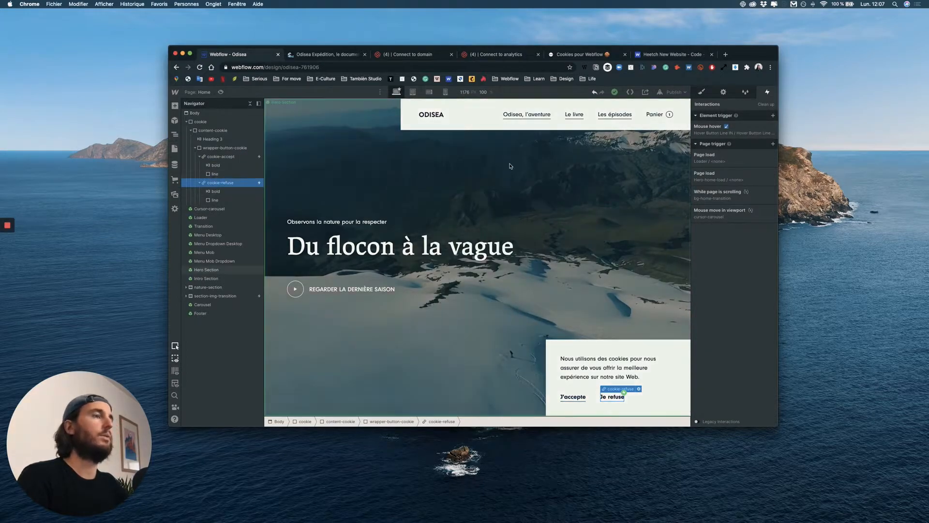
left_click(773, 116)
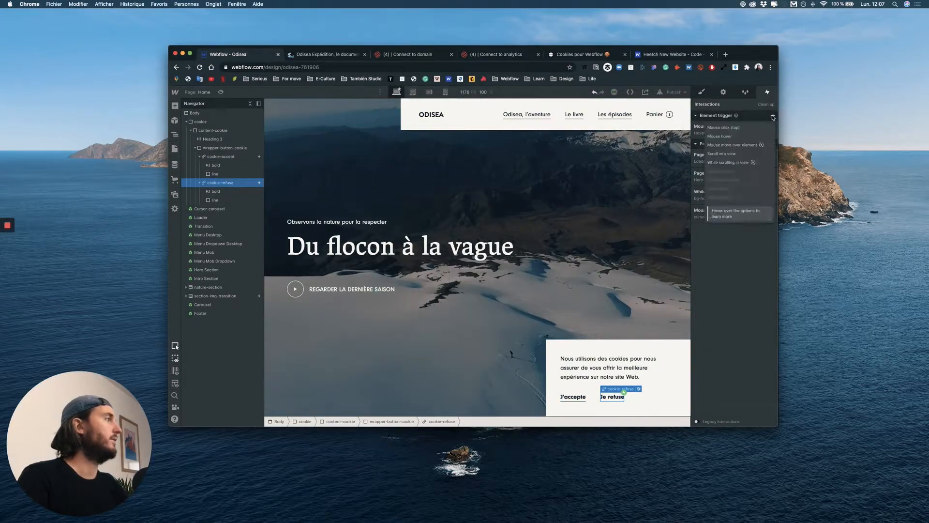
left_click(728, 128)
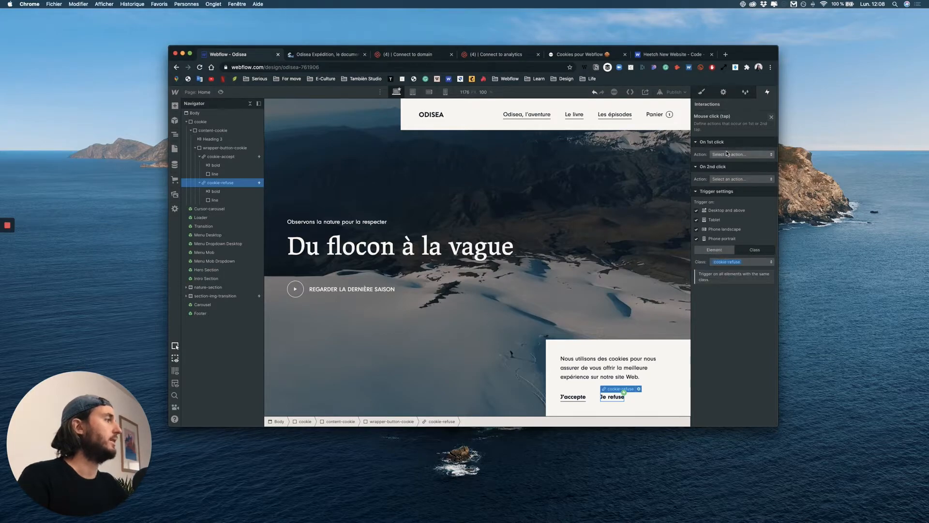
Step: Start the Cookie-out animation on the first click of cookie-refuse, preview it and close the trigger settings
left_click(727, 154)
left_click(728, 171)
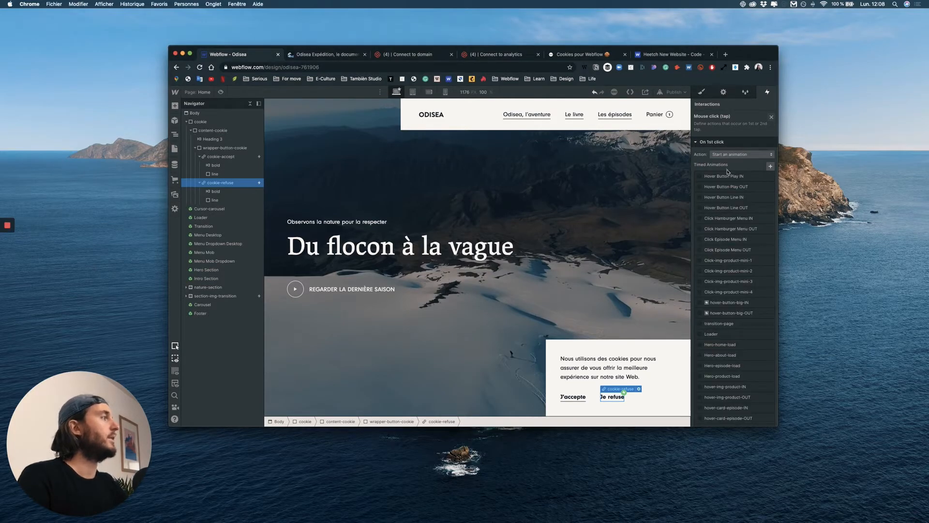
scroll(720, 373, "down", 5)
left_click(721, 286)
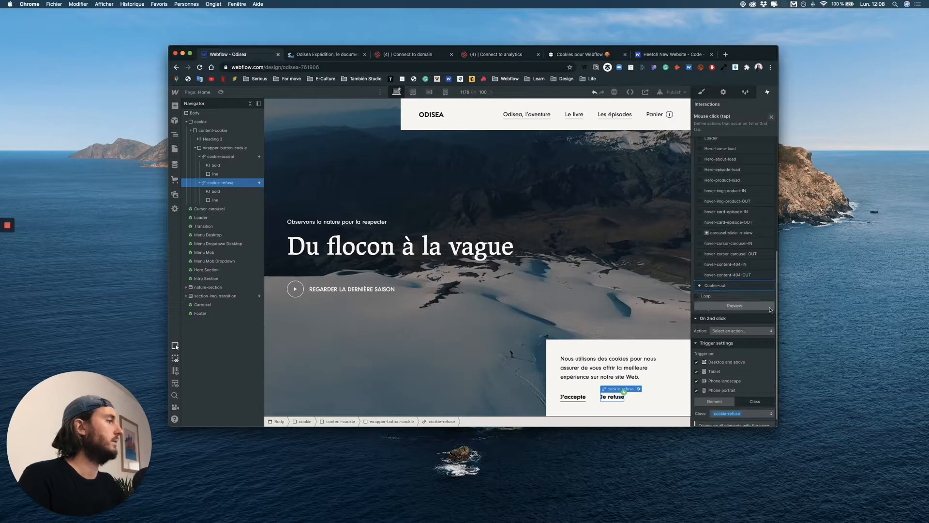
left_click(735, 305)
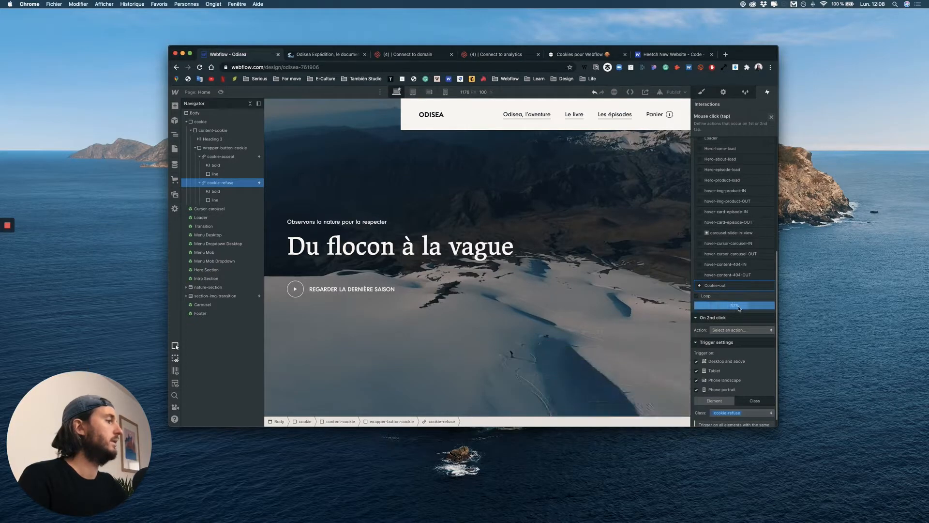
left_click(772, 117)
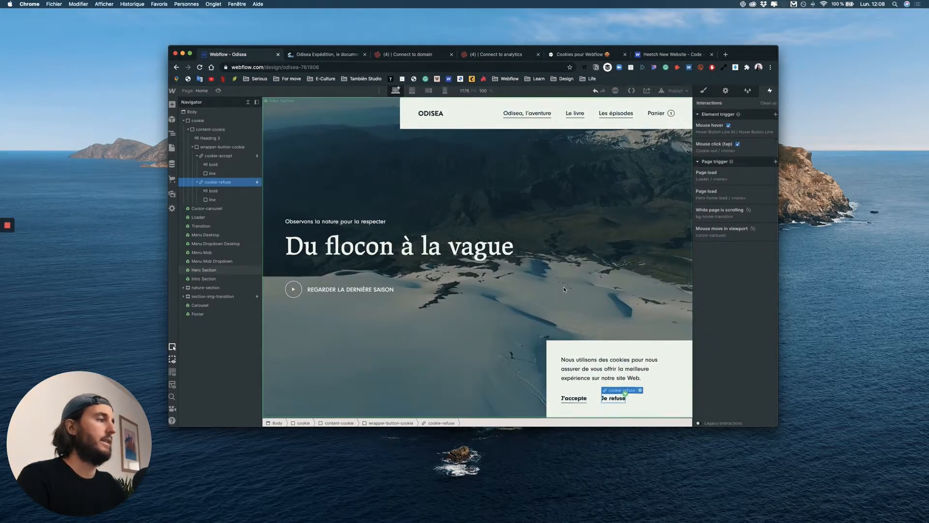
key("super+shift+p")
key("super+shift+p")
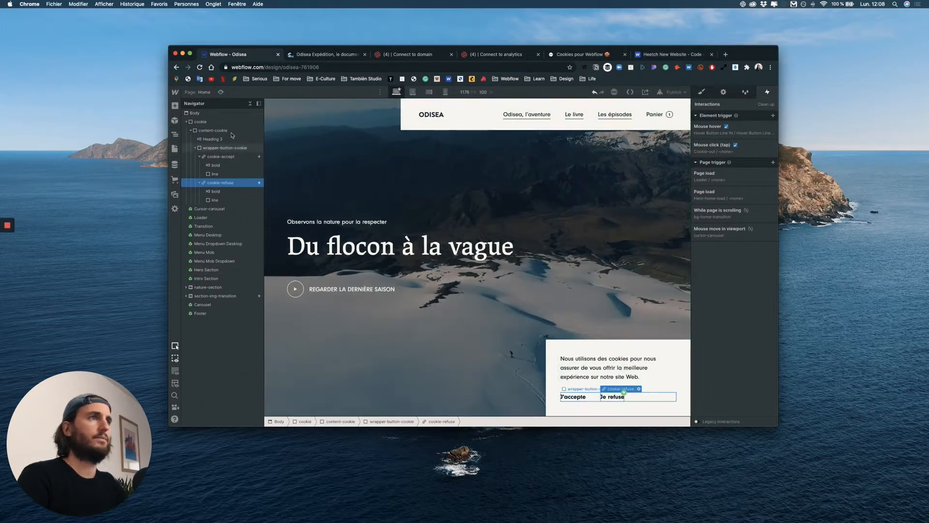
Step: Turn the whole cookie block into a symbol named Cookie
left_click(196, 123)
left_click(187, 122)
right_click(206, 122)
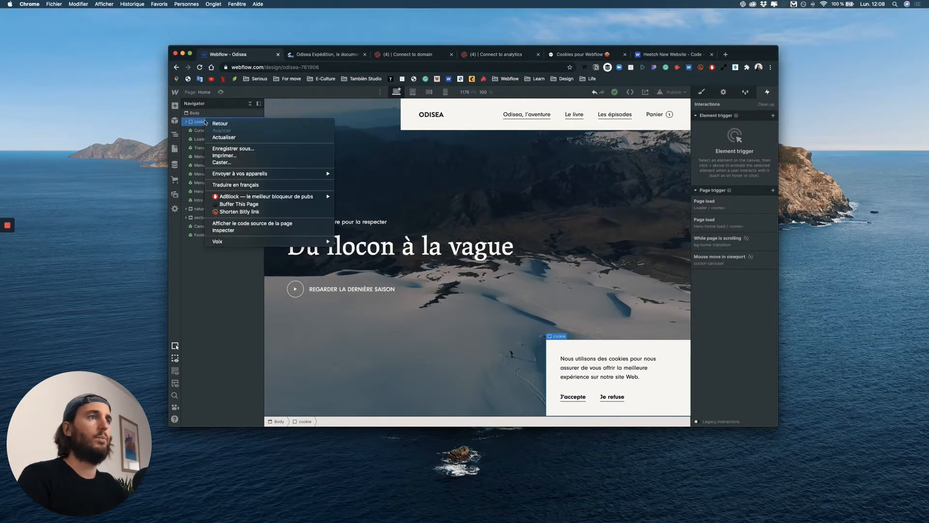
key("Escape")
left_click(175, 120)
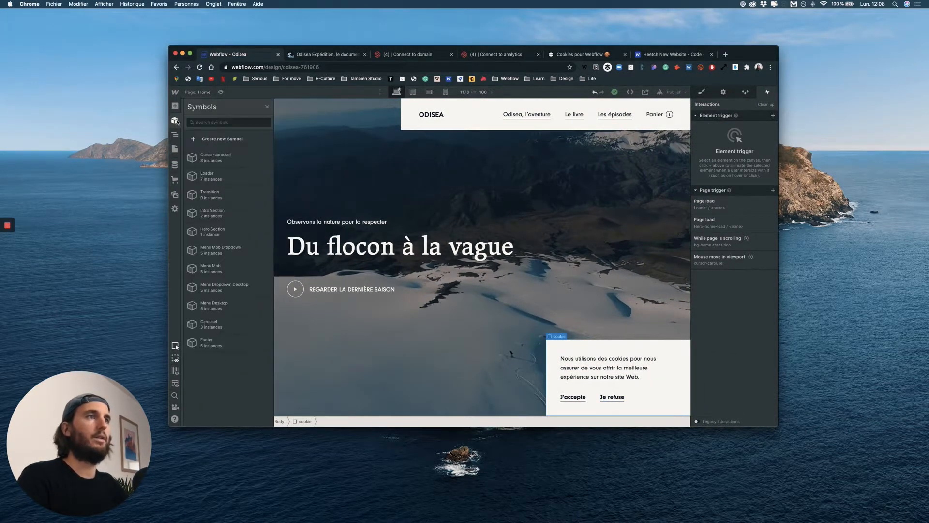
left_click(214, 143)
type("Cookie")
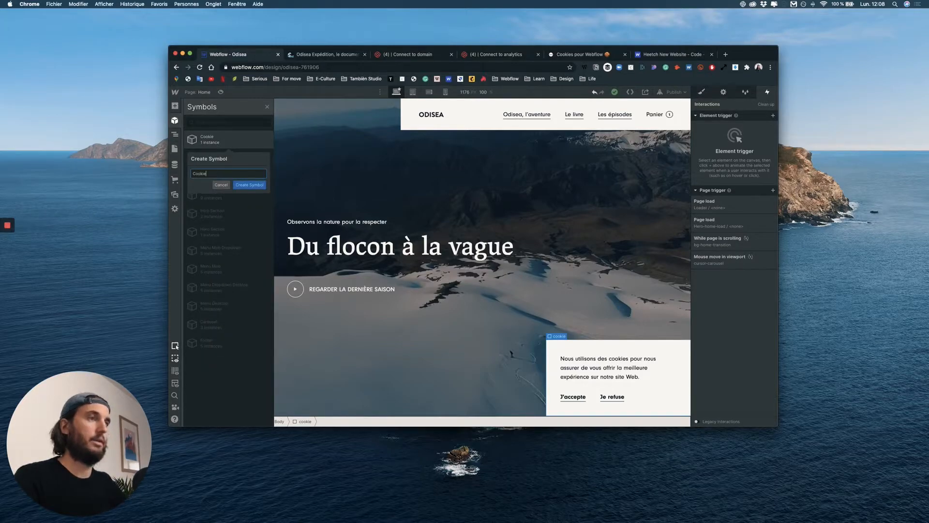
left_click(249, 185)
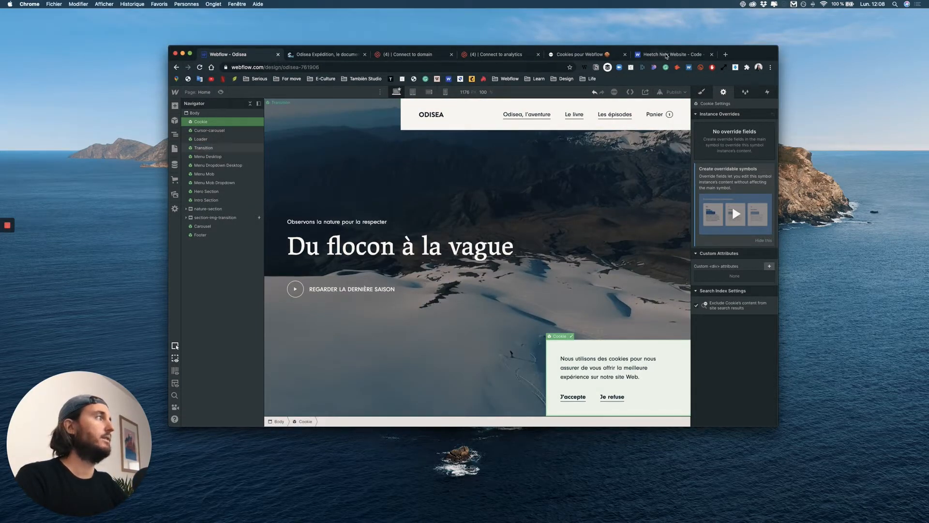
Step: Copy the js-cookie library tag and the cookieClosed script from the Heetch New Website project's footer code
left_click(666, 55)
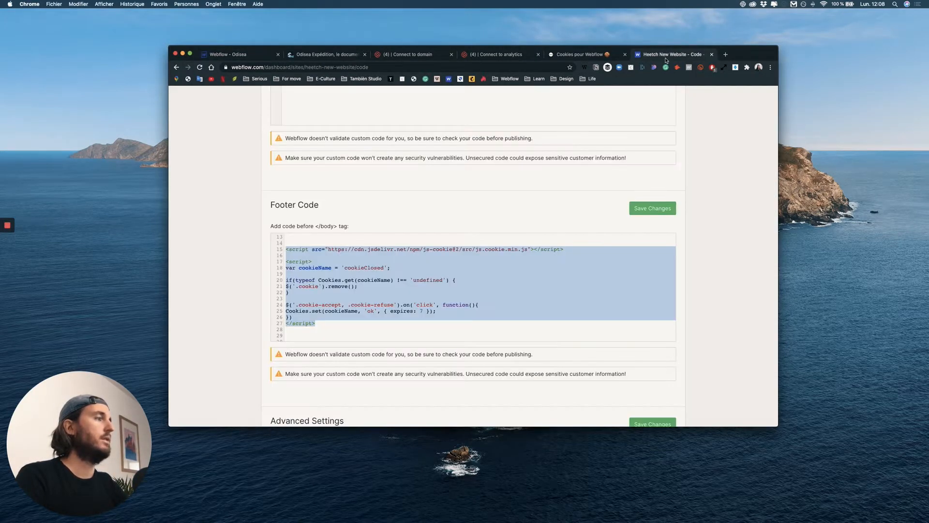
left_click(442, 285)
left_click_drag(334, 324, 263, 254)
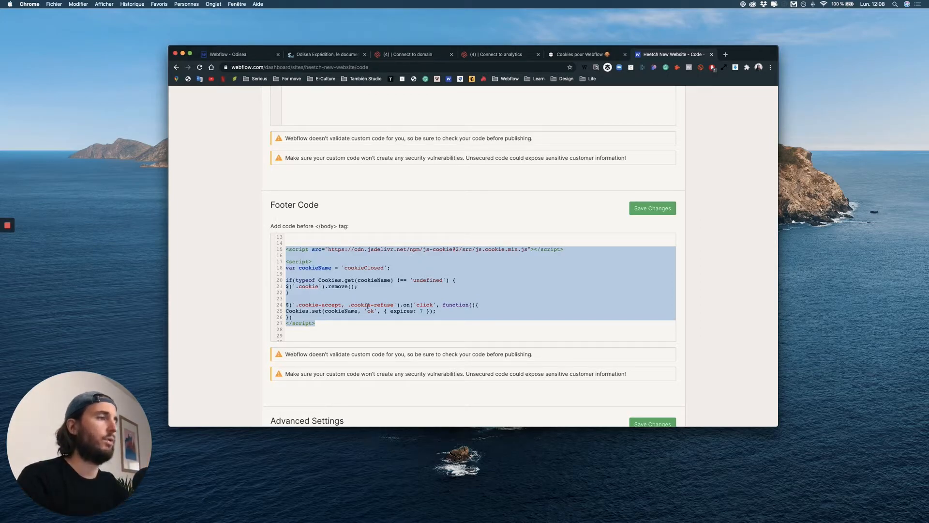
left_click_drag(334, 324, 273, 252)
key("super+c")
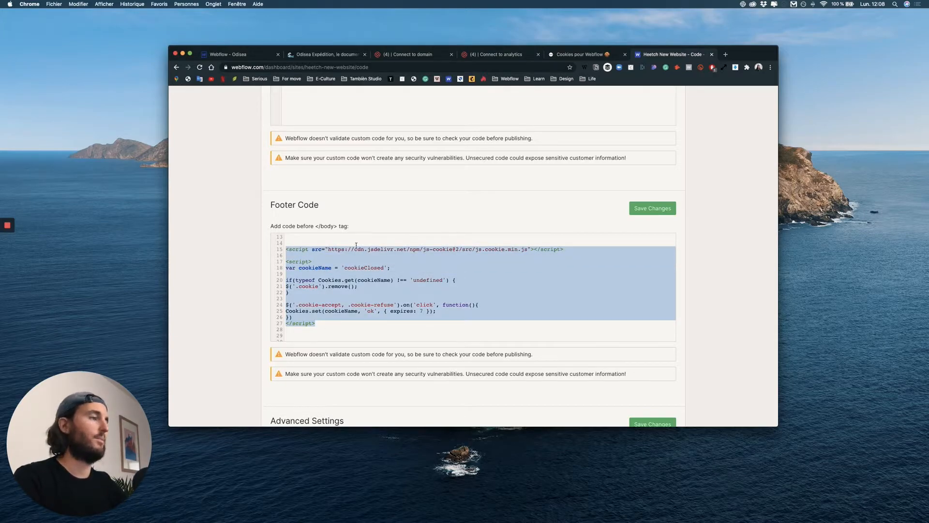
Step: Return to the Odisea project and open its custom code settings at the end of the footer code
left_click(242, 55)
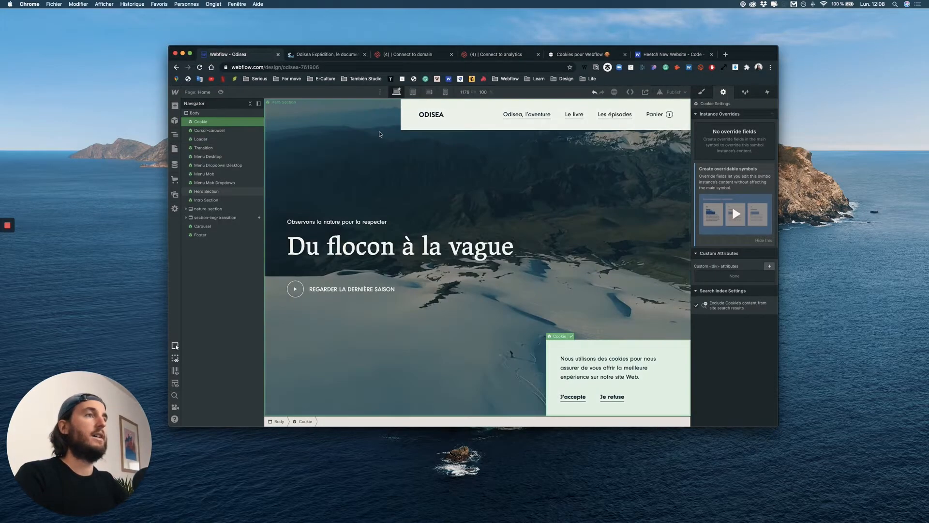
left_click(176, 150)
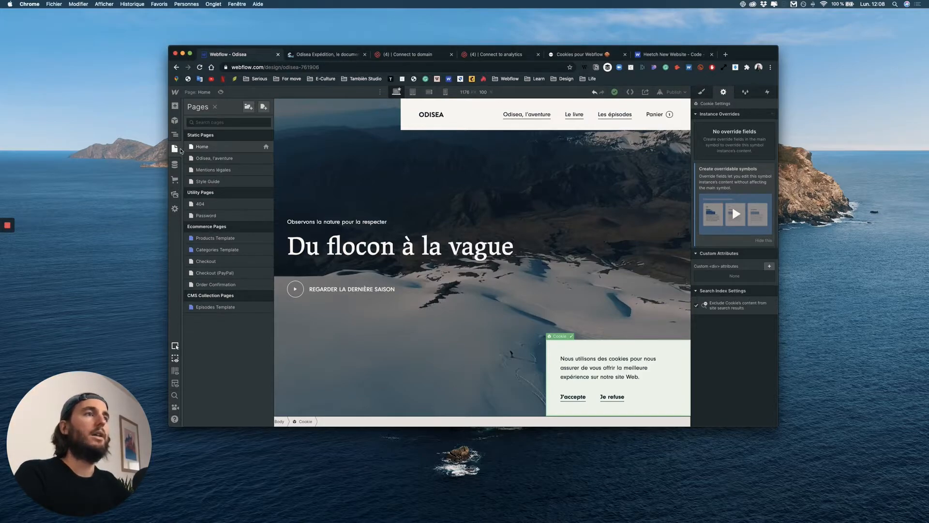
mouse_move(174, 92)
left_click(212, 110)
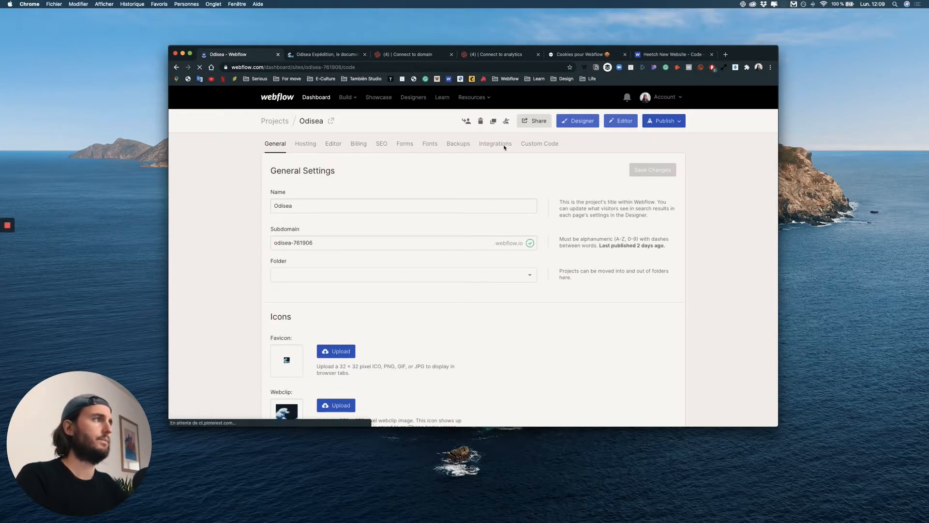
left_click(540, 144)
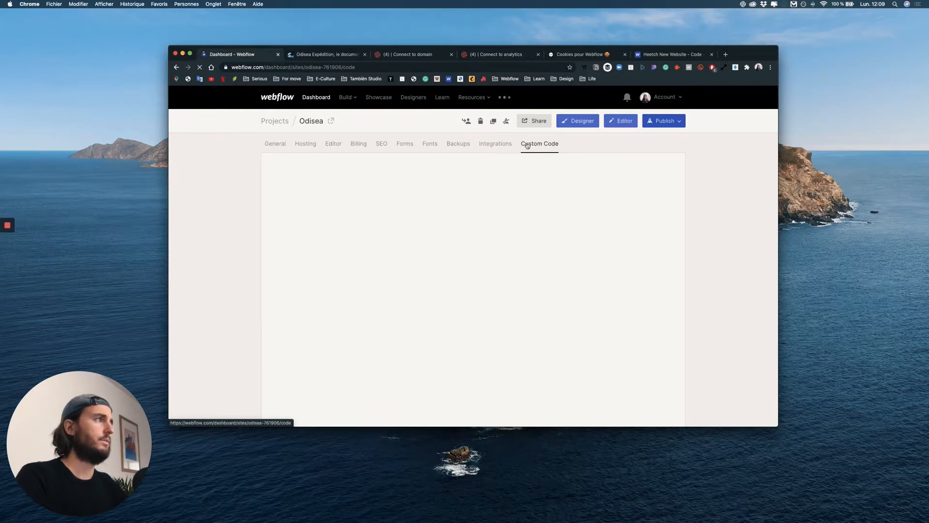
scroll(443, 233, "down", 8)
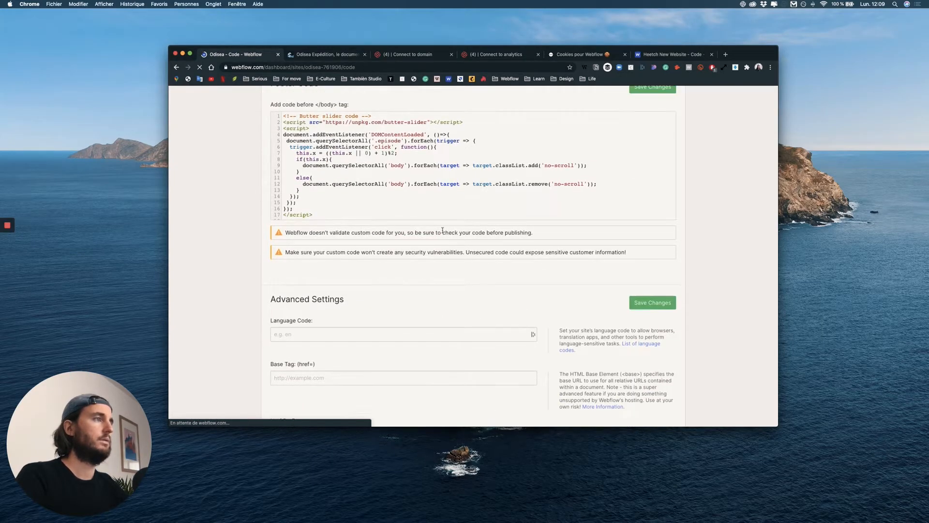
scroll(385, 301, "up", 5)
scroll(382, 305, "down", 2)
scroll(339, 339, "down", 8)
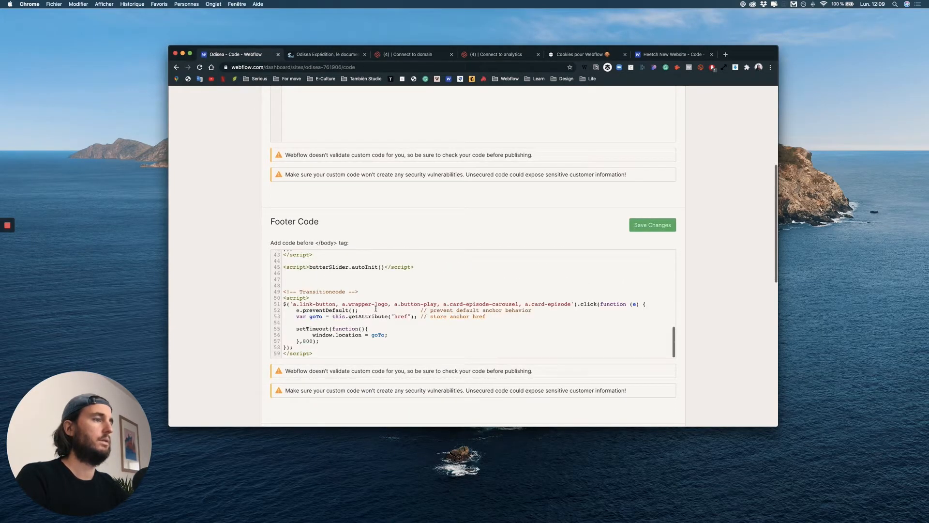
Step: Paste the copied cookie scripts below the Transitioncode script at the end of the footer code, after some blank lines
left_click(334, 352)
key("Return")
key("Return")
key("Return")
key("Return")
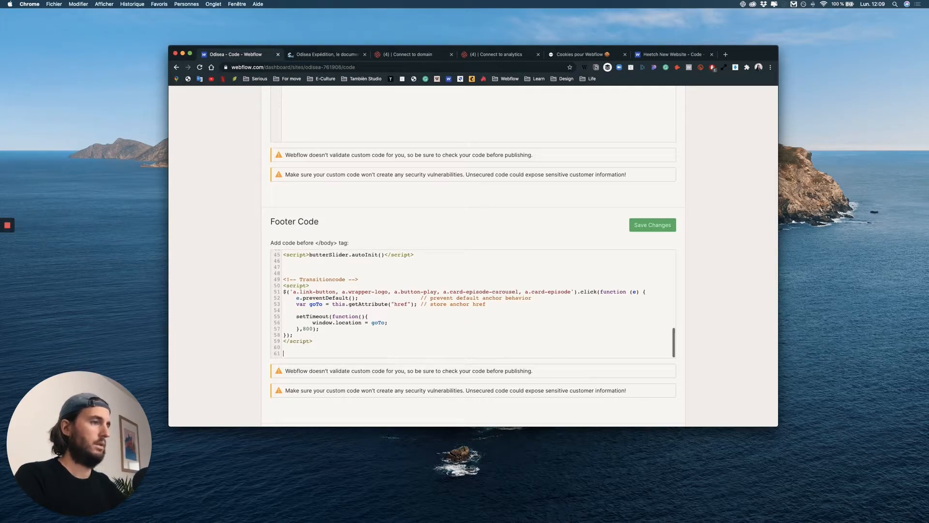
key("super+v")
Step: Label the pasted cookie scripts with the comment "<!-- Cookie timer -->" and add more blank lines below the transition script
scroll(366, 285, "up", 5)
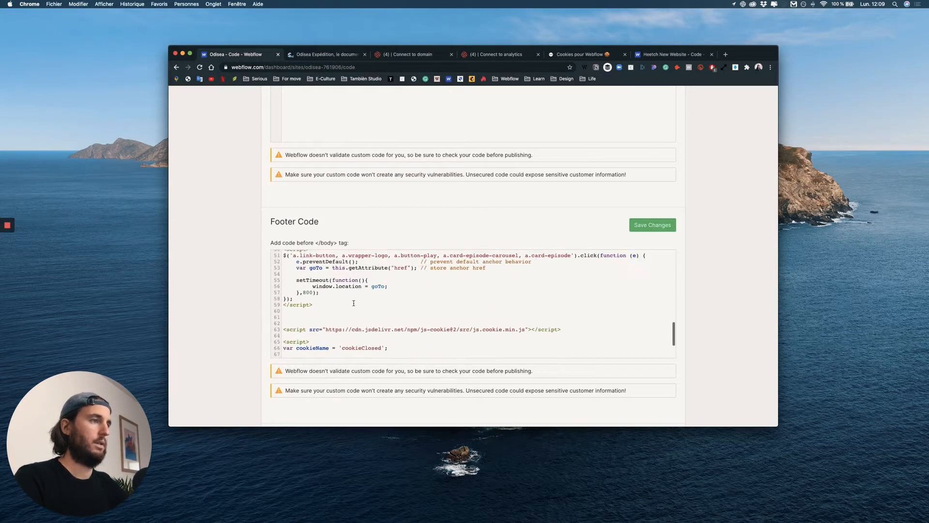
left_click_drag(359, 342, 283, 342)
key("super+c")
scroll(348, 311, "down", 10)
left_click(317, 298)
key("super+v")
double_click(326, 298)
type("Coo")
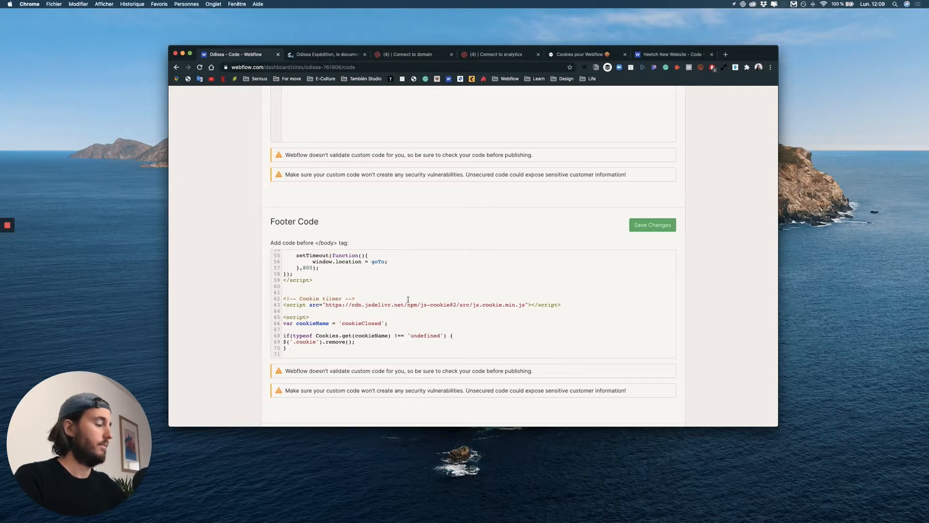
key("super+v")
left_click(316, 261)
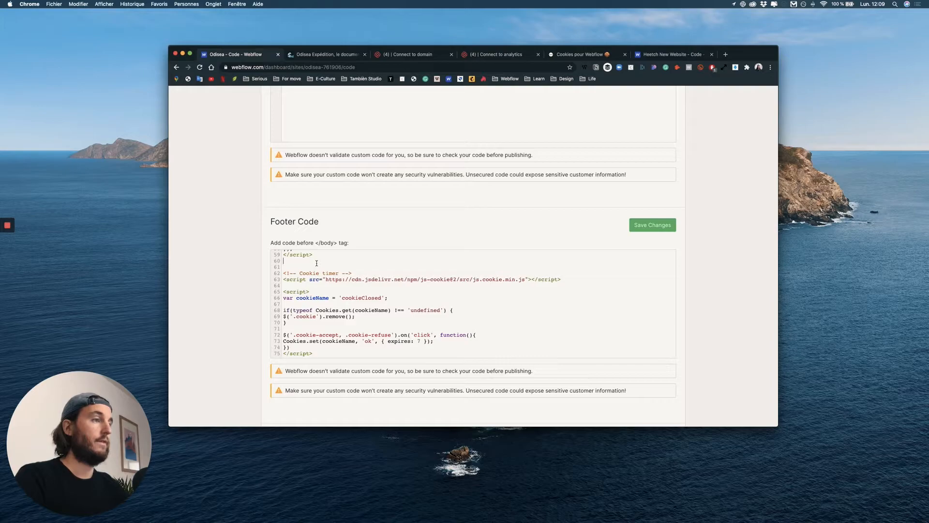
key("Return")
scroll(317, 265, "down", 1)
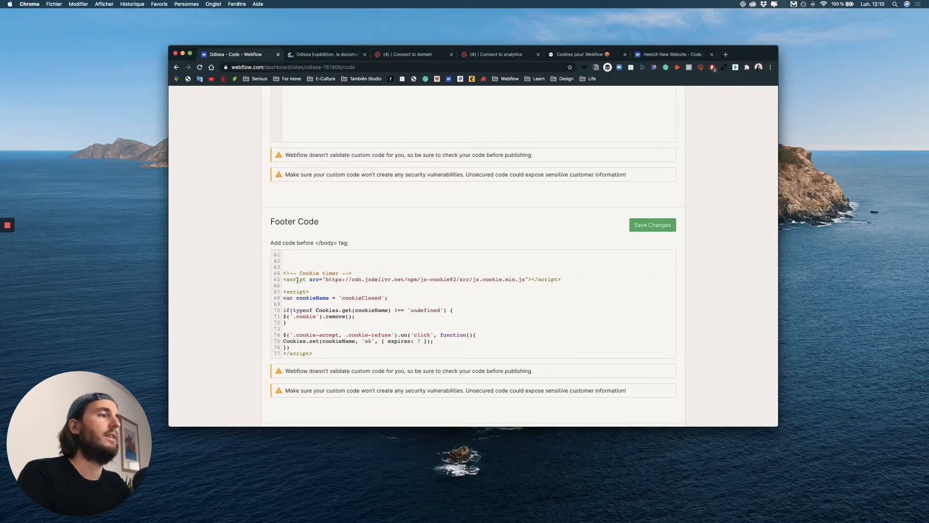
Step: Examine the js-cookie library URL and the cookieName variable in the Cookie timer code
left_click_drag(322, 280, 476, 279)
left_click(517, 278)
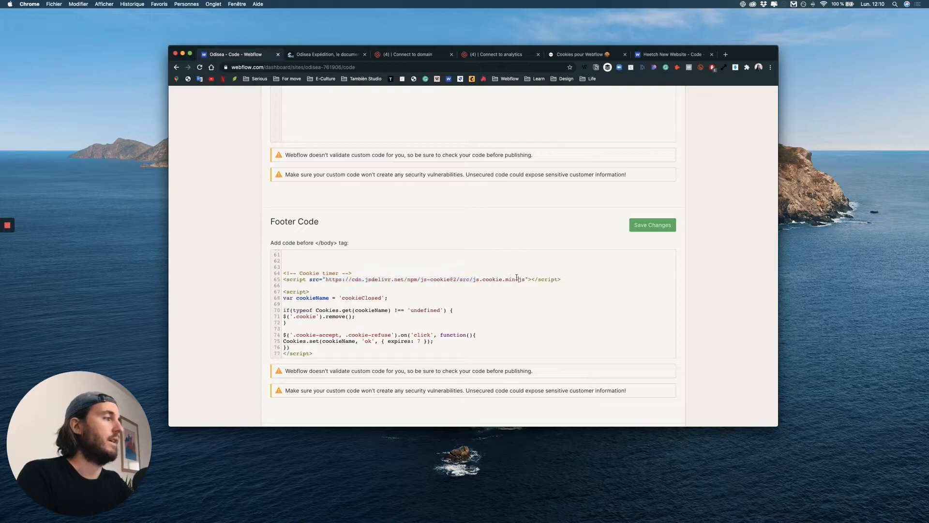
double_click(312, 298)
left_click(363, 299)
left_click_drag(342, 297, 381, 298)
left_click(366, 297)
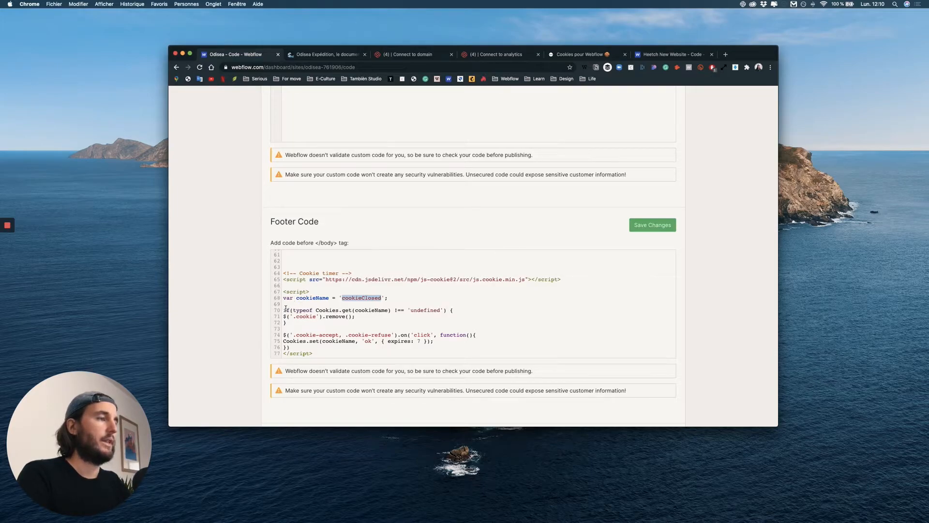
Step: Examine the condition that removes the .cookie element and the click handler for .cookie-accept and .cookie-refuse
left_click(309, 315)
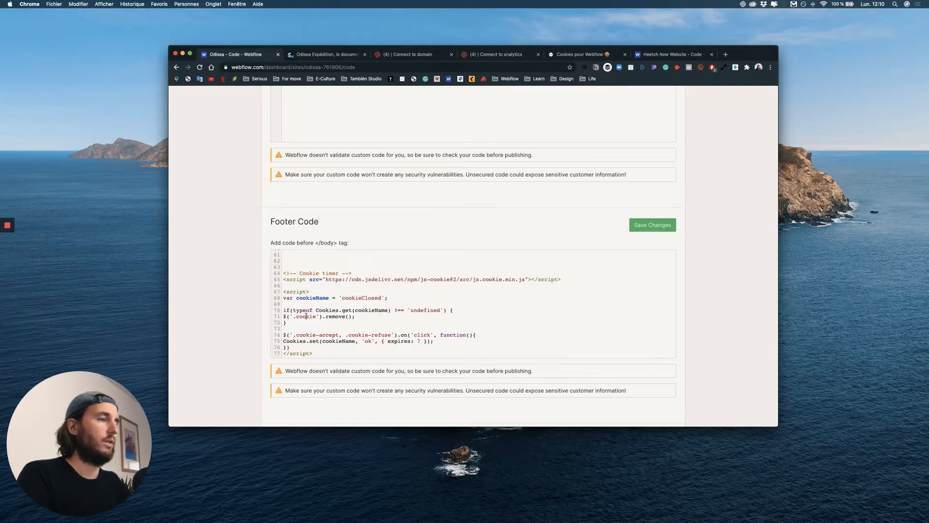
double_click(304, 316)
left_click(304, 316)
left_click(310, 316)
double_click(311, 317)
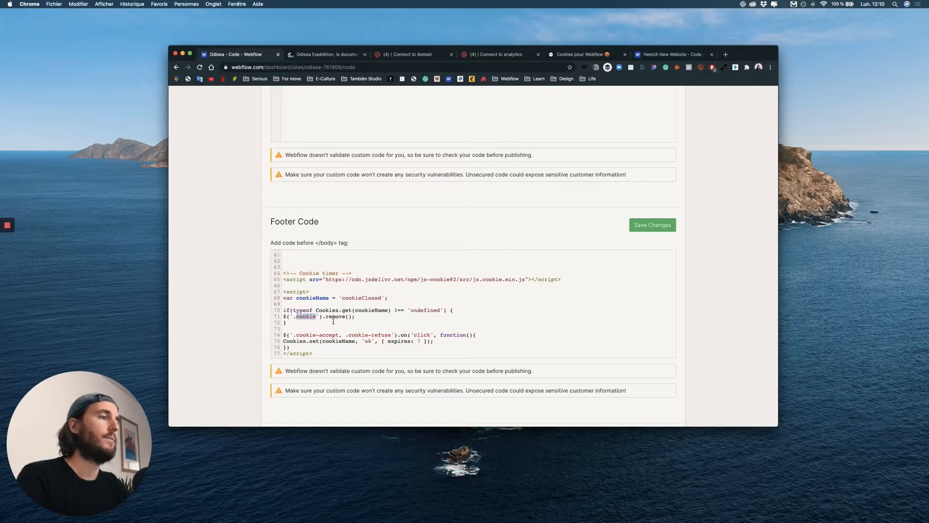
scroll(333, 321, "down", 1)
left_click(296, 323)
left_click_drag(296, 323, 391, 324)
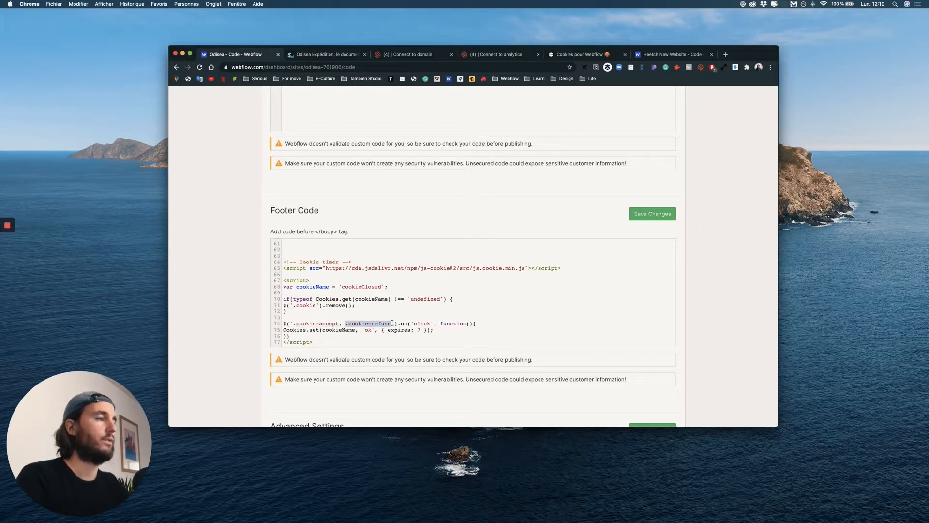
left_click(425, 324)
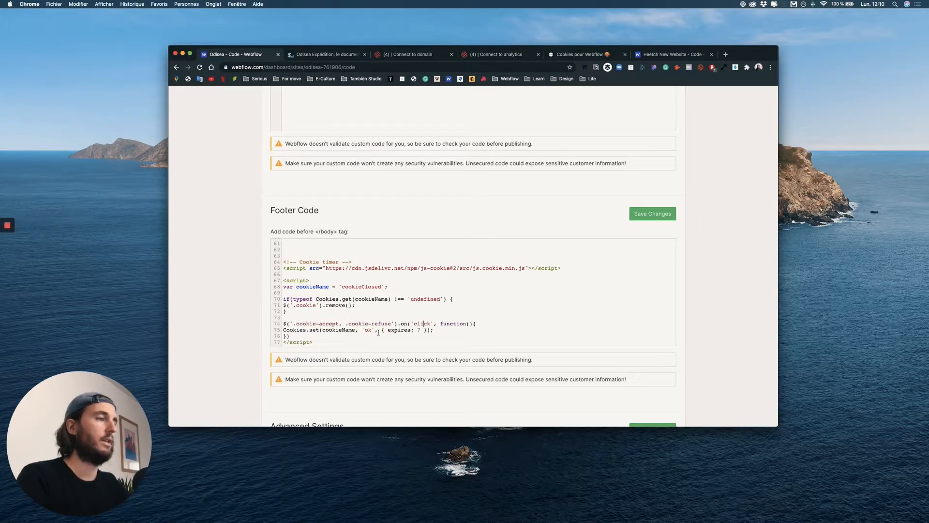
scroll(379, 332, "down", 1)
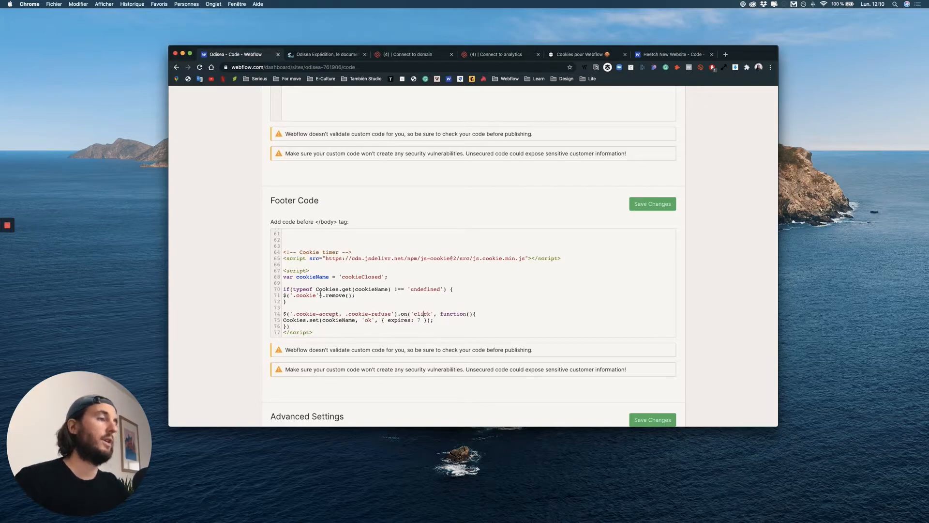
triple_click(331, 295)
double_click(333, 295)
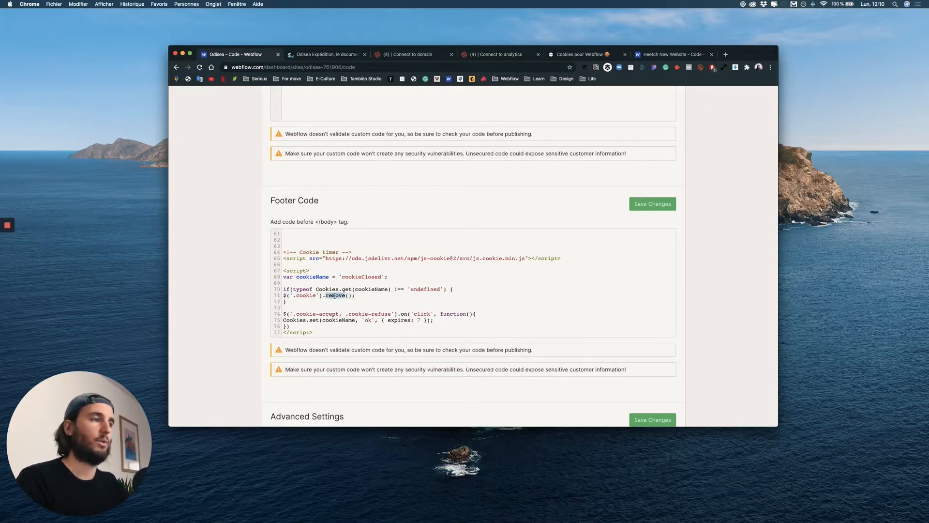
Step: Set the expires value in the Cookies.set line of the Cookie timer script to 31
double_click(313, 296)
left_click(391, 320)
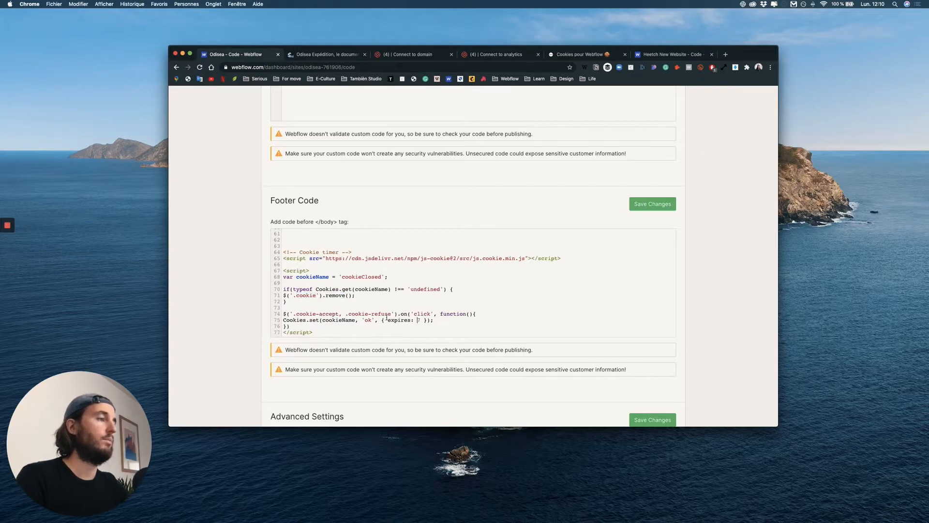
left_click(420, 320)
key("BackSpace")
type("45")
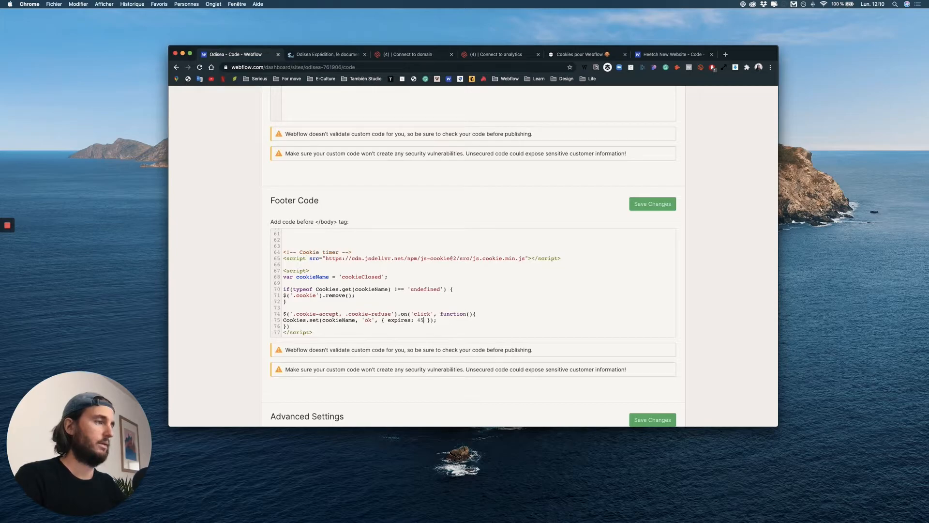
key("BackSpace")
key("BackSpace")
type("31")
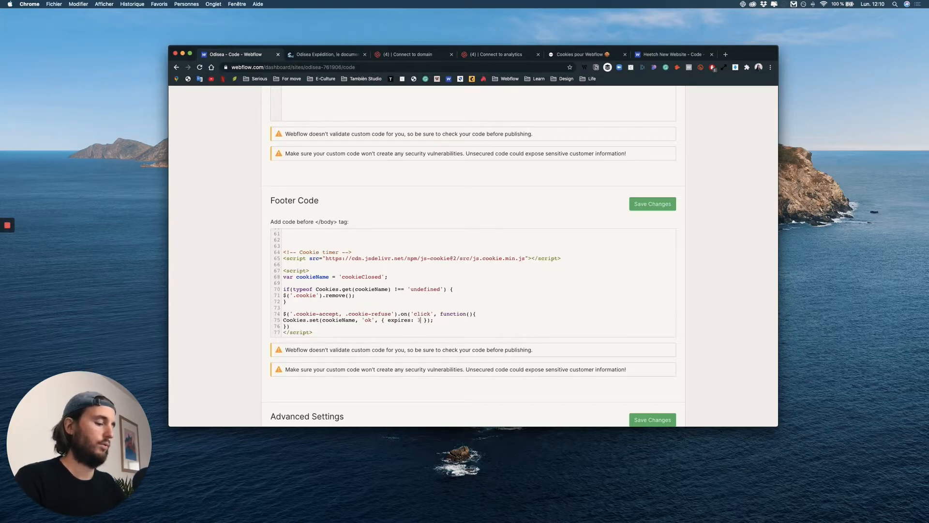
scroll(346, 288, "down", 1)
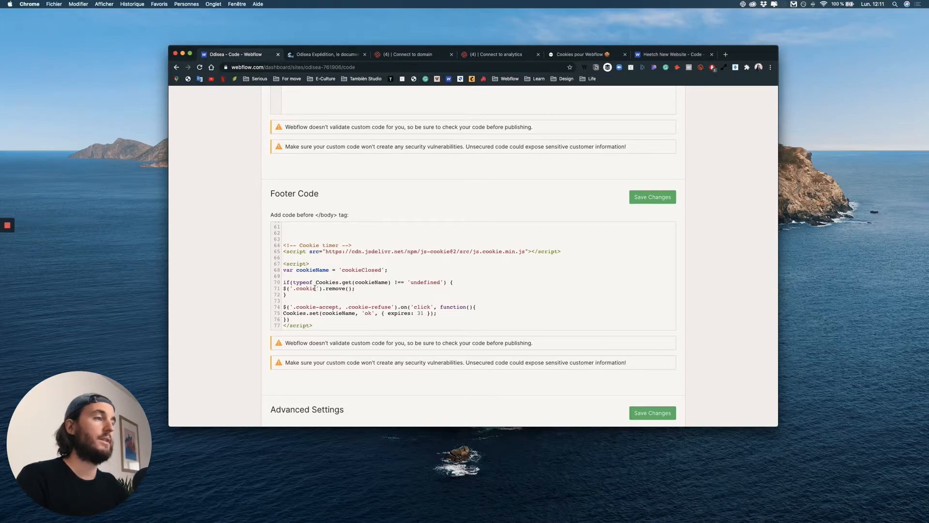
Step: Check the .cookie and .cookie-refuse class names and the expires value in the Cookie timer script
double_click(314, 288)
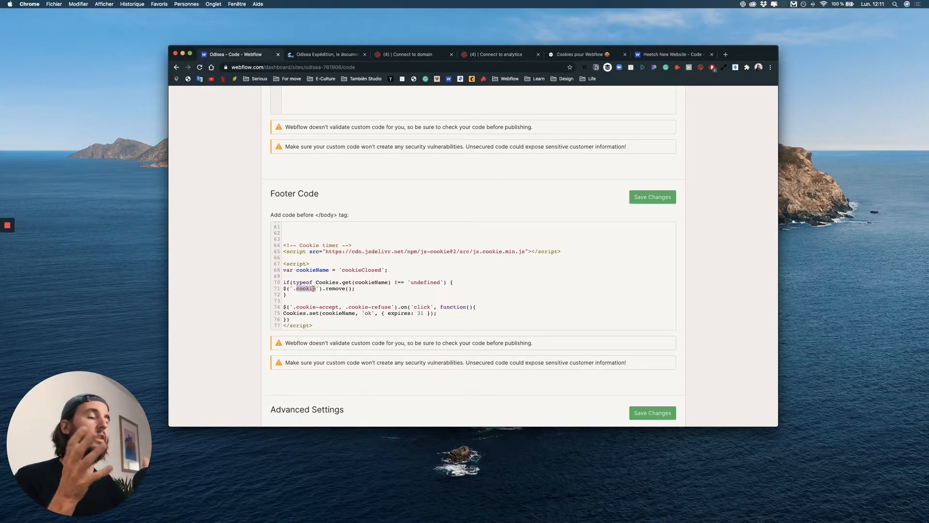
left_click(335, 307)
left_click_drag(342, 307, 394, 307)
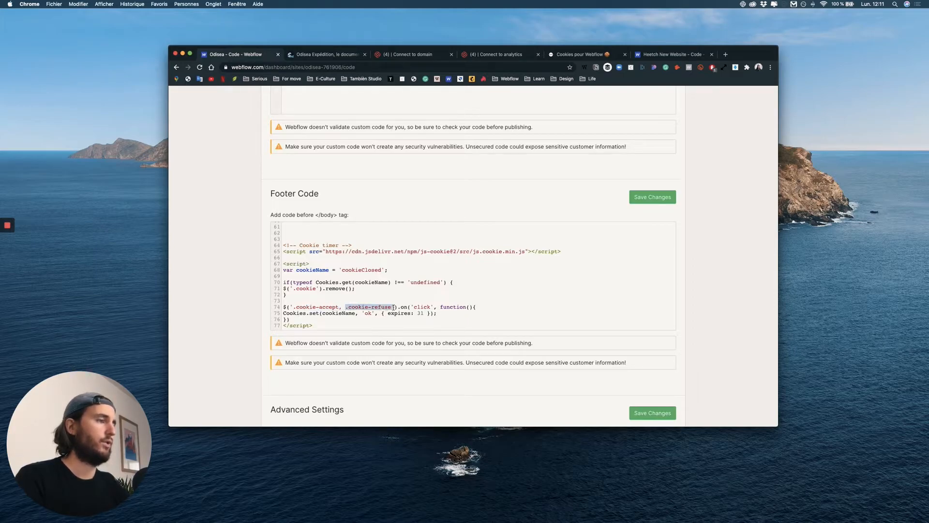
left_click(420, 314)
double_click(420, 313)
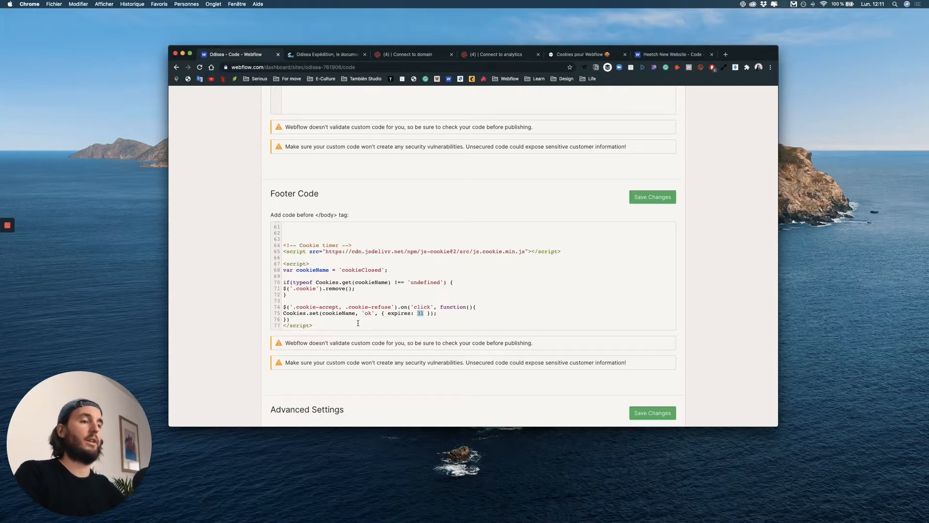
left_click(657, 201)
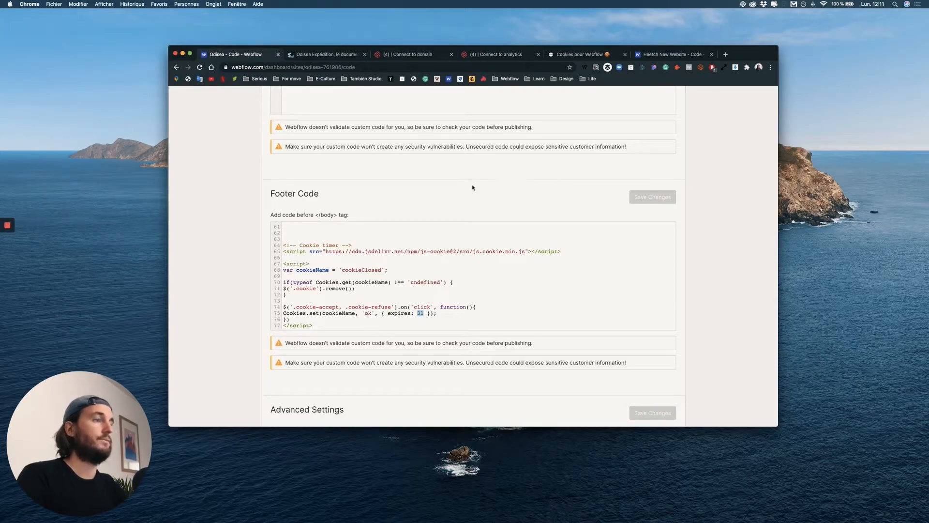
scroll(620, 152, "up", 10)
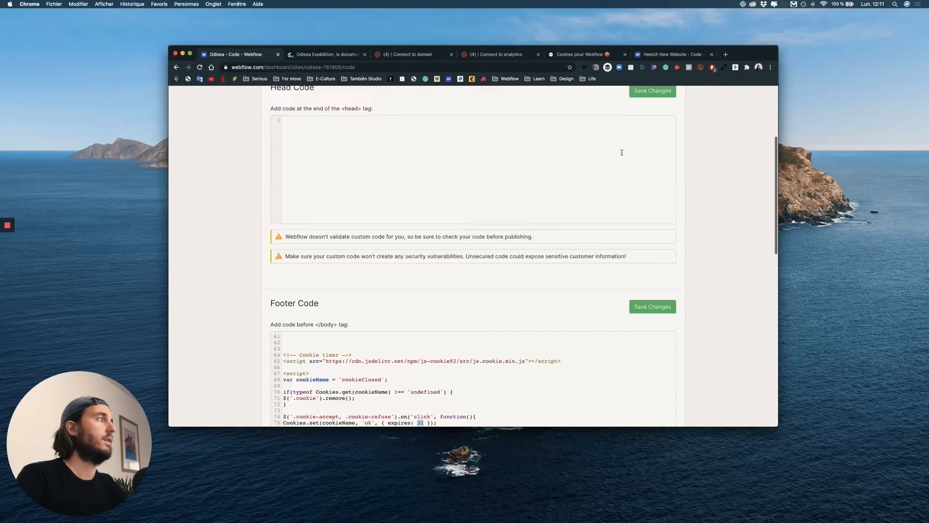
left_click(663, 121)
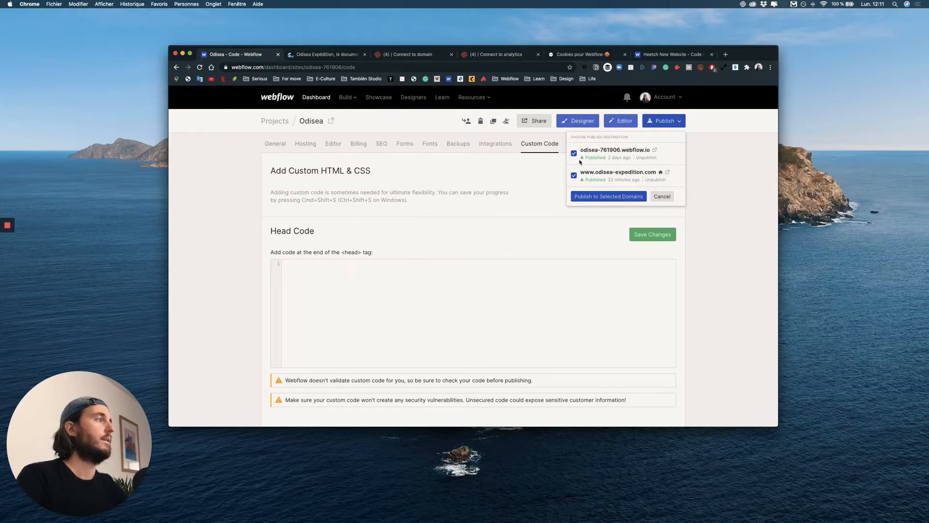
left_click(575, 153)
left_click(600, 196)
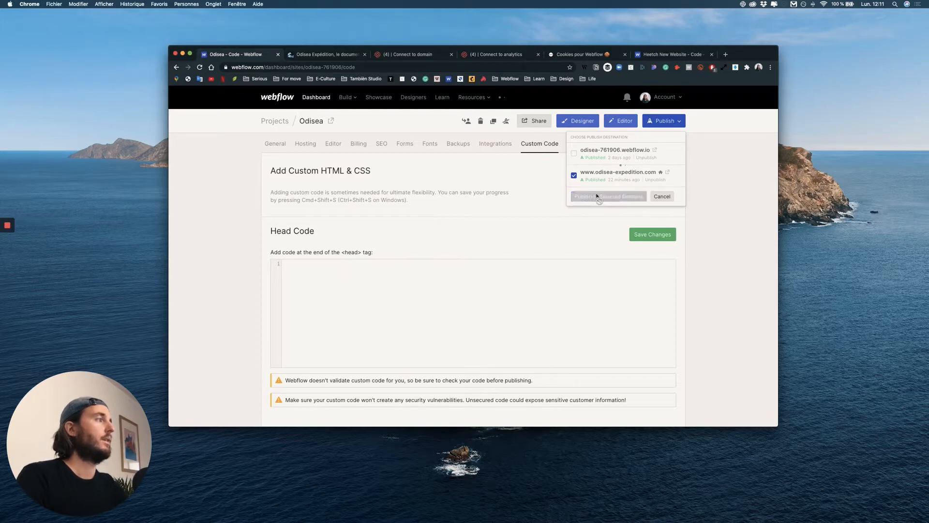
Step: Reload the live Odisea site and accept the cookies in the banner to test it
left_click(324, 54)
key("Return")
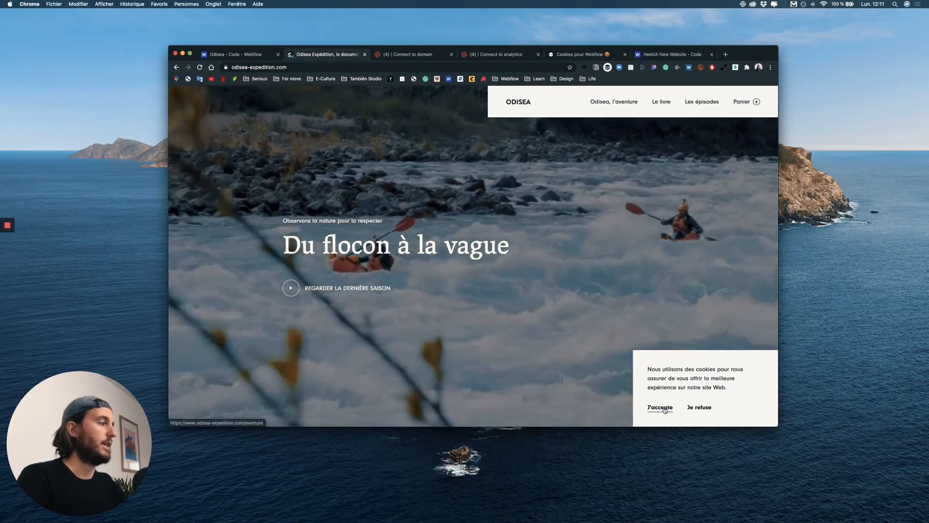
left_click(660, 407)
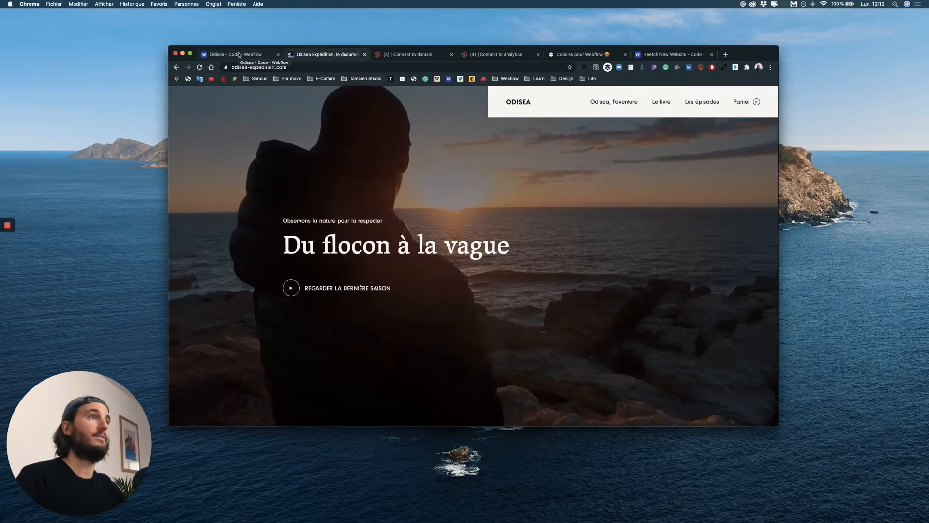
Step: Back in the project's footer code, copy the "<!-- Cookie timer -->" comment below the last closing script tag, after blank lines
left_click(239, 55)
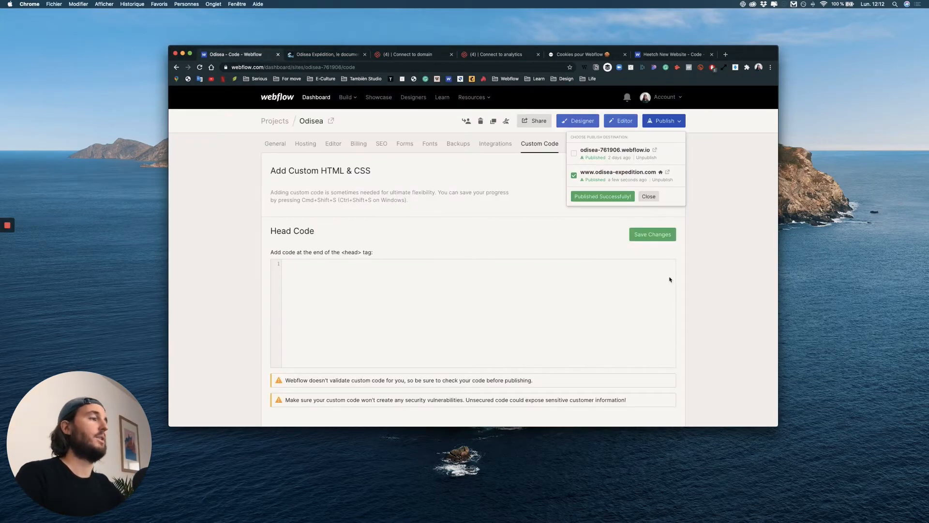
scroll(413, 234, "down", 10)
scroll(414, 233, "up", 3)
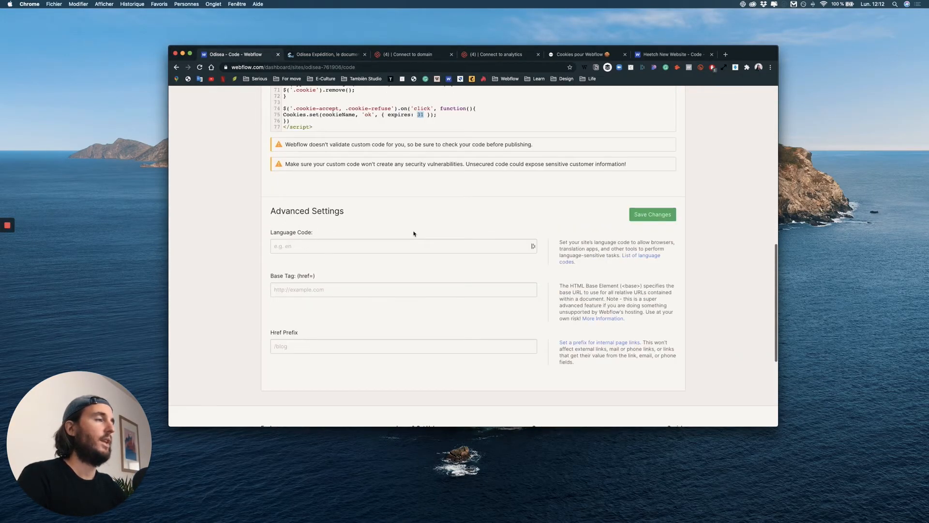
scroll(414, 234, "up", 1)
left_click(368, 254)
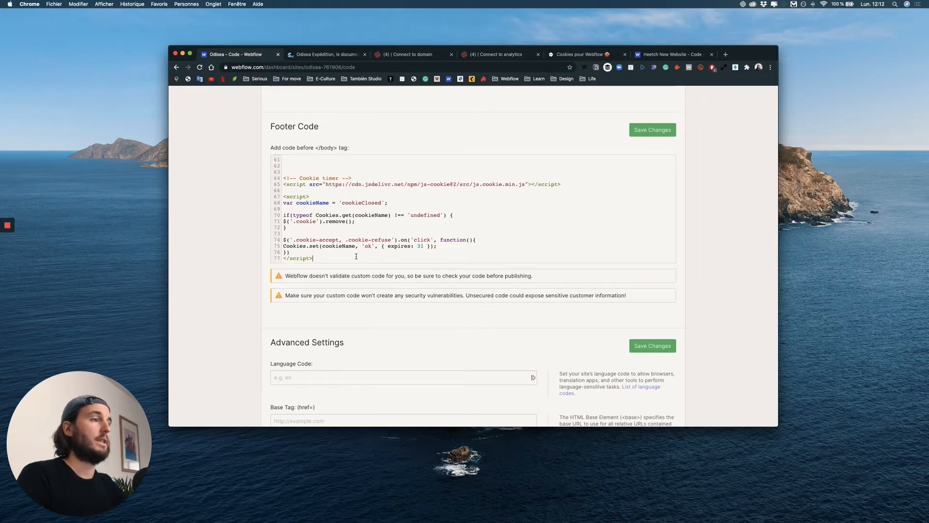
left_click_drag(357, 178, 284, 177)
key("super+c")
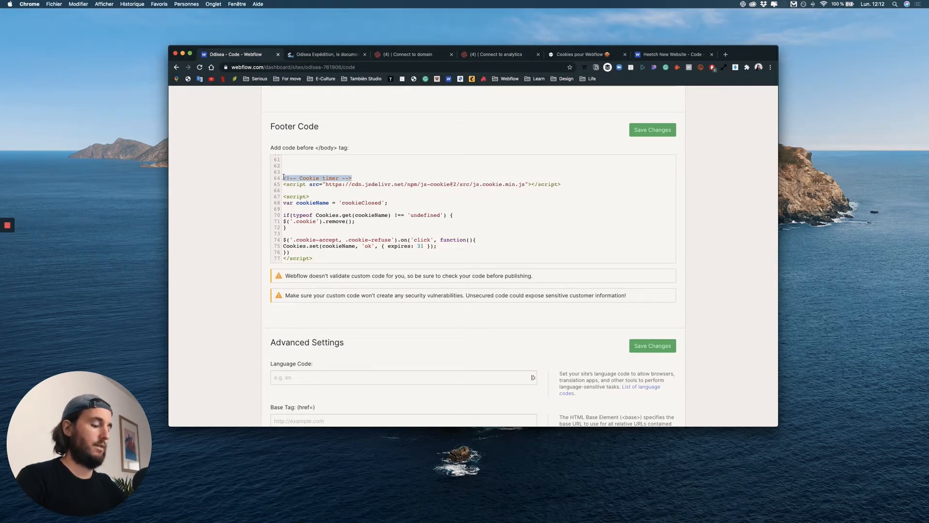
left_click(332, 257)
key("Return")
key("Return")
key("Return")
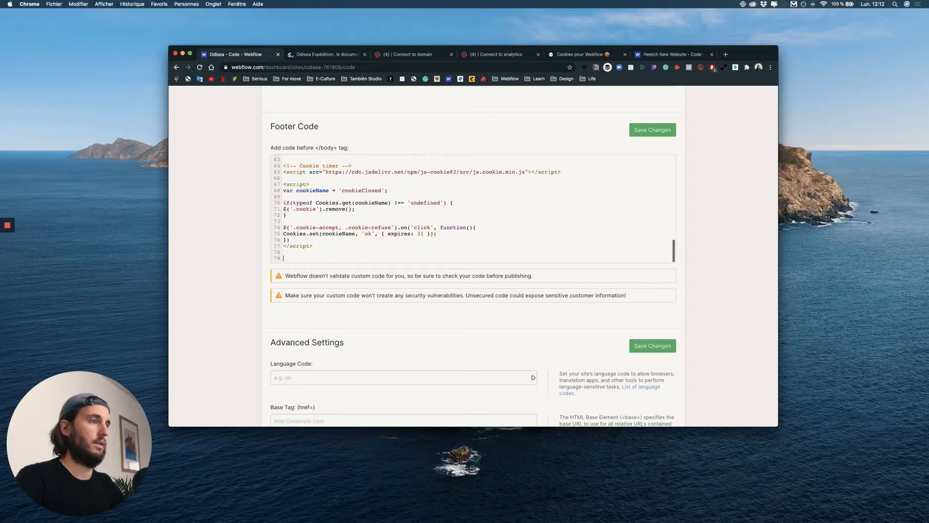
key("super+v")
scroll(333, 227, "down", 1)
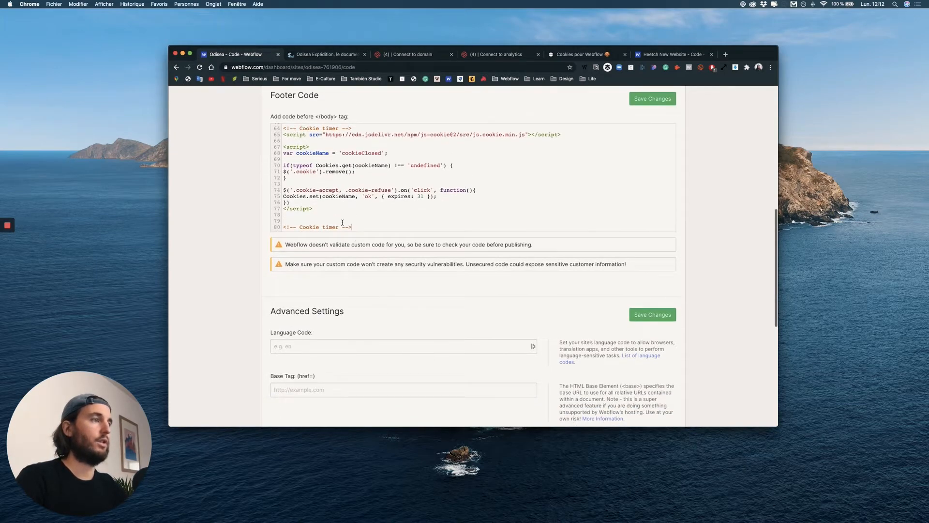
Step: Change the copied comment at the end of the footer code to "<!-- Cookie recuperation data -->"
double_click(333, 228)
type("recoperation ")
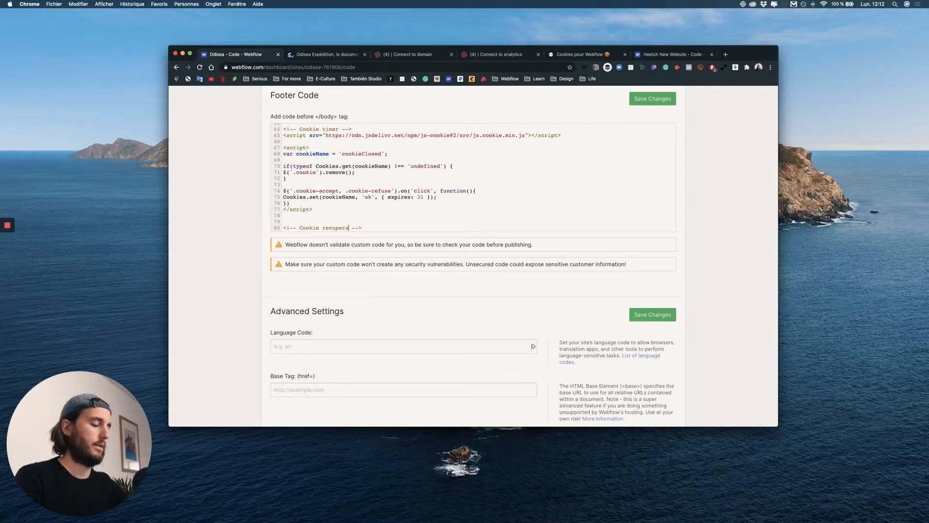
type("data")
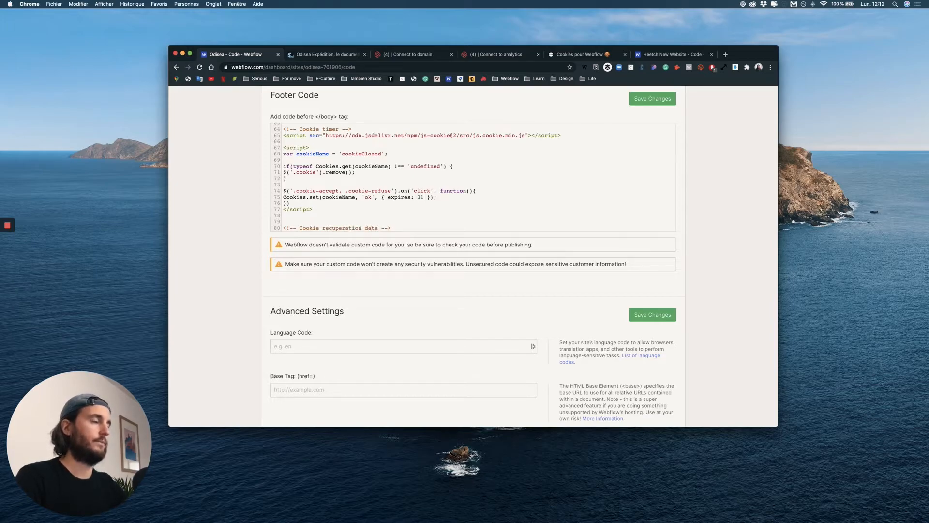
Step: Look through the Cookies pour Webflow page and its explained consent script
left_click(586, 55)
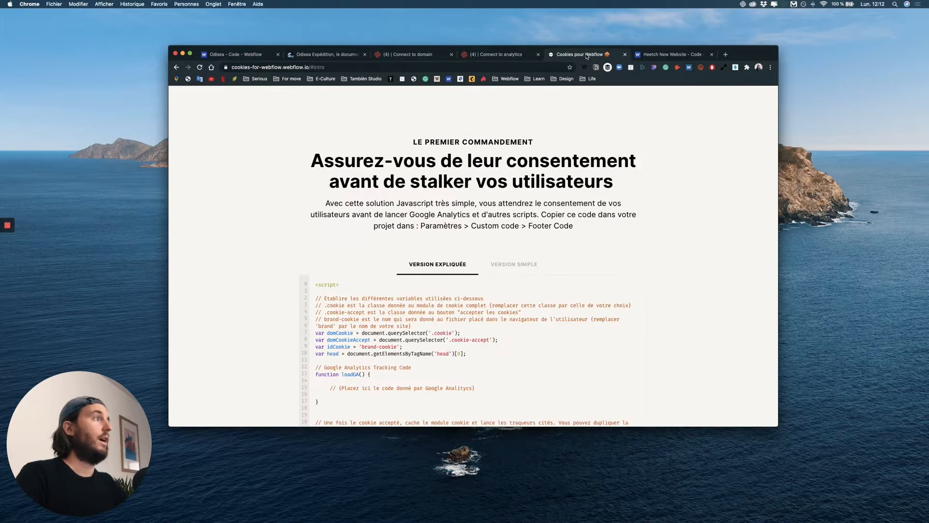
scroll(338, 112, "up", 5)
scroll(292, 111, "down", 10)
scroll(435, 167, "up", 10)
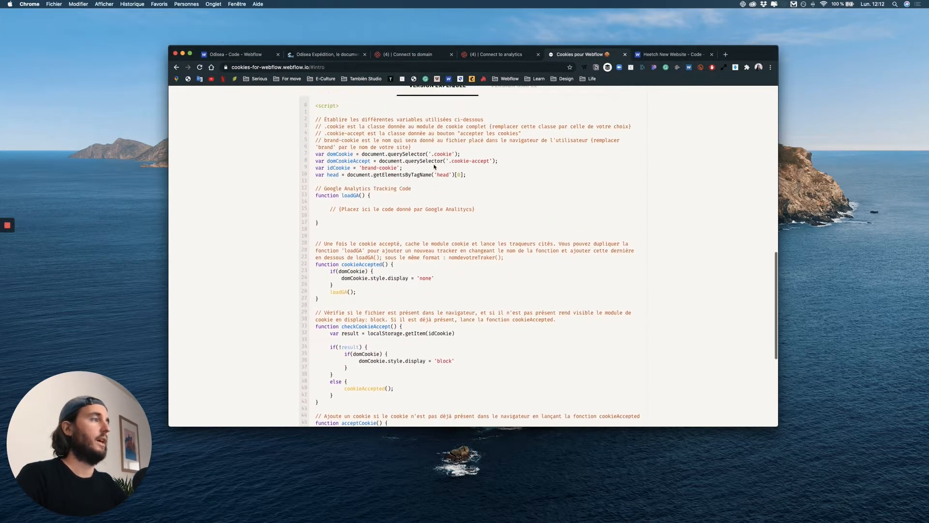
scroll(434, 166, "down", 2)
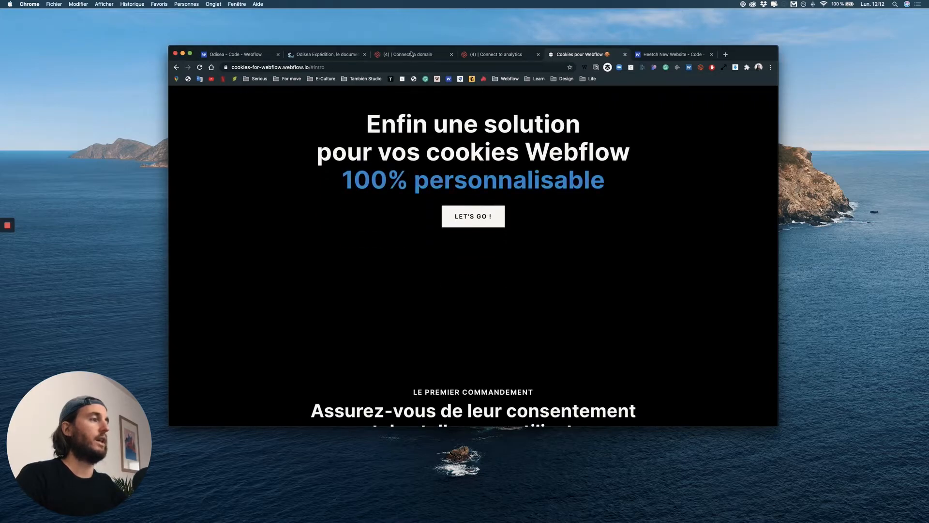
scroll(452, 228, "down", 10)
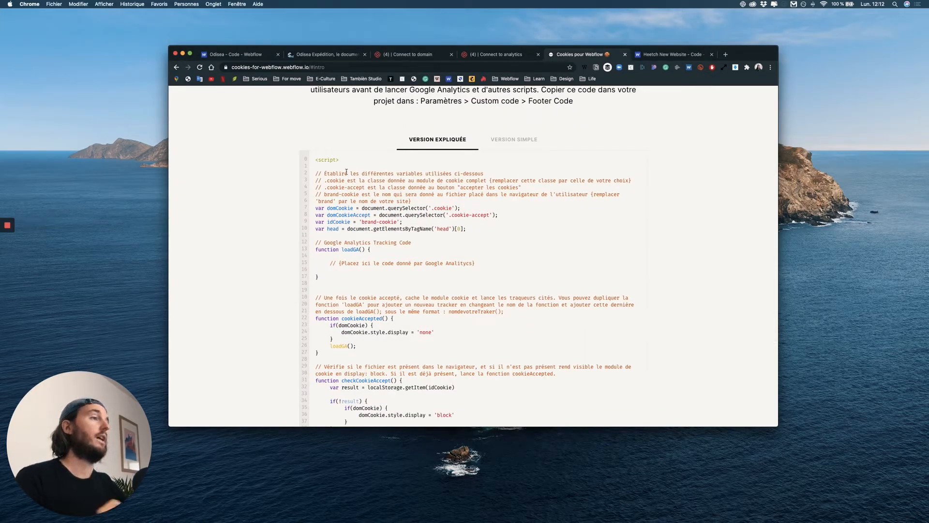
Step: View the coder's credit link from the foot of the Cookies pour Webflow page in a new tab, and close that tab
scroll(455, 271, "down", 5)
left_click(485, 411, "super")
left_click(604, 56)
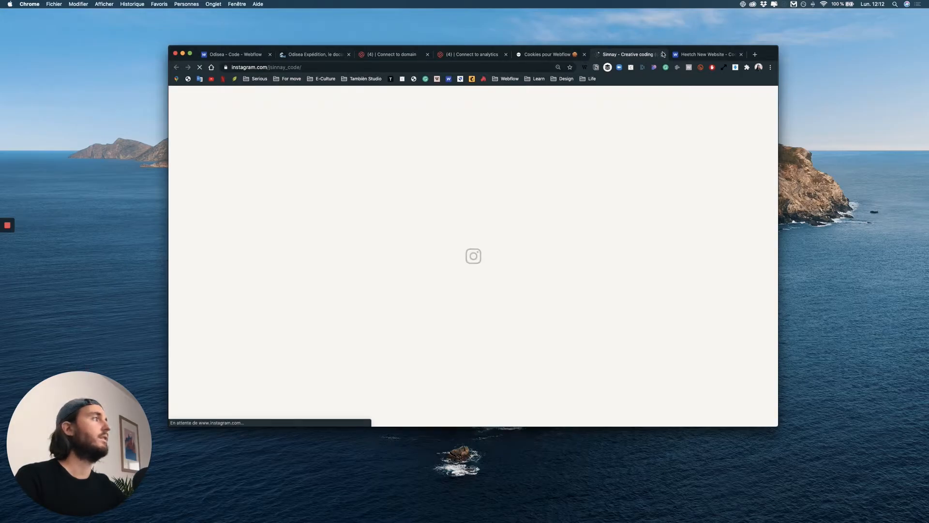
left_click(663, 55)
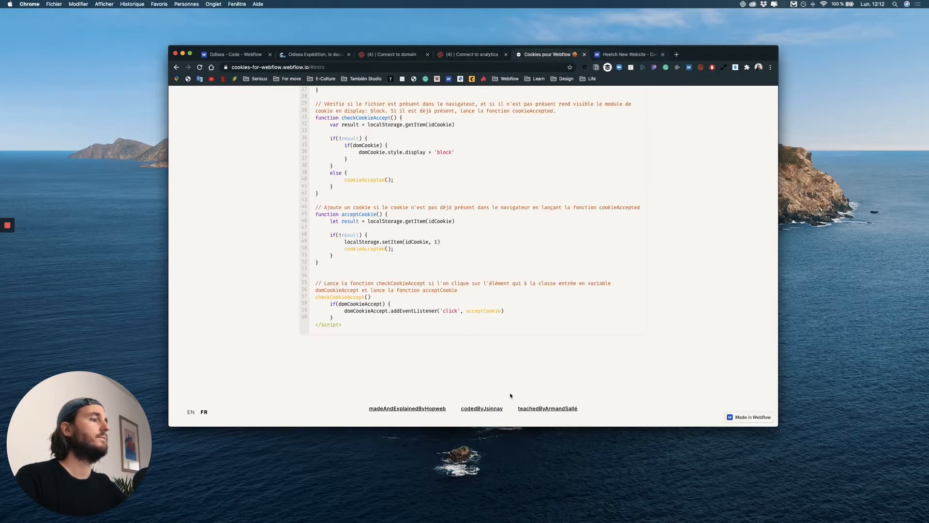
Step: Examine the introduction and the comments explaining the .cookie and .cookie-accept variables in the script's explained version
scroll(553, 409, "up", 15)
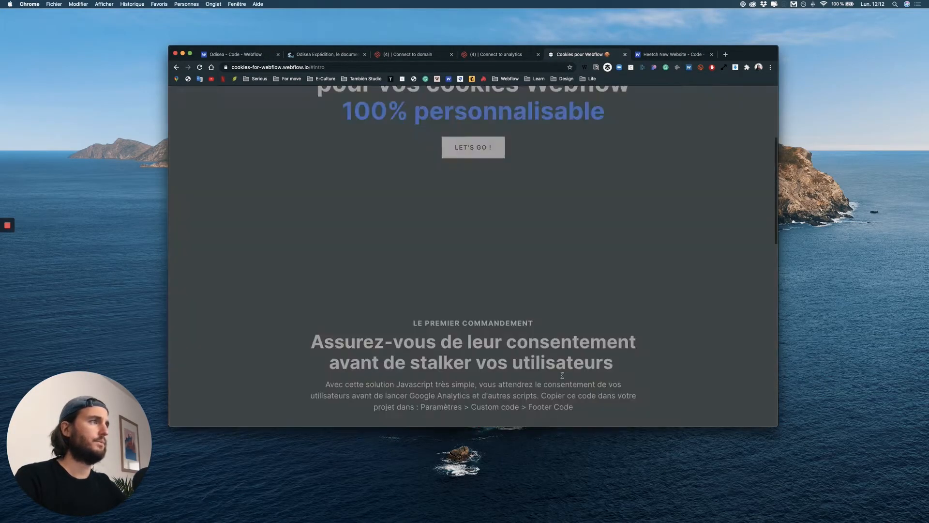
scroll(484, 269, "down", 5)
scroll(484, 269, "down", 5)
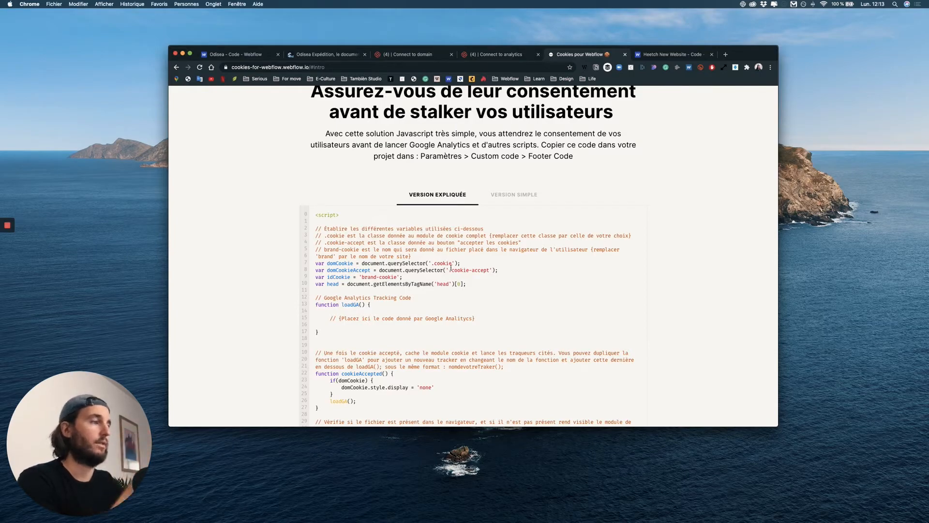
scroll(451, 267, "down", 1)
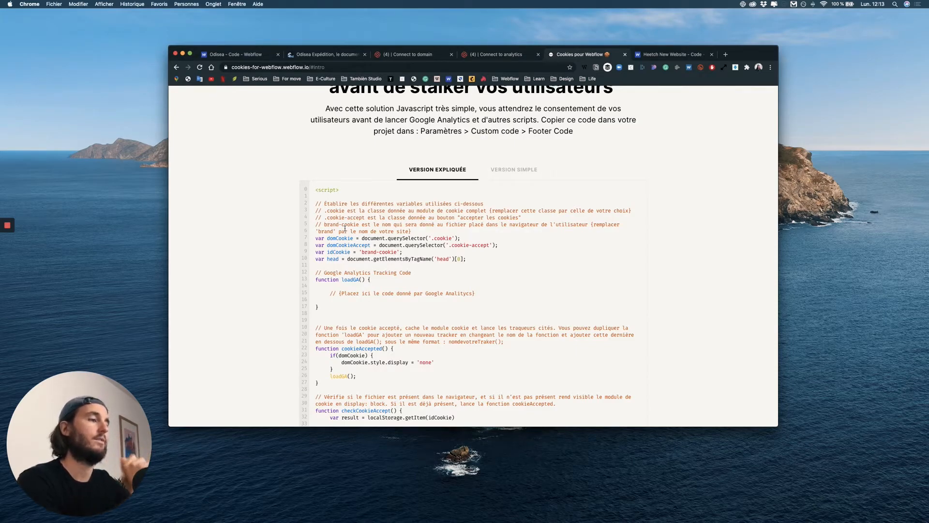
scroll(338, 218, "down", 1)
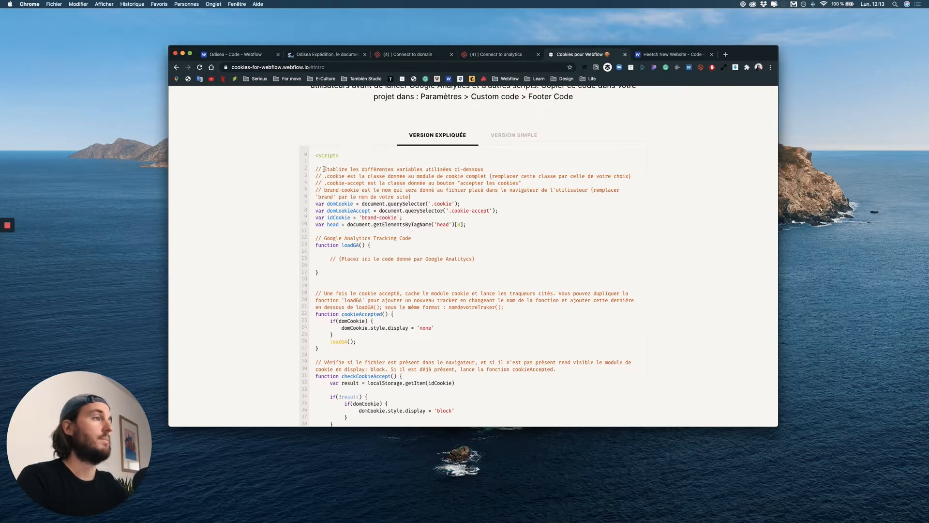
left_click_drag(324, 177, 408, 177)
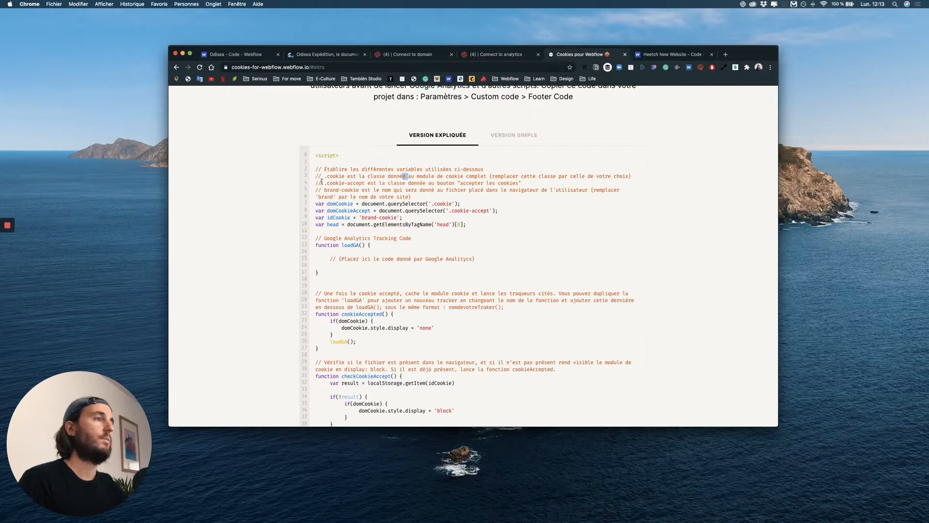
Step: Open the Odisea project in the Designer and select the Cookie symbol on the Home page
left_click(242, 55)
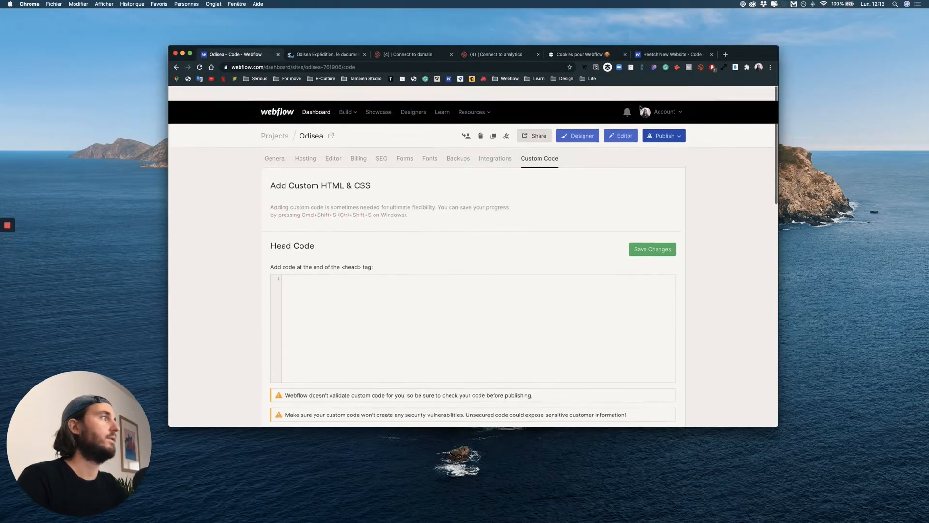
left_click(581, 122)
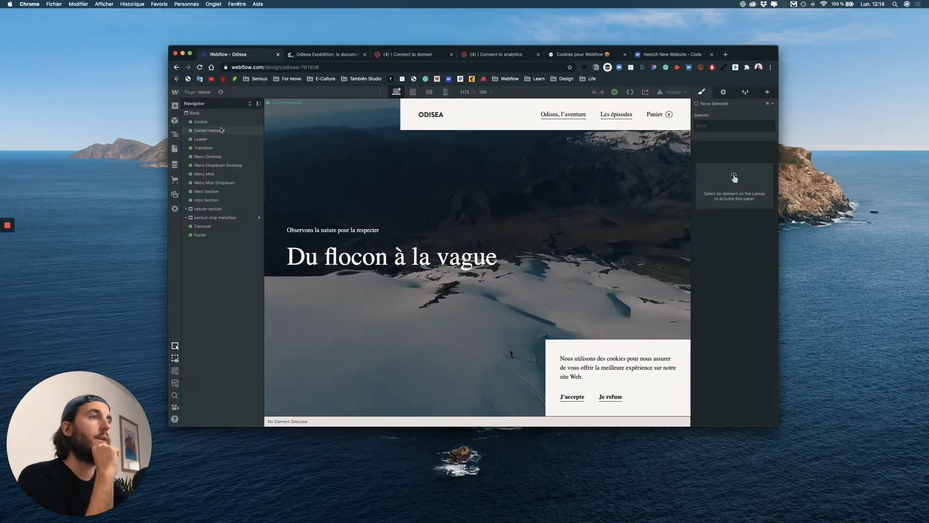
left_click(206, 122)
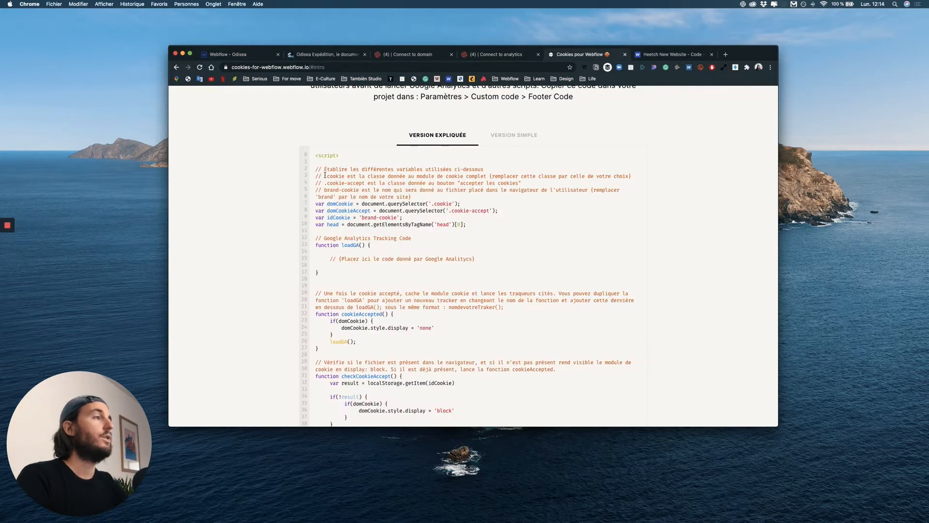
Step: Read the script's comments on class names, and check the cookie-accept link in the Odisea Designer
left_click_drag(325, 176, 422, 176)
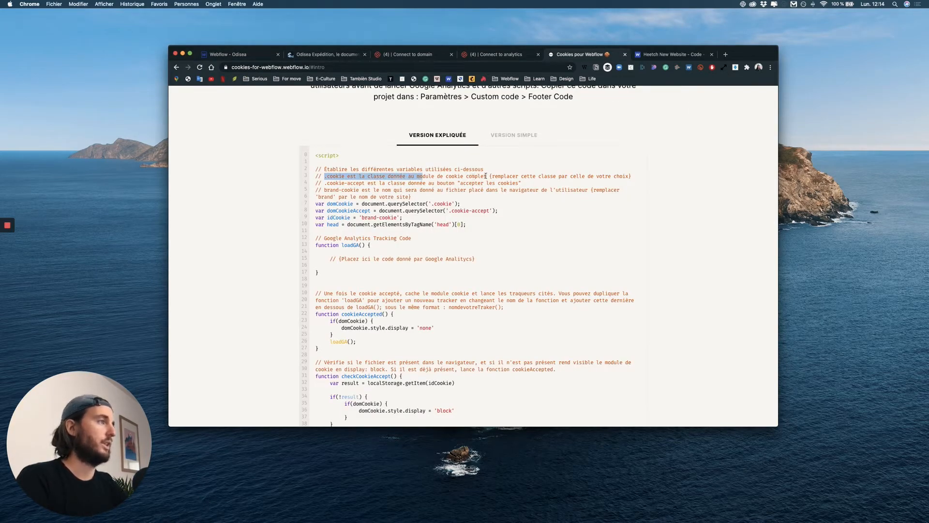
left_click(322, 190)
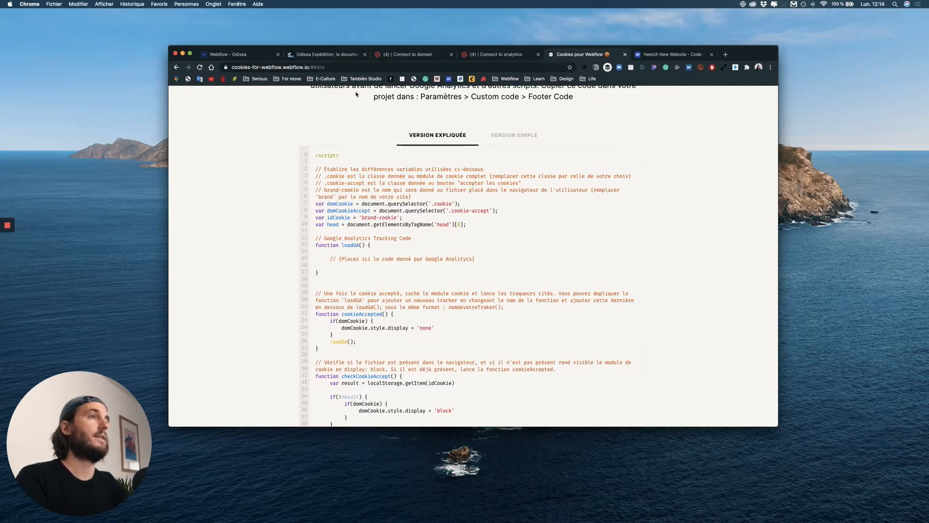
left_click(238, 55)
left_click(187, 130)
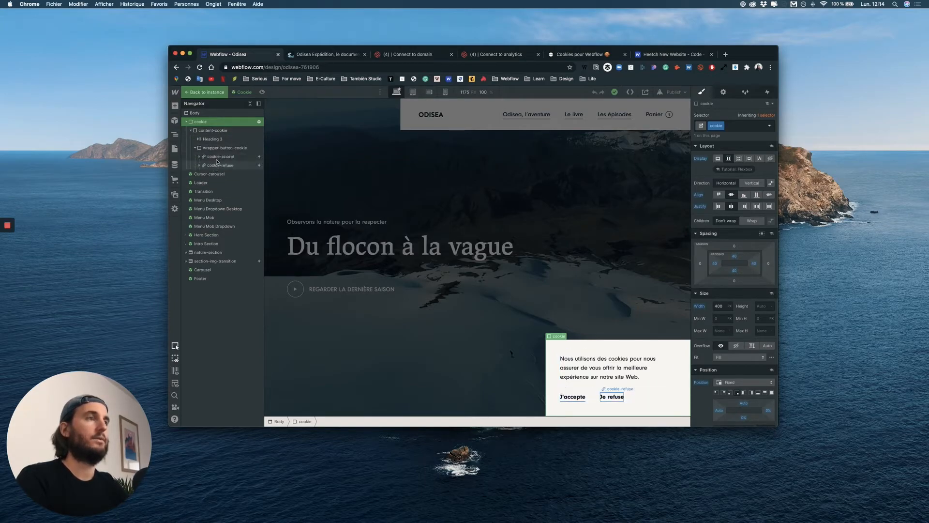
left_click(220, 156)
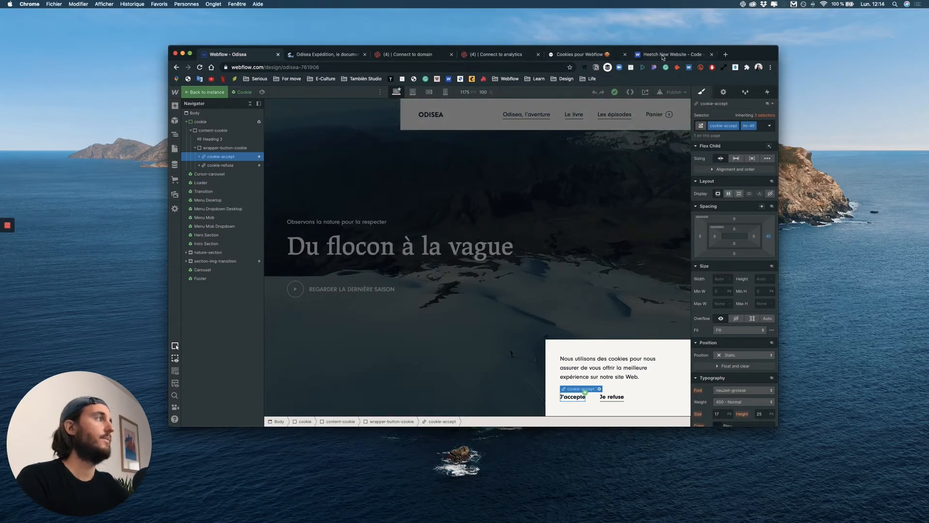
Step: Examine the explained script on the Cookies pour Webflow page, from the Google Analytics placeholder in loadGA through the cookieAccepted, checkCookieAccept and acceptCookie functions
left_click(601, 54)
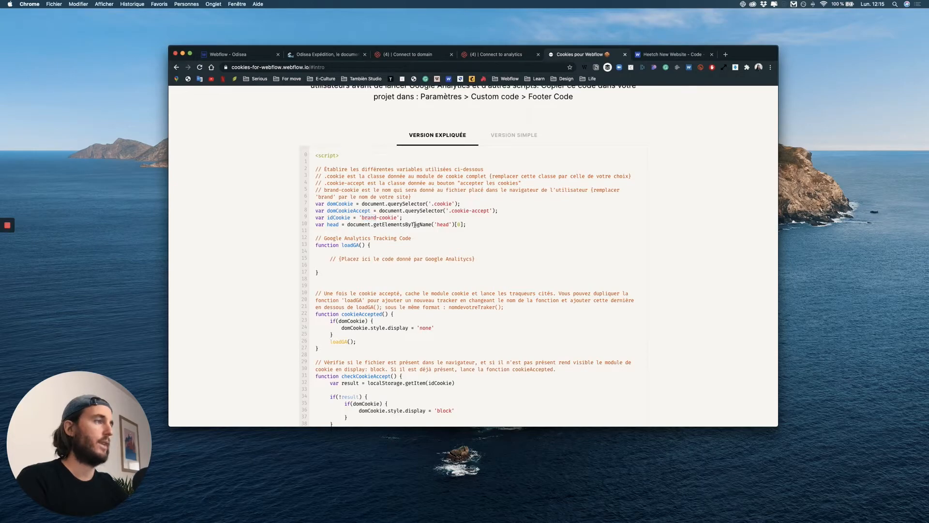
scroll(382, 236, "down", 2)
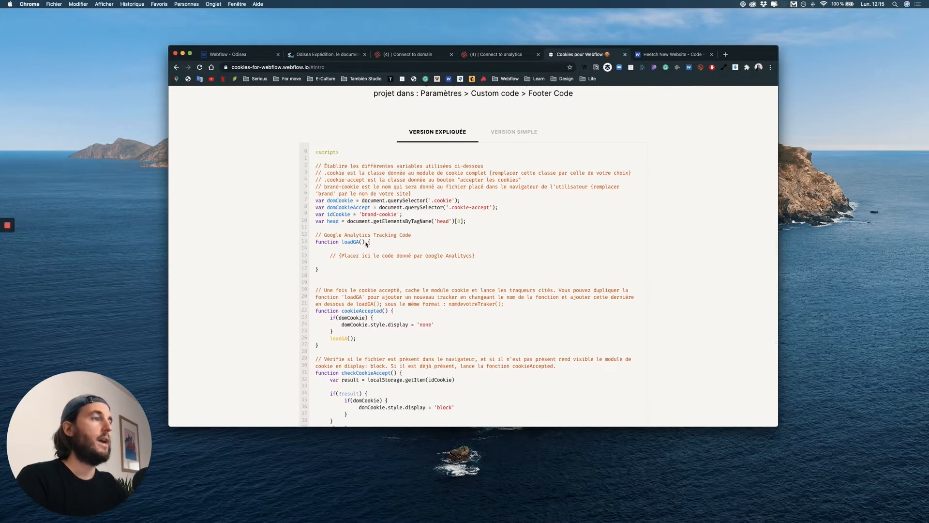
left_click_drag(323, 228, 415, 229)
left_click_drag(341, 249, 473, 250)
scroll(426, 285, "down", 1)
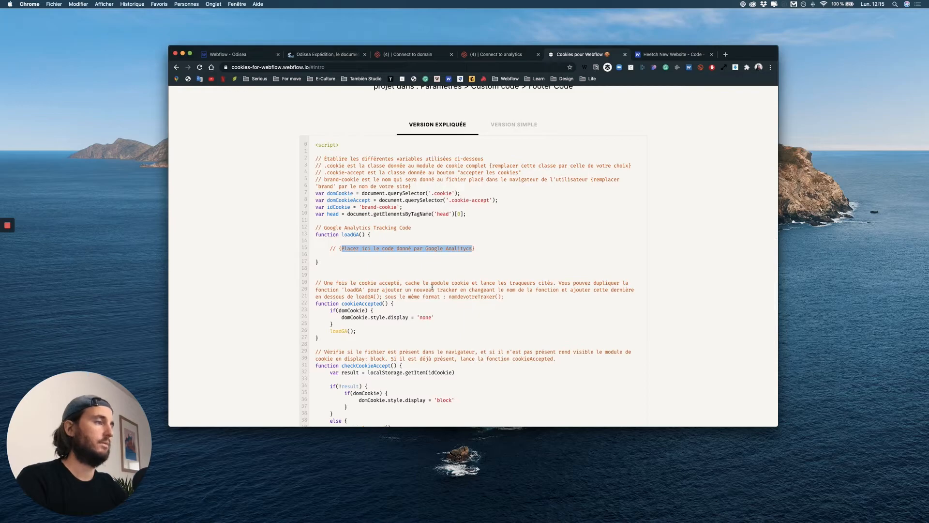
left_click(362, 279)
scroll(367, 242, "down", 1)
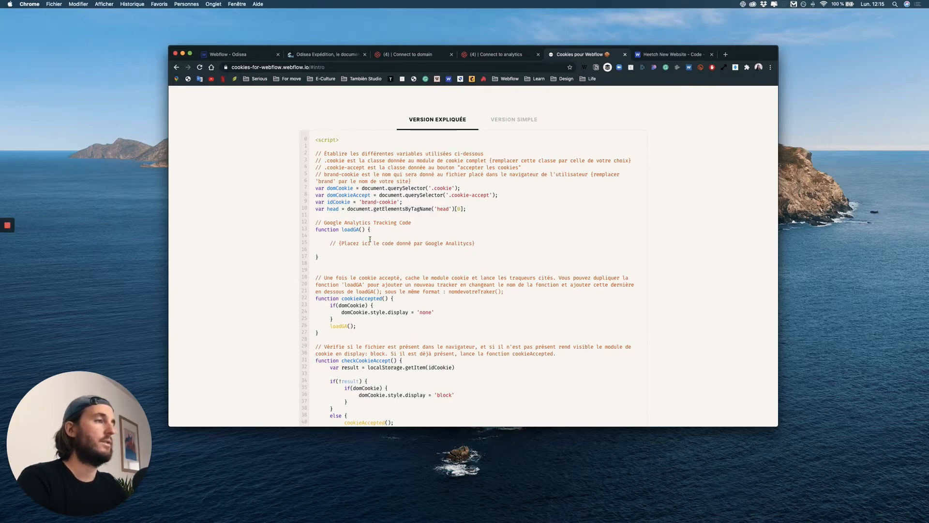
scroll(368, 238, "down", 1)
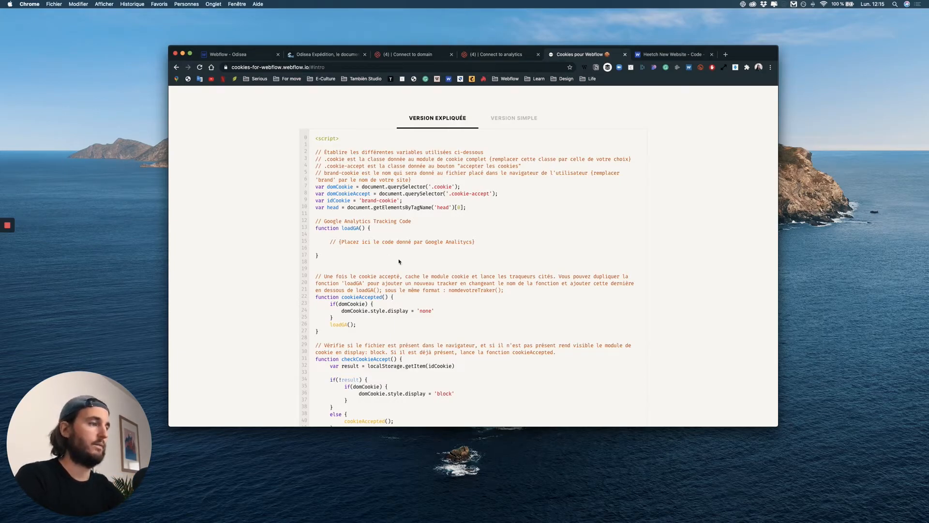
scroll(436, 295, "down", 5)
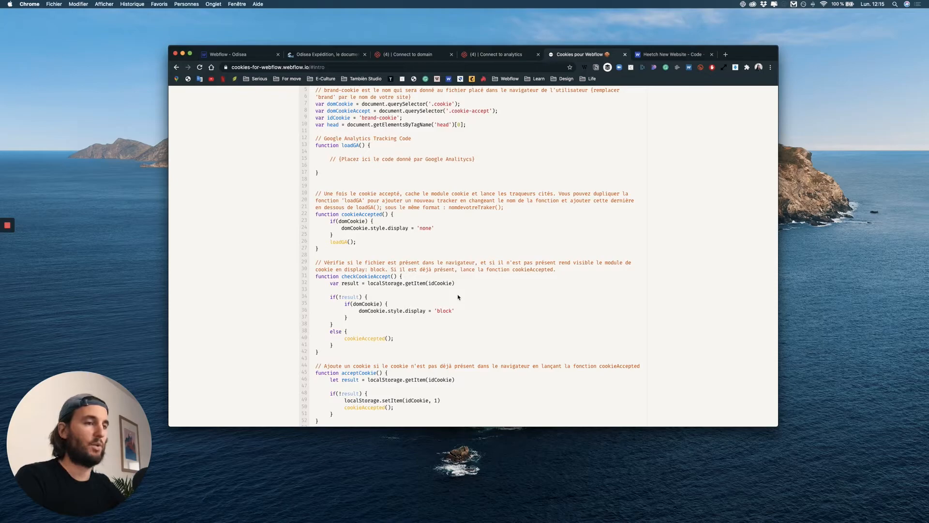
scroll(457, 273, "down", 3)
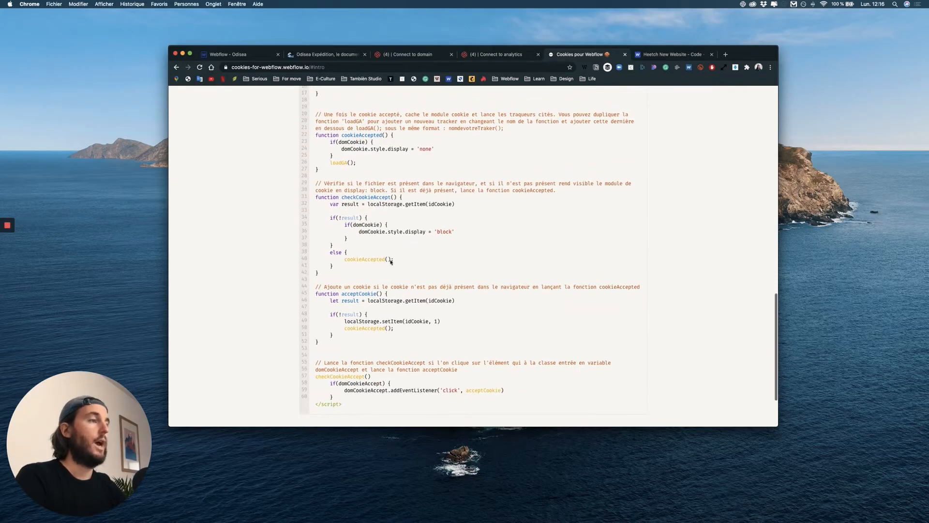
scroll(467, 376, "up", 1)
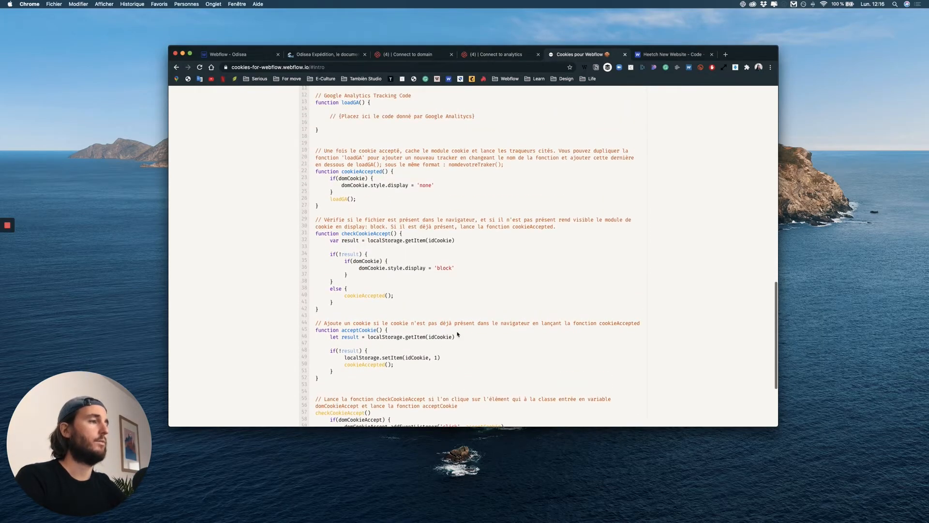
Step: Copy the whole content of the explained script page and open the Odisea project's Custom Code settings
key("super+a")
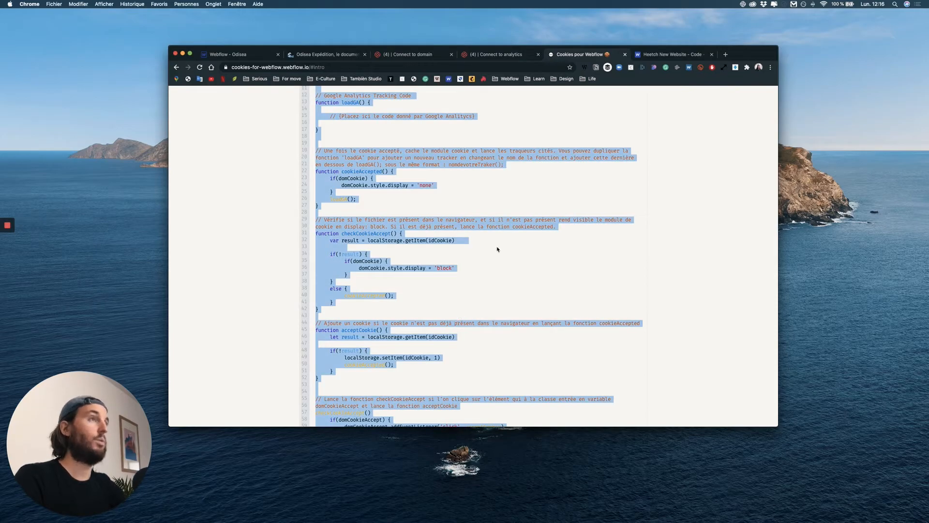
left_click(225, 54)
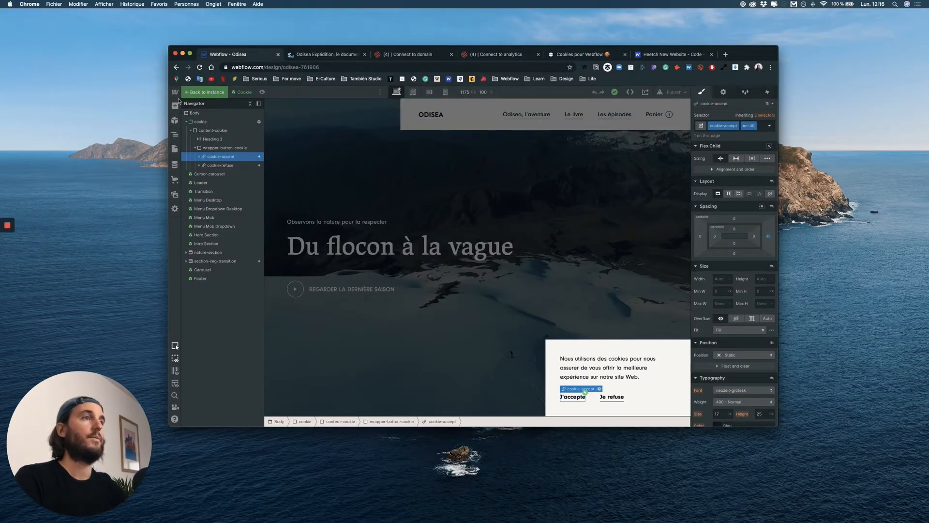
mouse_move(180, 96)
left_click(199, 111)
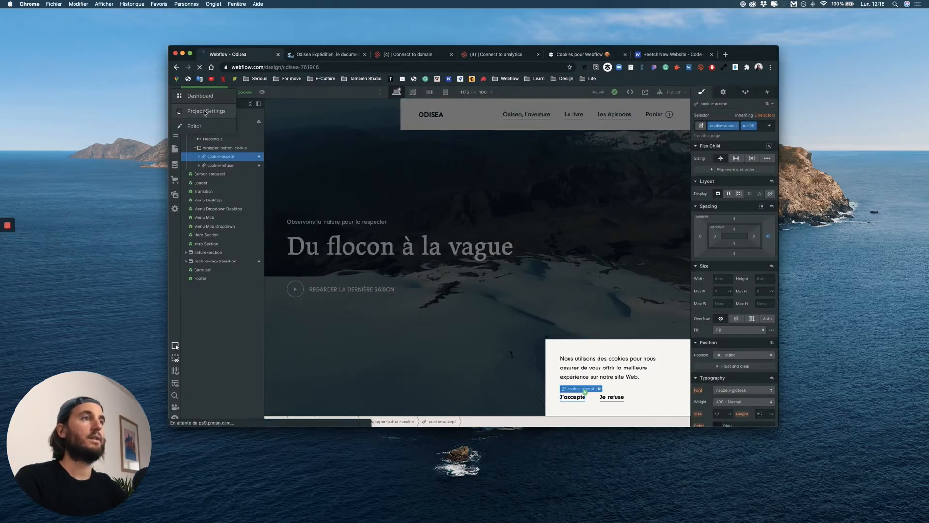
left_click(541, 145)
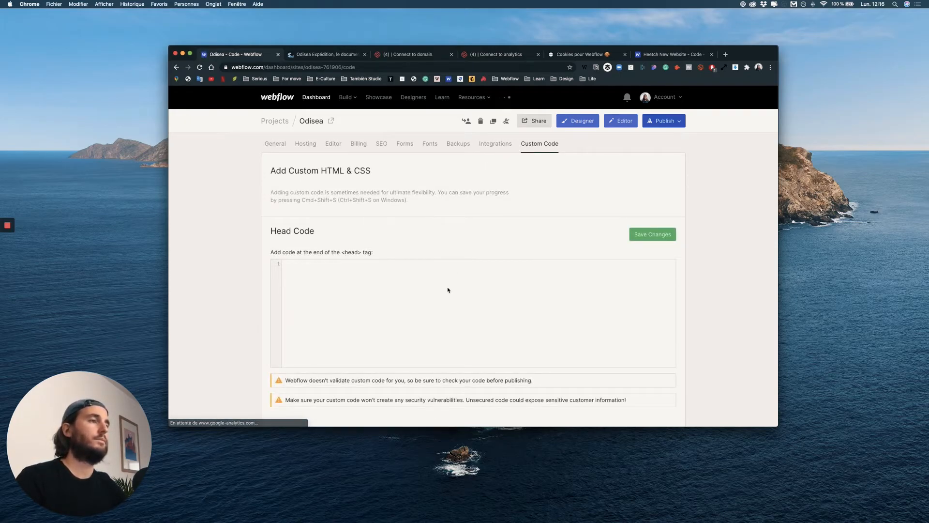
Step: Paste the copied content at the end of the Footer Code, a few blank lines below the Cookie timer script
scroll(447, 288, "down", 5)
scroll(448, 287, "down", 15)
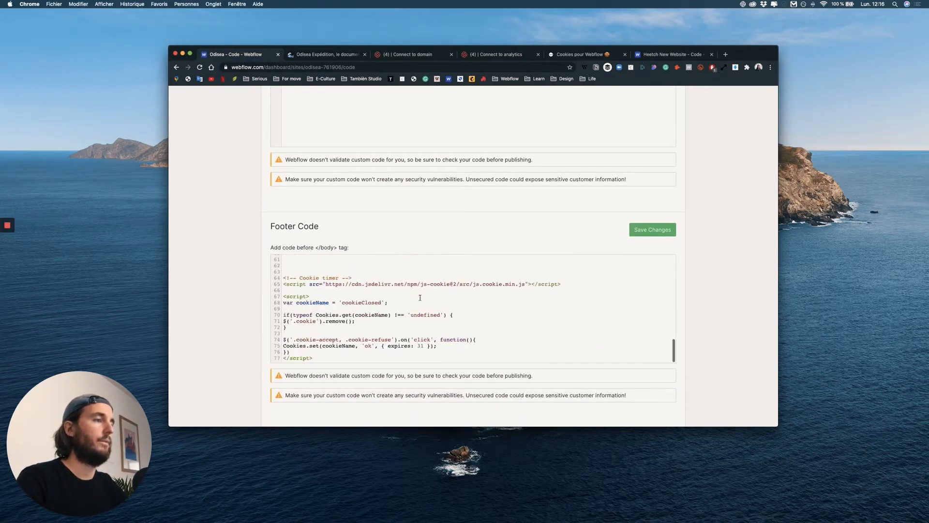
scroll(398, 315, "down", 4)
left_click(336, 268)
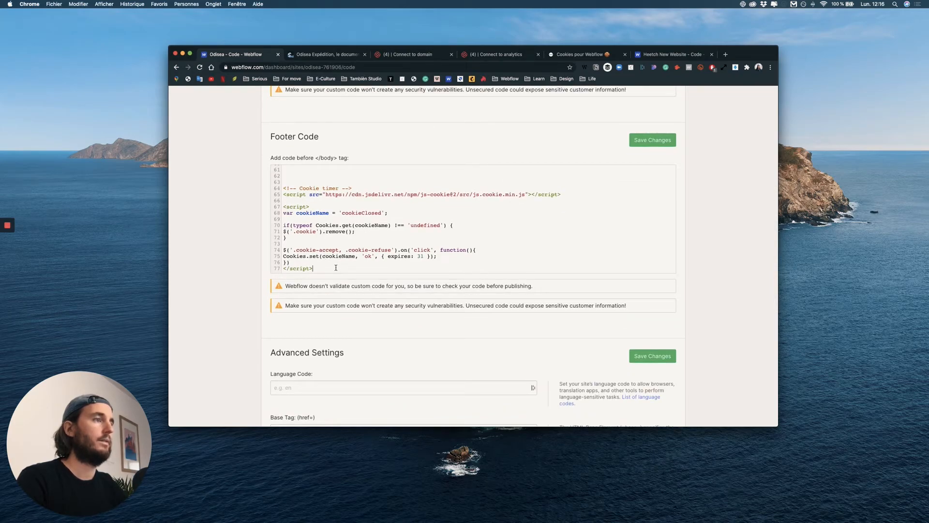
key("Return")
key("Return")
key("Return")
key("Return")
key("cmd+v")
Step: Delete the web page text and line numbers pasted above the new script in the Footer Code
scroll(364, 257, "up", 10)
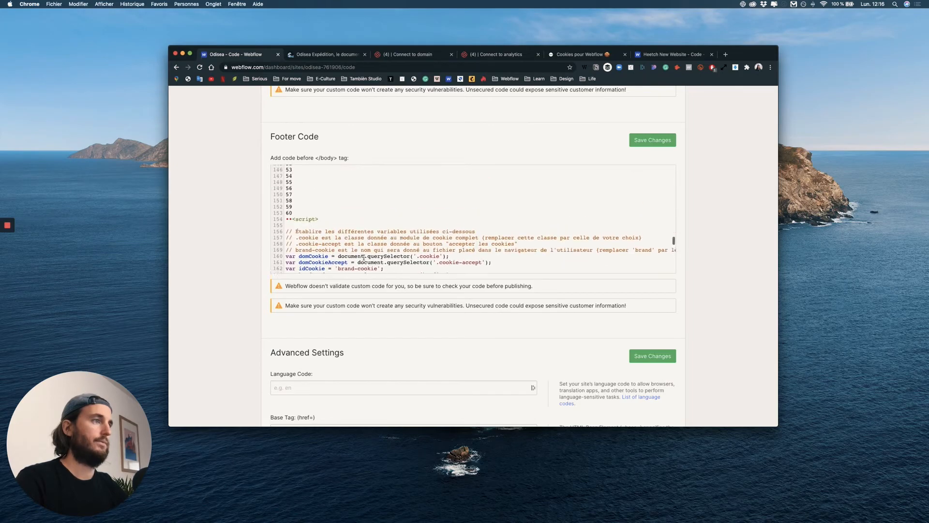
scroll(364, 257, "up", 15)
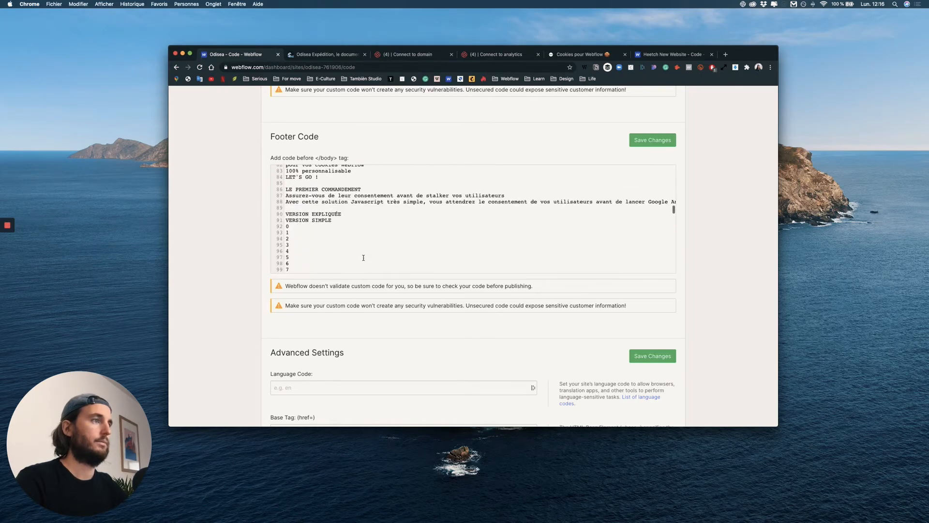
scroll(364, 257, "down", 5)
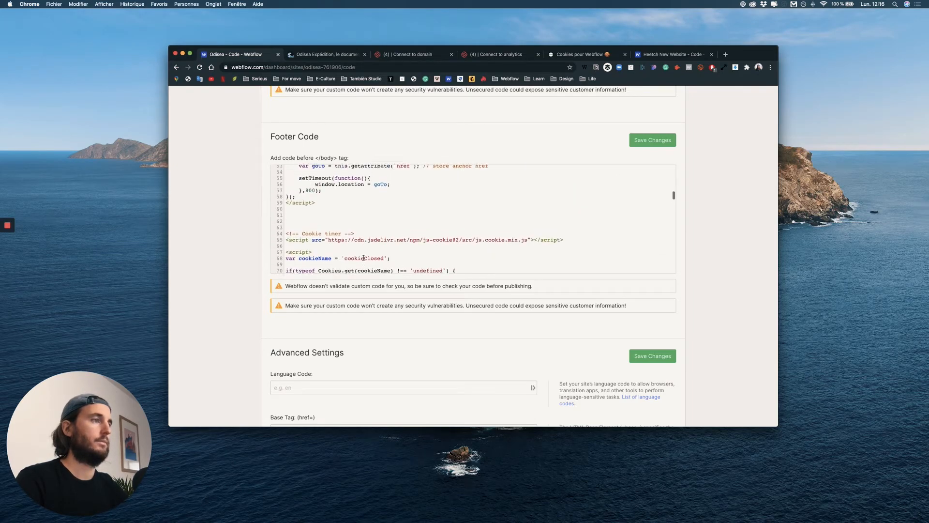
scroll(364, 257, "down", 4)
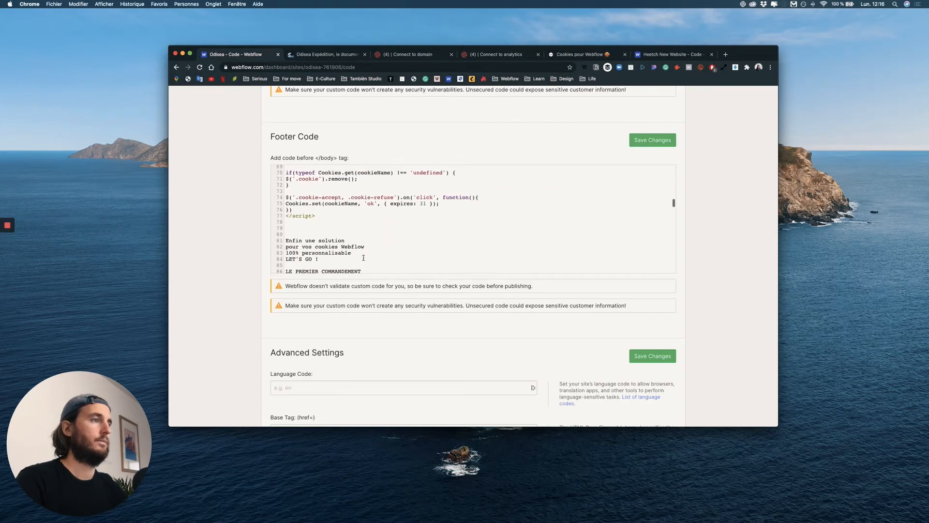
scroll(363, 258, "down", 13)
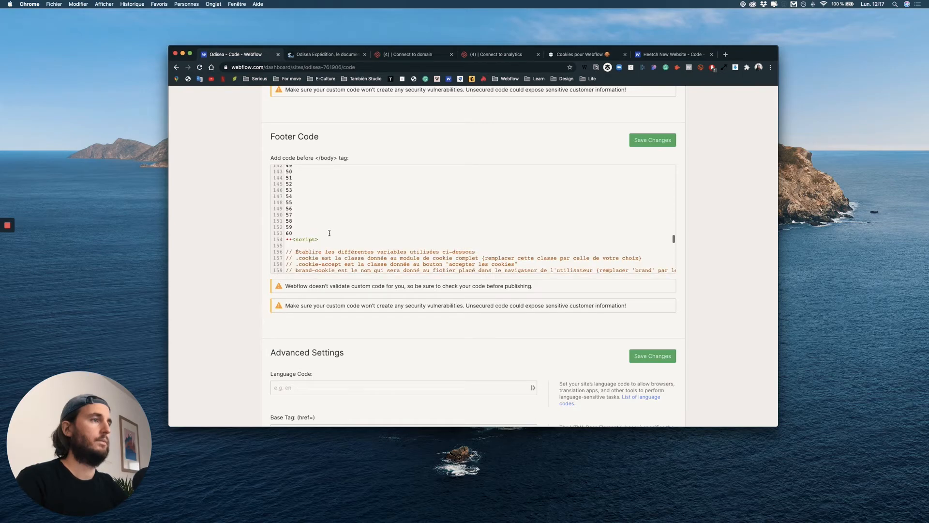
left_click_drag(322, 247, 310, 201)
key("BackSpace")
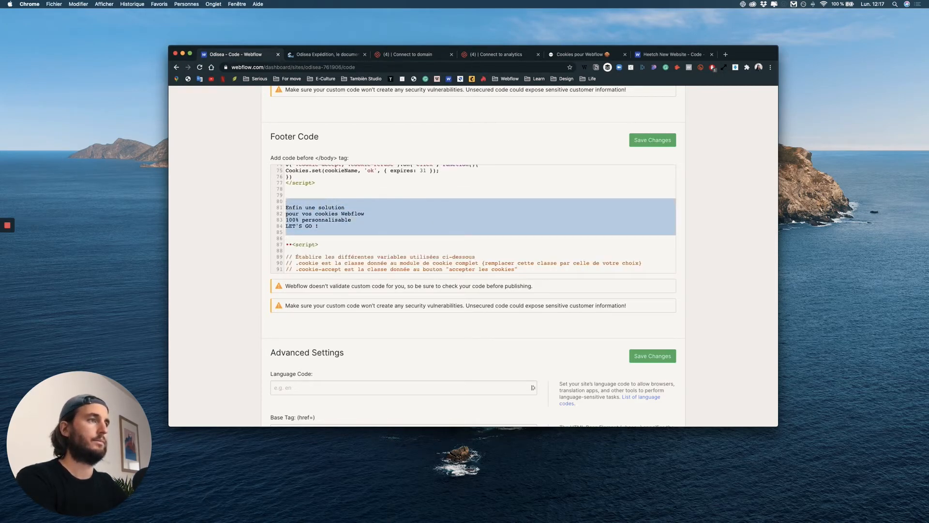
key("BackSpace")
Step: Copy the Cookie timer comment above the pasted script and change it to "Cookie accept data"
scroll(323, 210, "up", 3)
left_click_drag(354, 202, 275, 205)
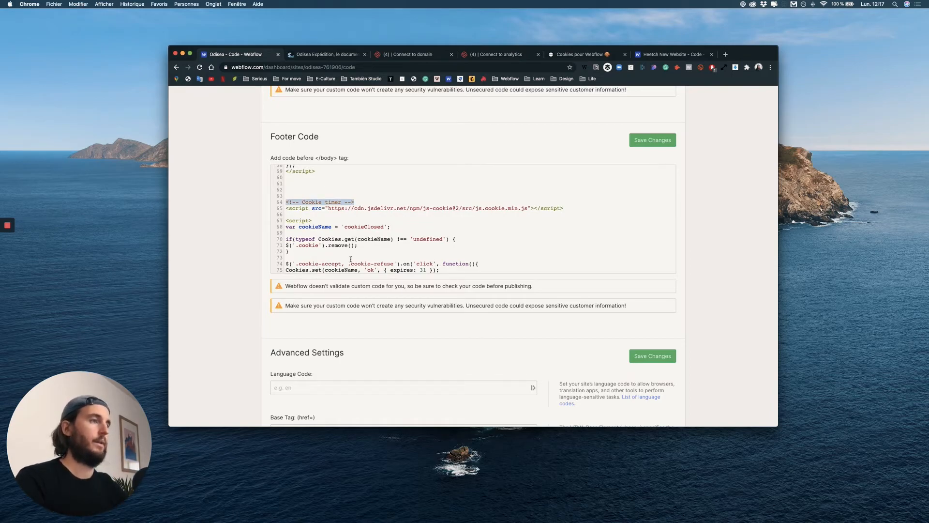
scroll(351, 259, "down", 3)
double_click(336, 252)
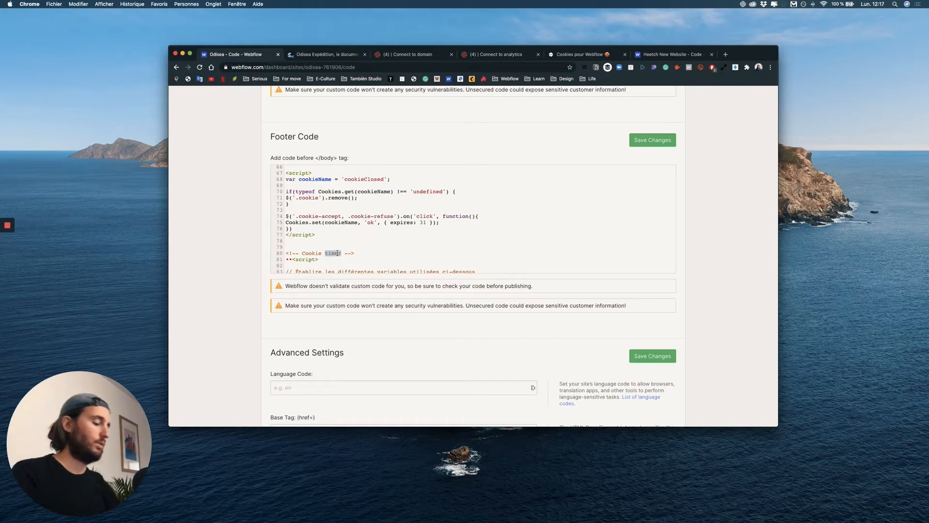
type("accept a")
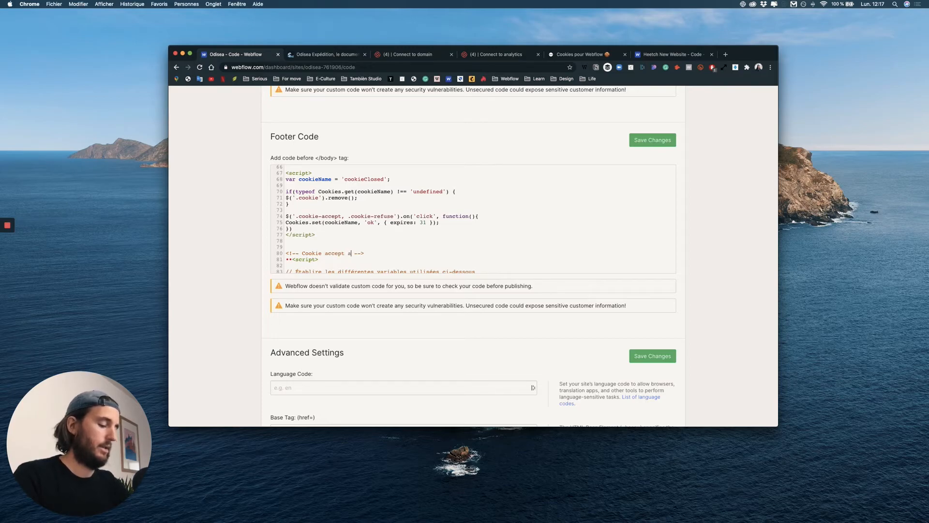
type("ata")
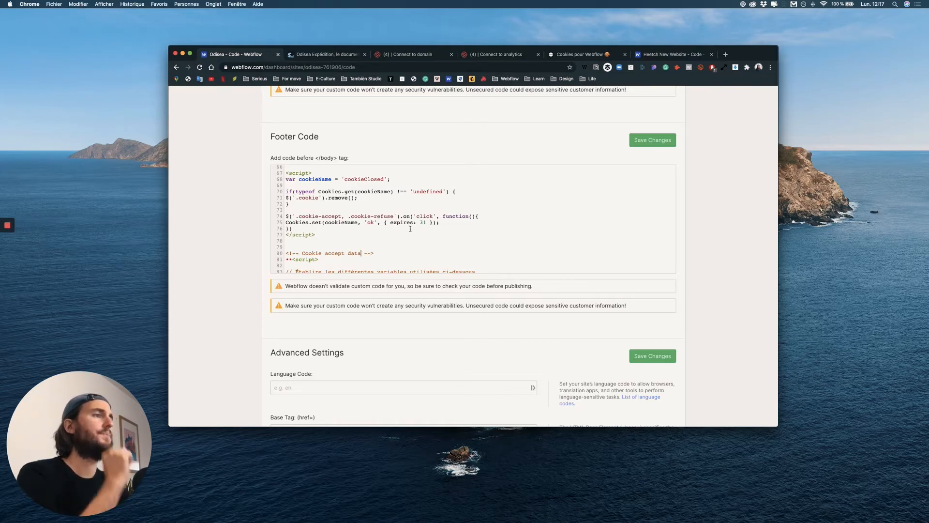
Step: Set the idCookie variable in the pasted script to 'odisea-cookie'
scroll(410, 228, "down", 5)
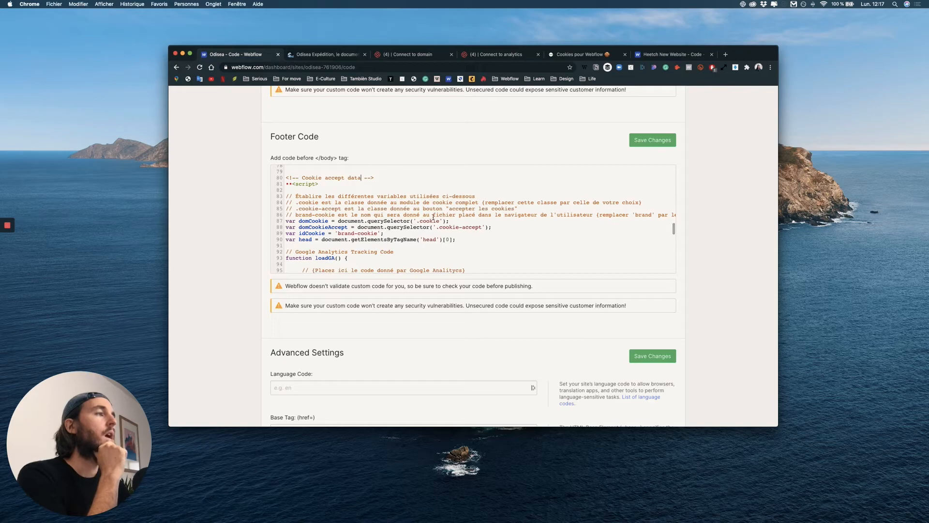
double_click(347, 233)
type("odisea")
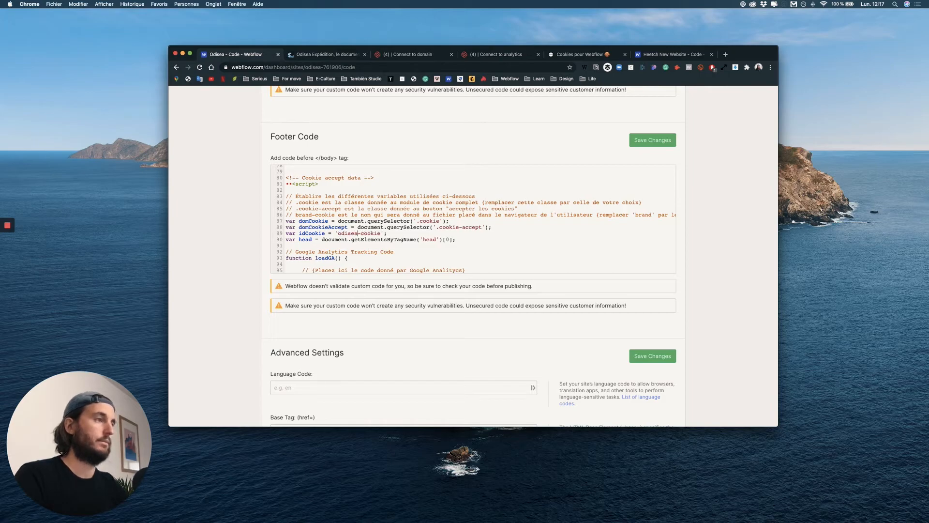
key("super+z")
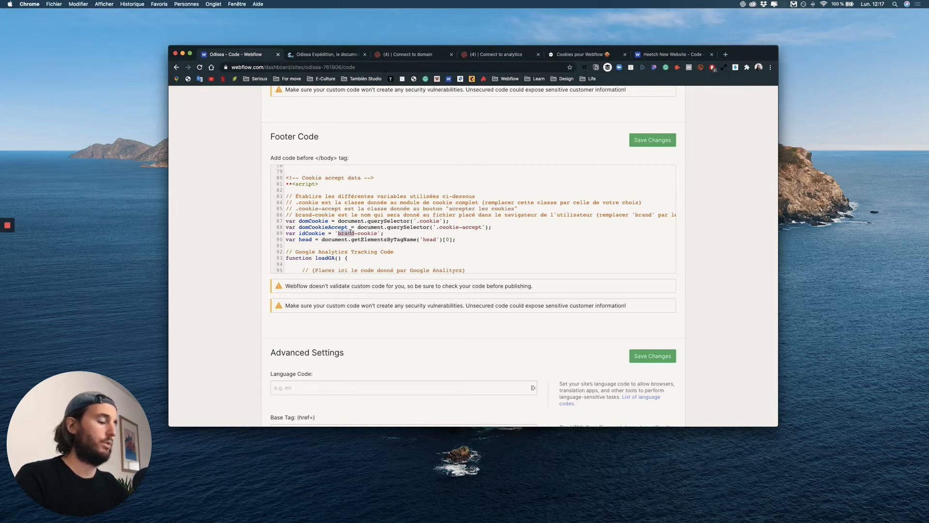
type("odisea")
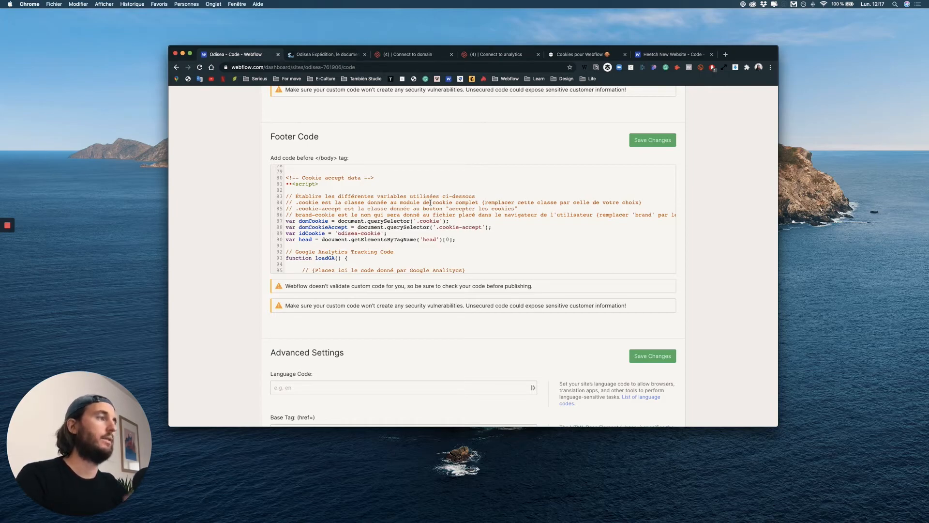
Step: Review the .cookie and .cookie-accept selectors in the pasted script's variables
left_click(429, 220)
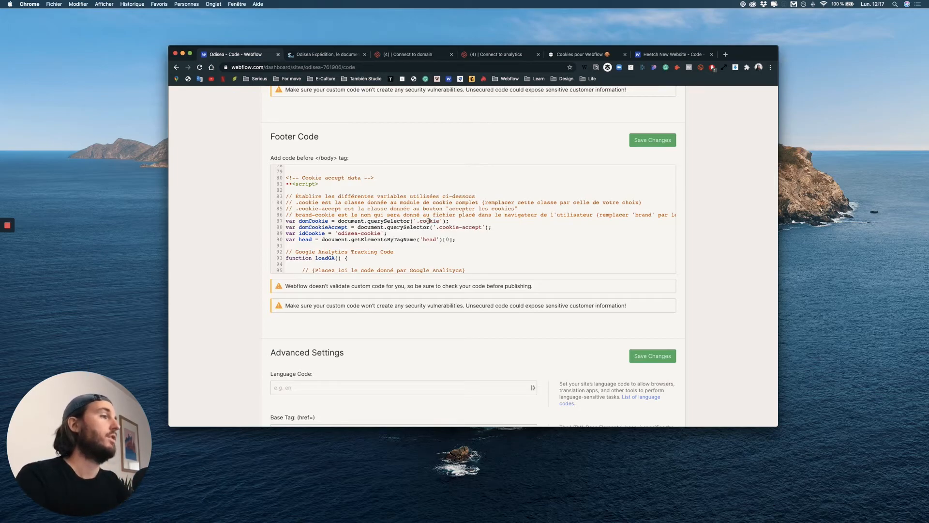
left_click_drag(438, 227, 482, 226)
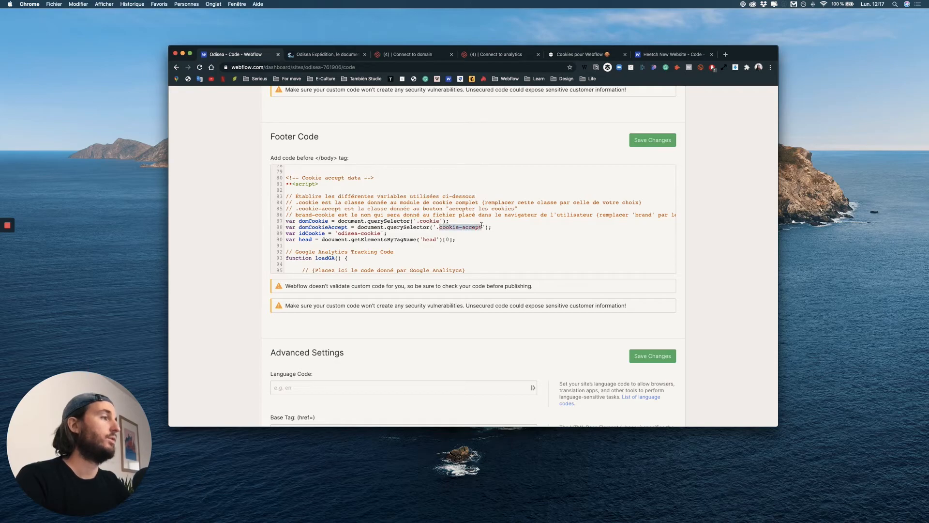
scroll(409, 227, "down", 10)
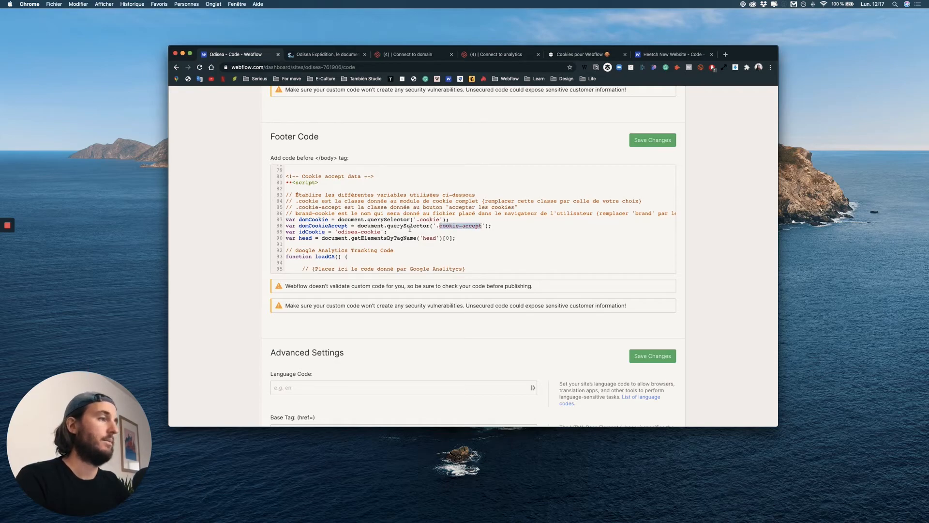
Step: Delete the leftover web page text below the closing script tag in the Footer Code, through the "Made in Webflow" line
scroll(410, 229, "down", 7)
scroll(348, 256, "up", 5)
scroll(324, 271, "down", 5)
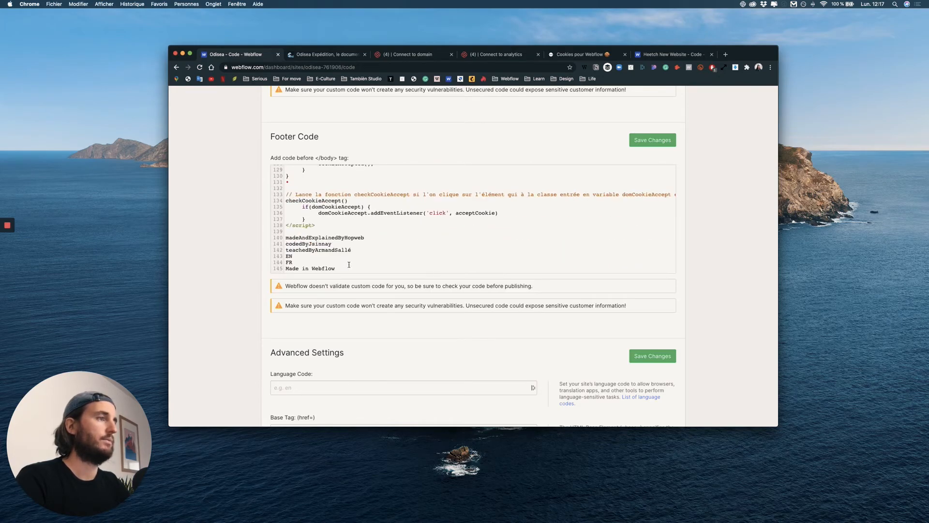
left_click_drag(287, 232, 340, 288)
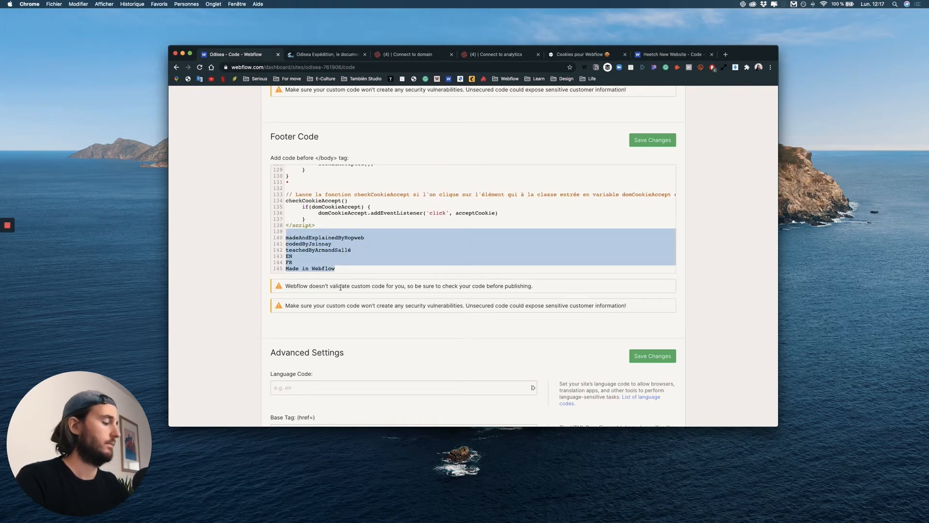
key("BackSpace")
Step: Save the custom code and copy the Google Universal Analytics Tracking ID from the site's Integrations settings
scroll(385, 263, "up", 10)
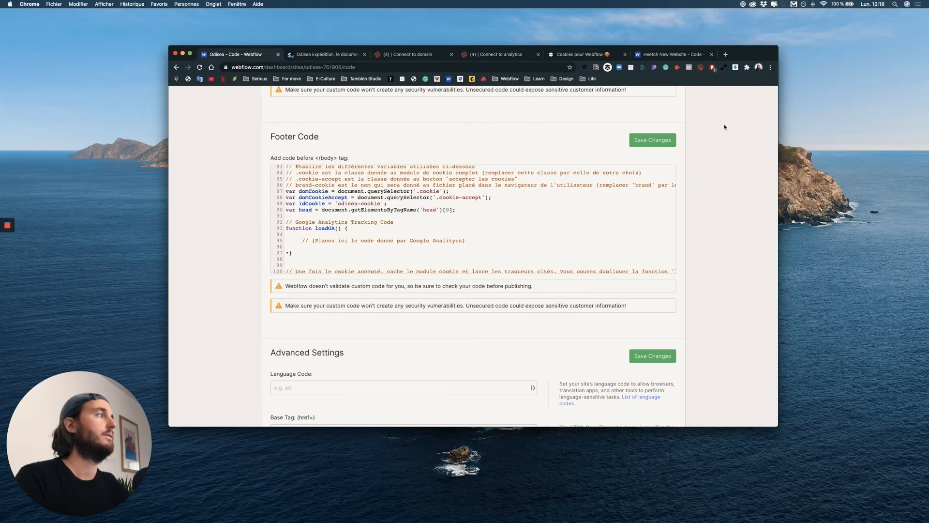
scroll(724, 125, "up", 15)
scroll(596, 126, "down", 2)
scroll(595, 127, "down", 3)
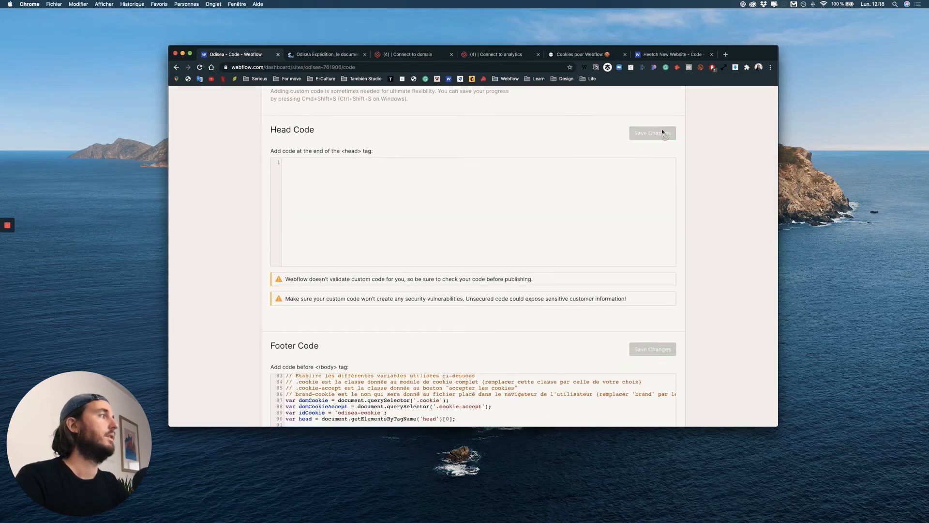
scroll(535, 145, "up", 3)
left_click(495, 143)
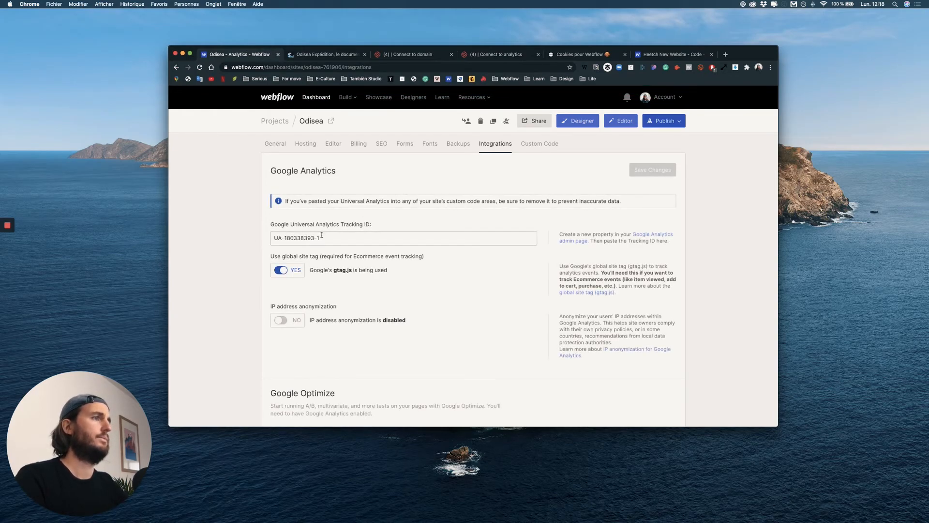
triple_click(321, 236)
key("super+c")
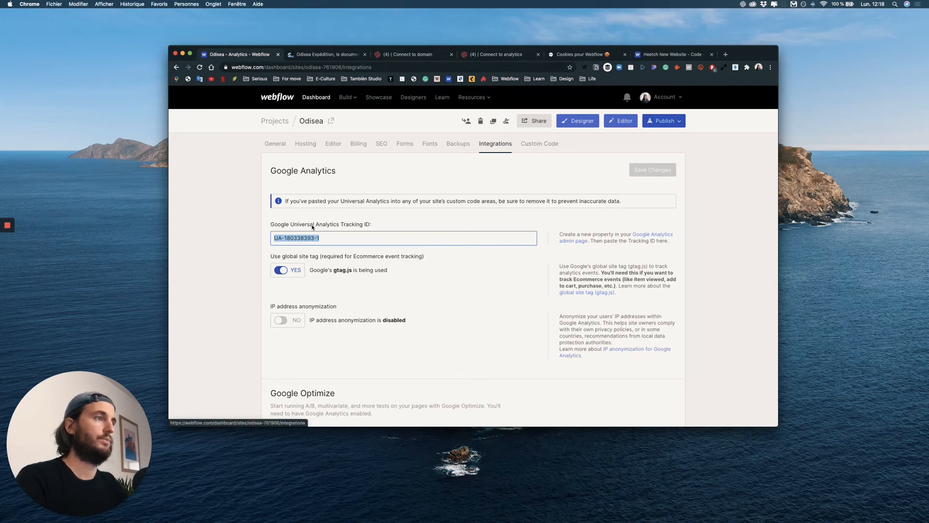
Step: Replace the placeholder text inside the loadGA function's braces in the Footer Code with the copied Google Analytics tracking ID
left_click(539, 143)
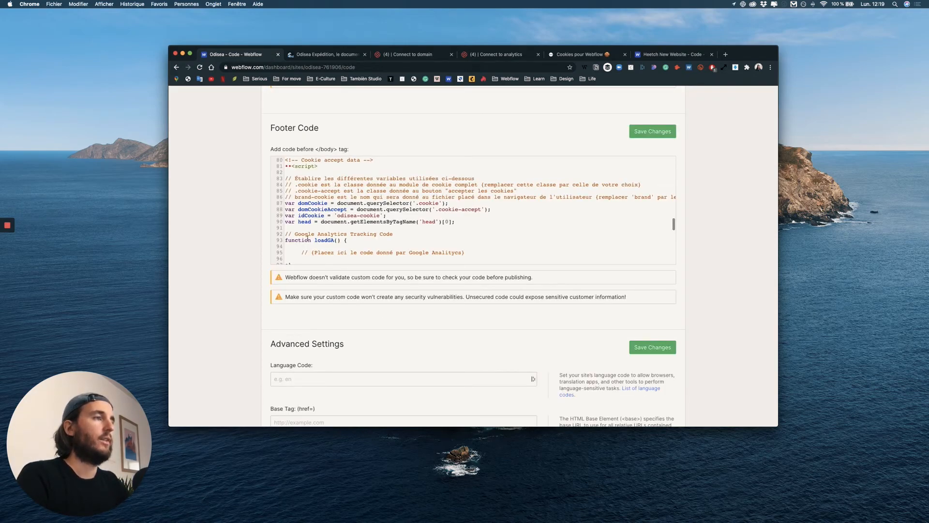
scroll(366, 237, "down", 2)
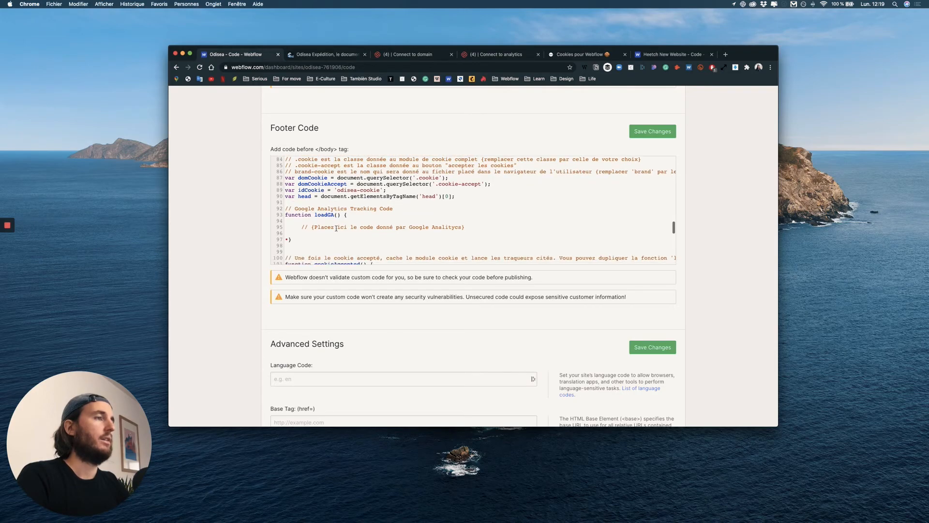
left_click_drag(315, 226, 461, 226)
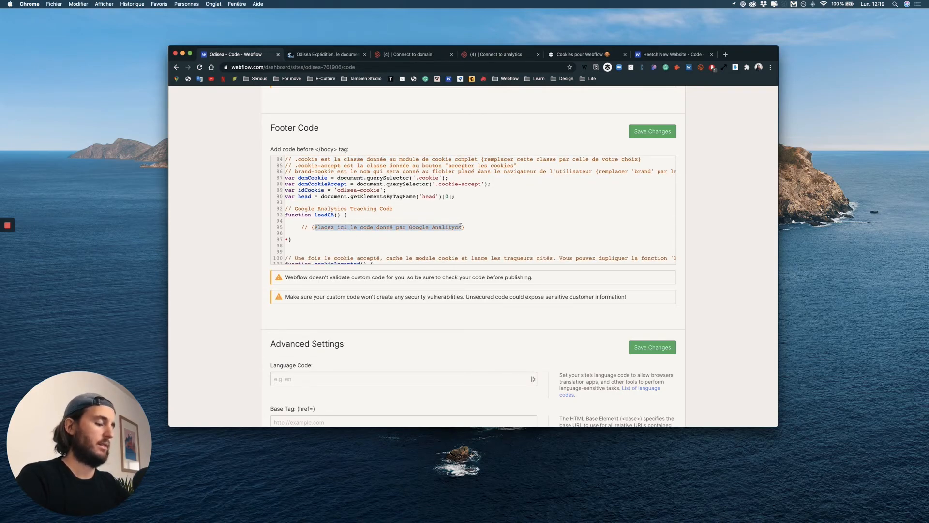
key("super+v")
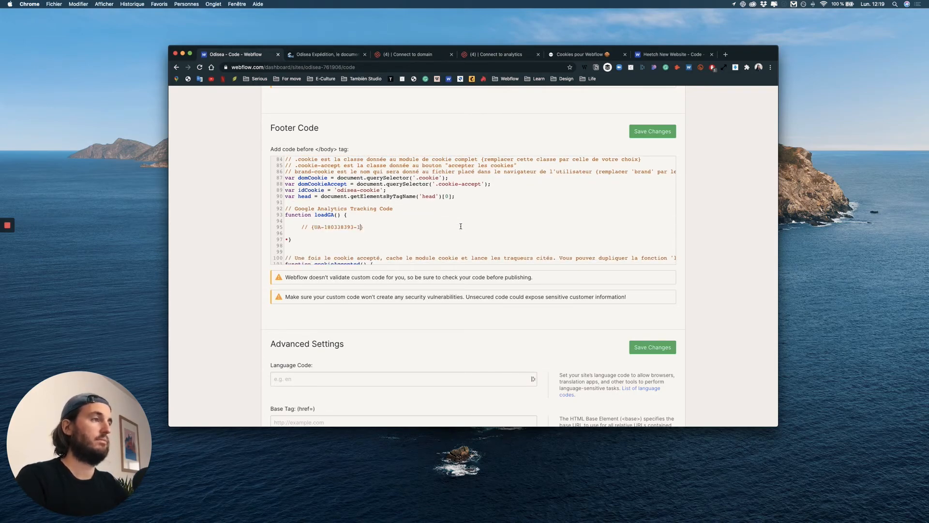
Step: Save the footer code changes and publish the Odisea site
left_click(653, 134)
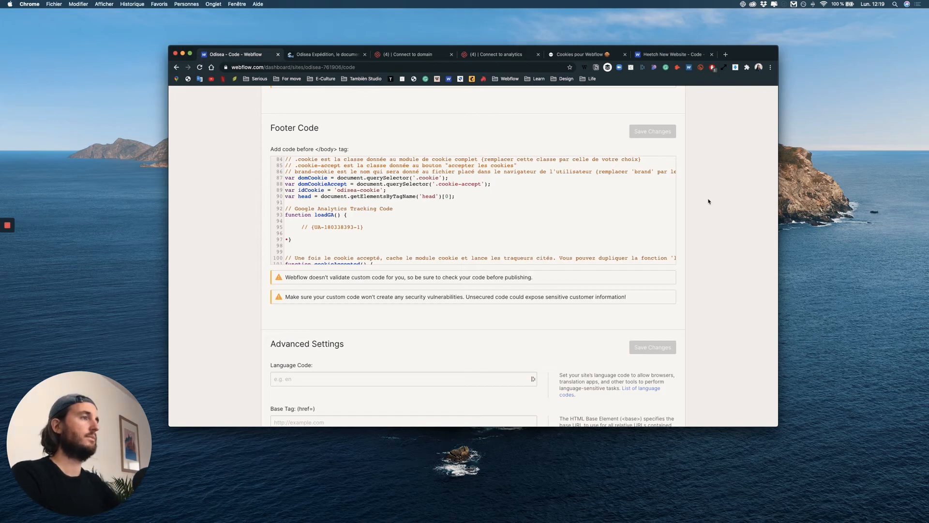
scroll(701, 202, "up", 10)
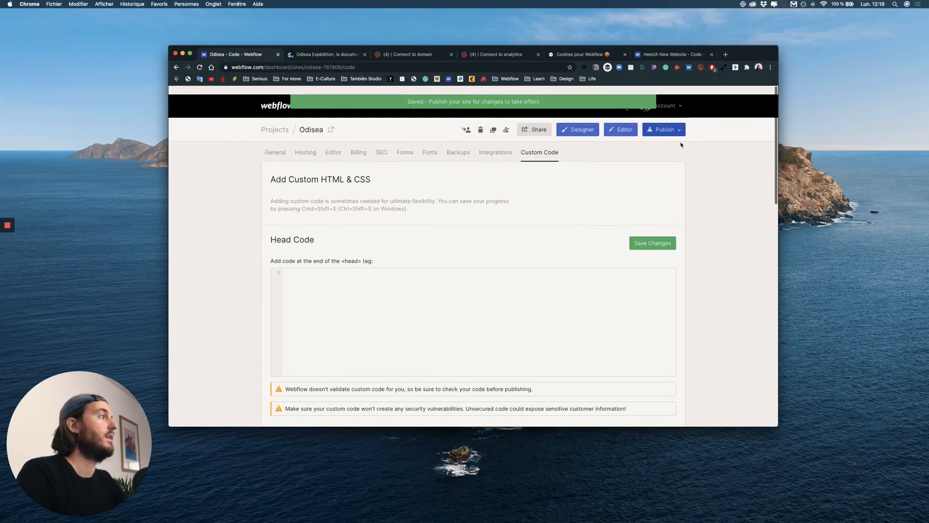
left_click(665, 121)
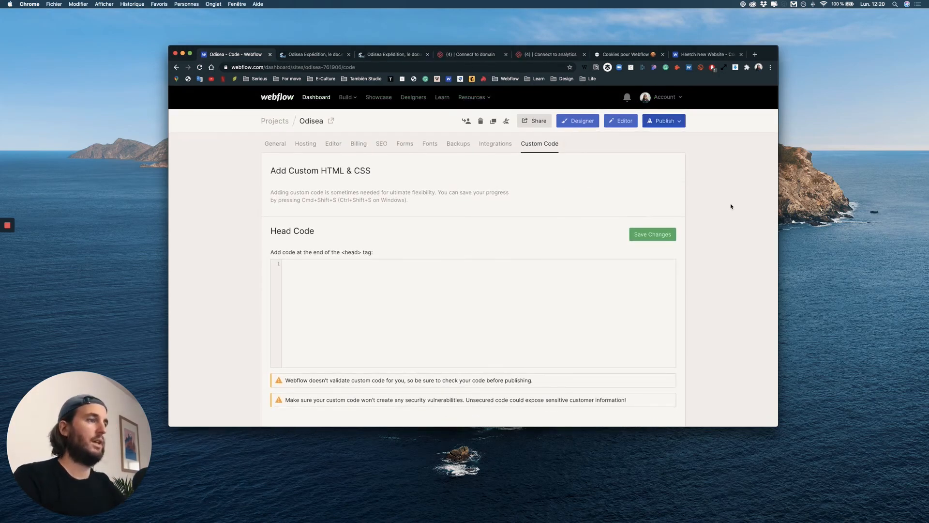